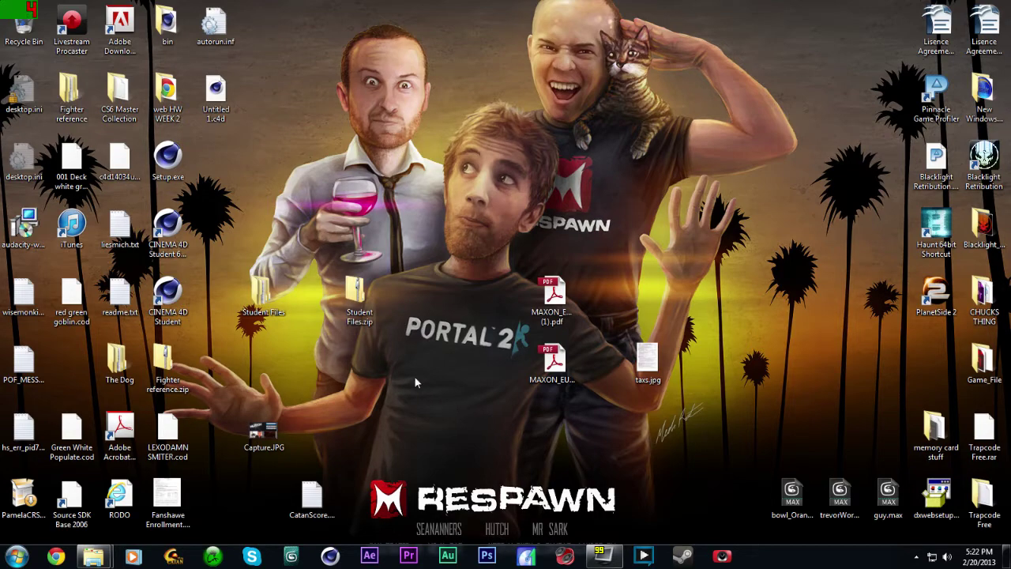
Step: Launch Photoshop CS6 and start a new document
click(486, 556)
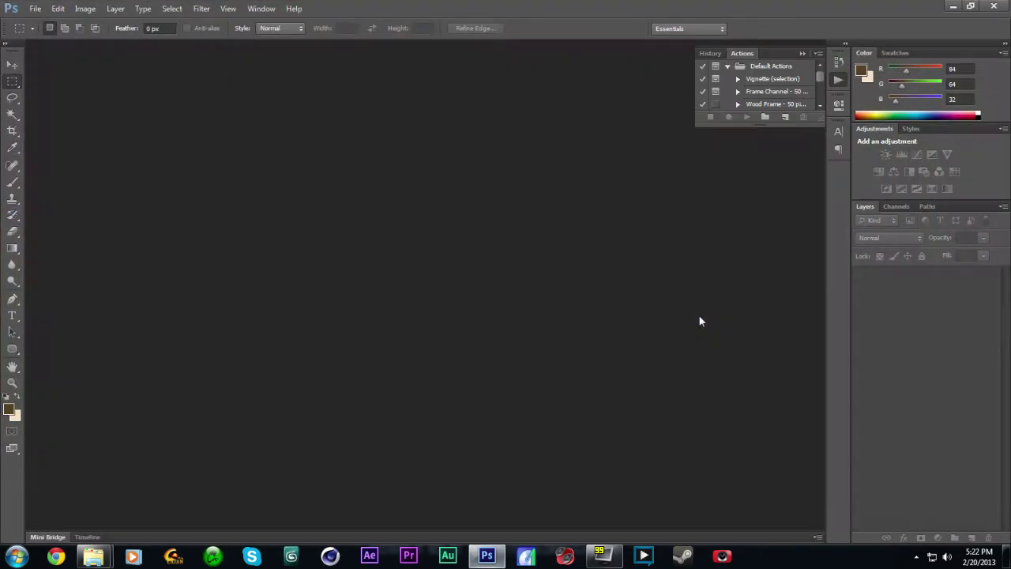
click(37, 9)
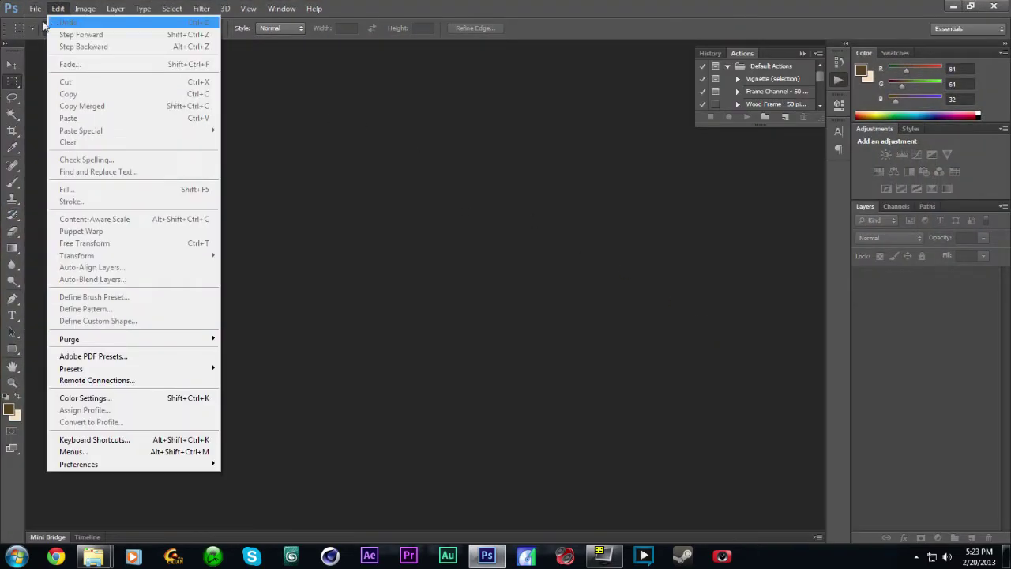
click(43, 22)
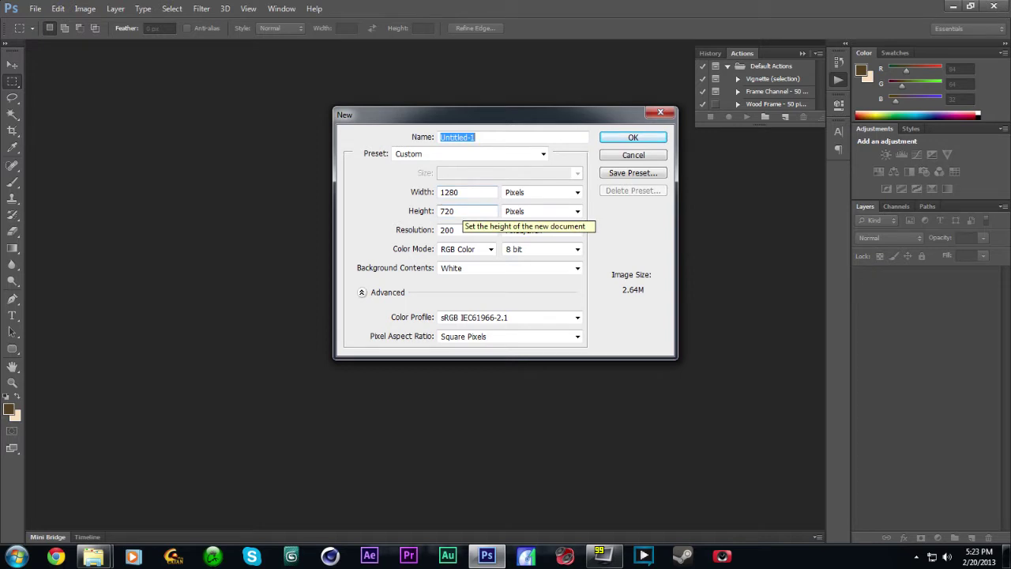
Step: Create the 1280 × 720 px document at resolution 200, named 'outro tut'
double_click(447, 211)
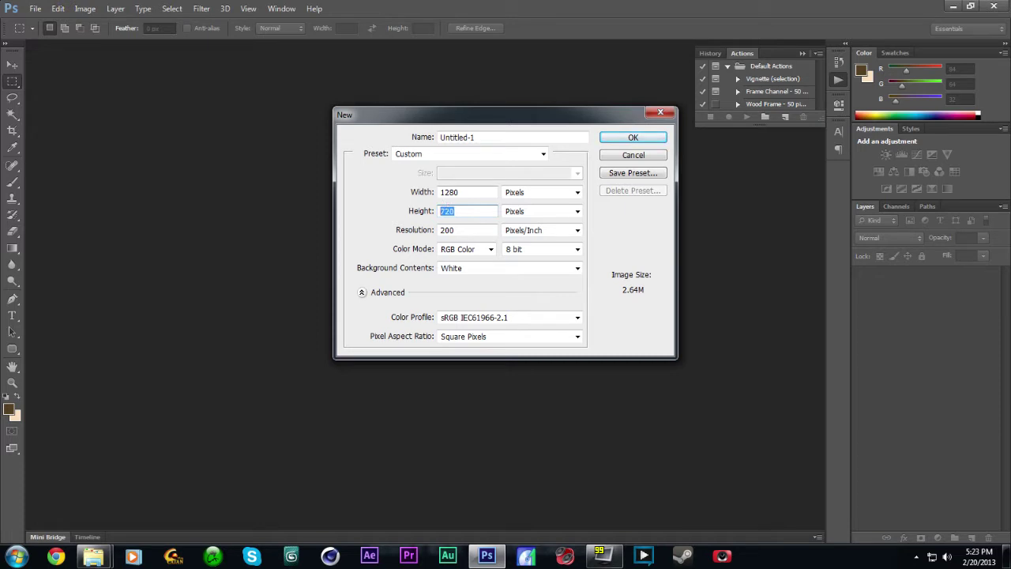
key(shift+Tab)
key(Tab)
click(464, 138)
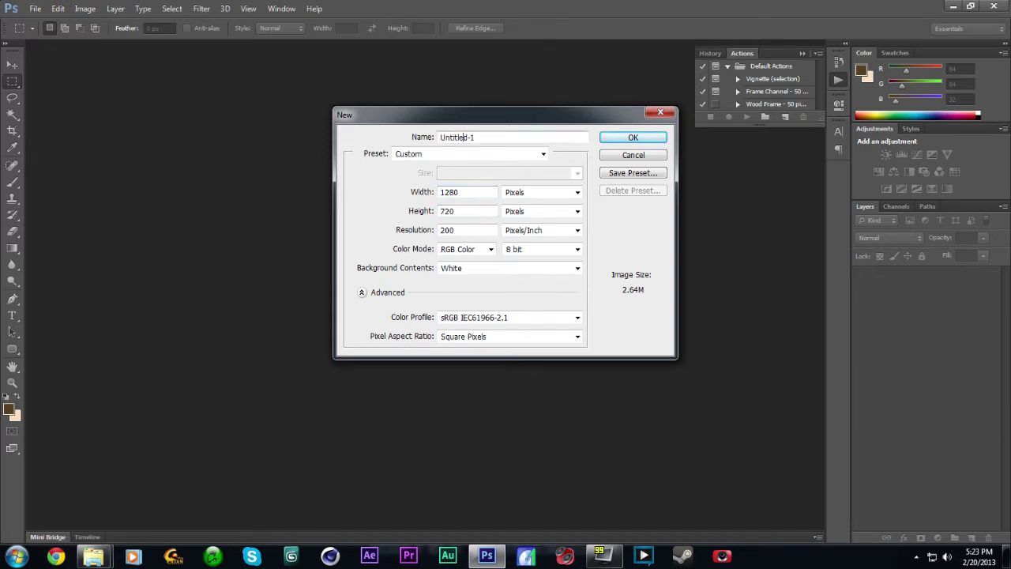
double_click(464, 137)
text(outro tut)
click(399, 231)
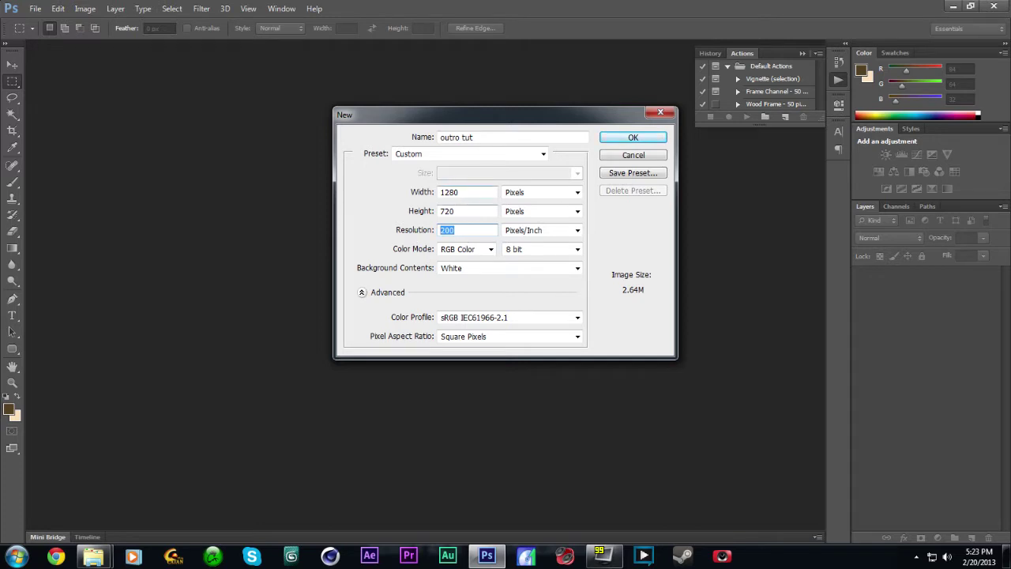
click(616, 139)
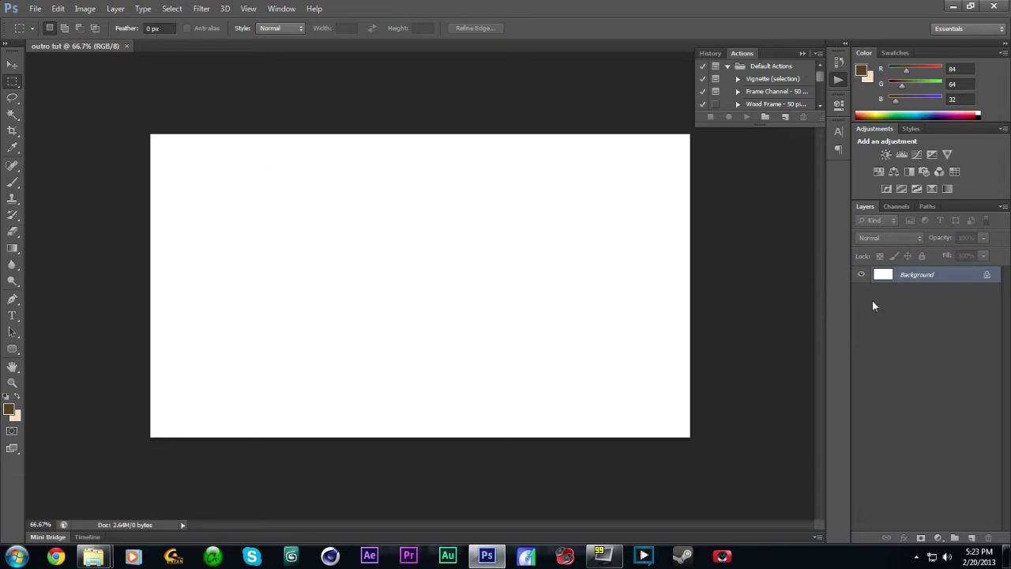
Step: With the Gradient tool, set the gradient's left stop to a saturated bright blue
click(12, 248)
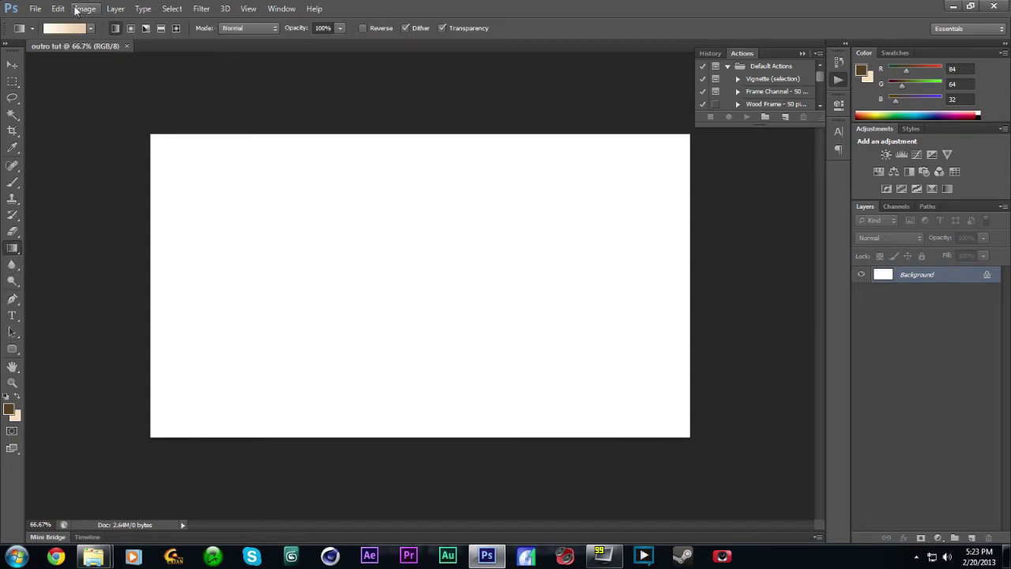
click(66, 28)
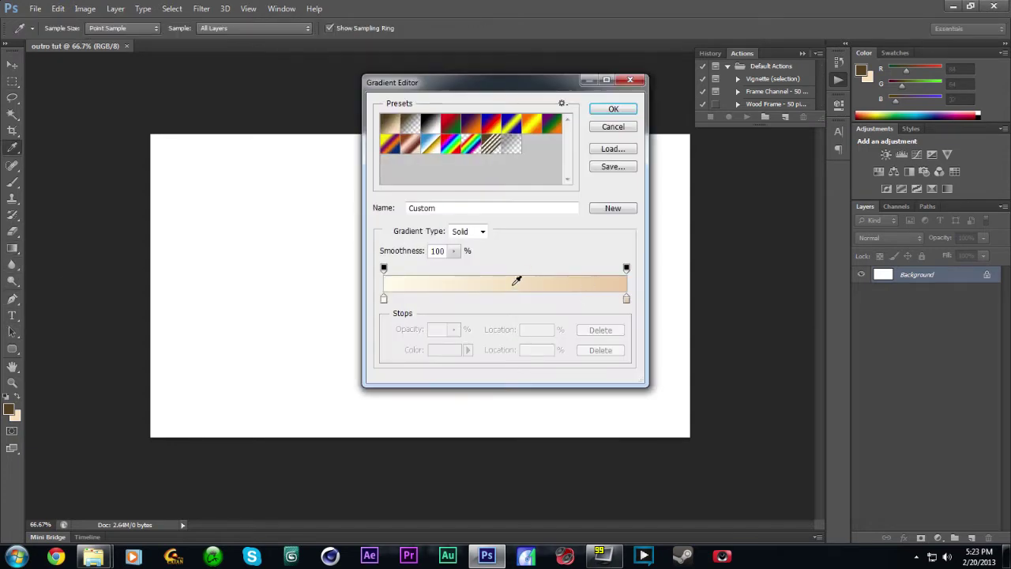
double_click(384, 300)
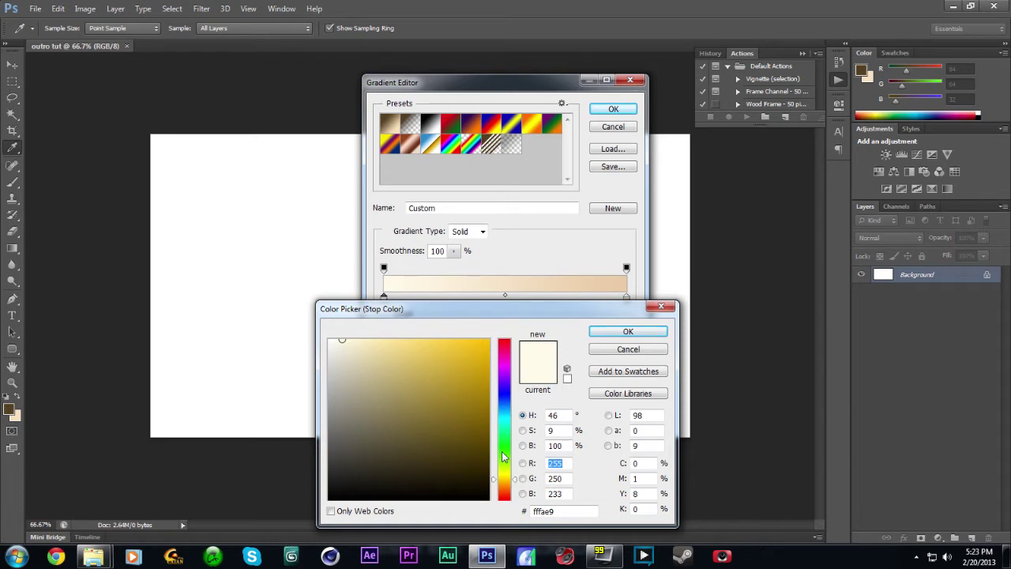
click(499, 399)
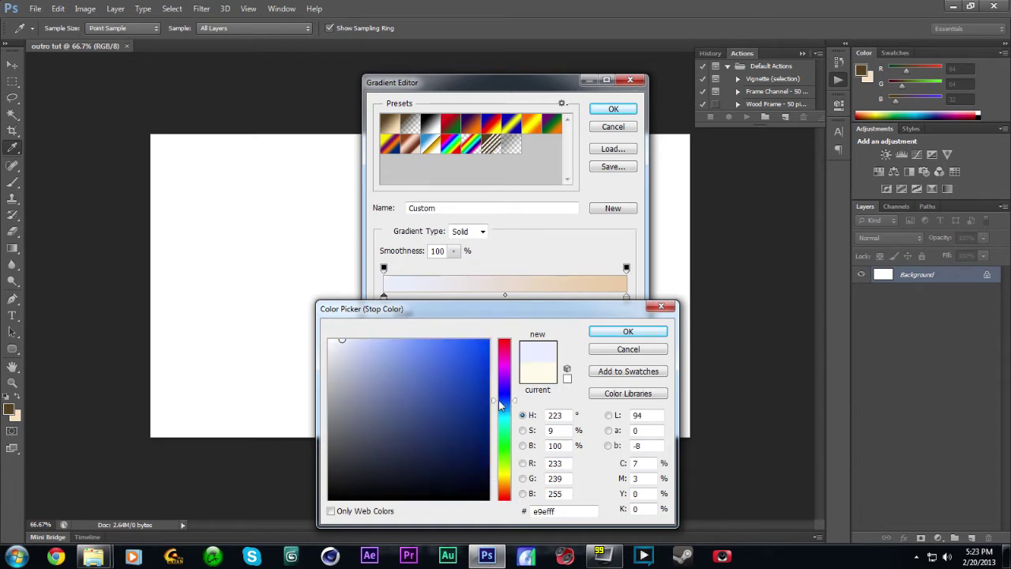
click(474, 342)
click(627, 330)
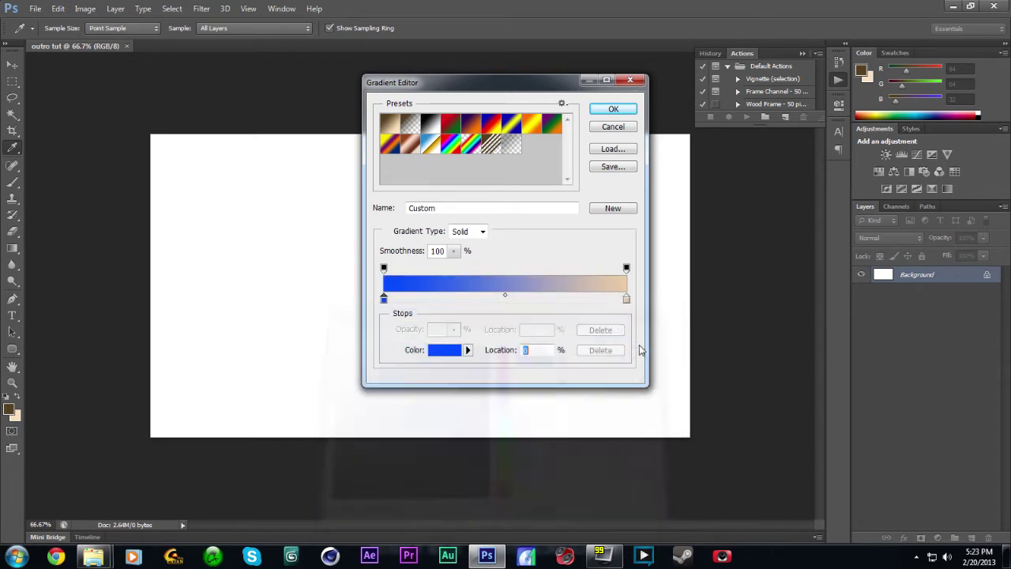
Step: Set the right stop to a reddish orange and accept the blue-to-orange gradient
double_click(626, 300)
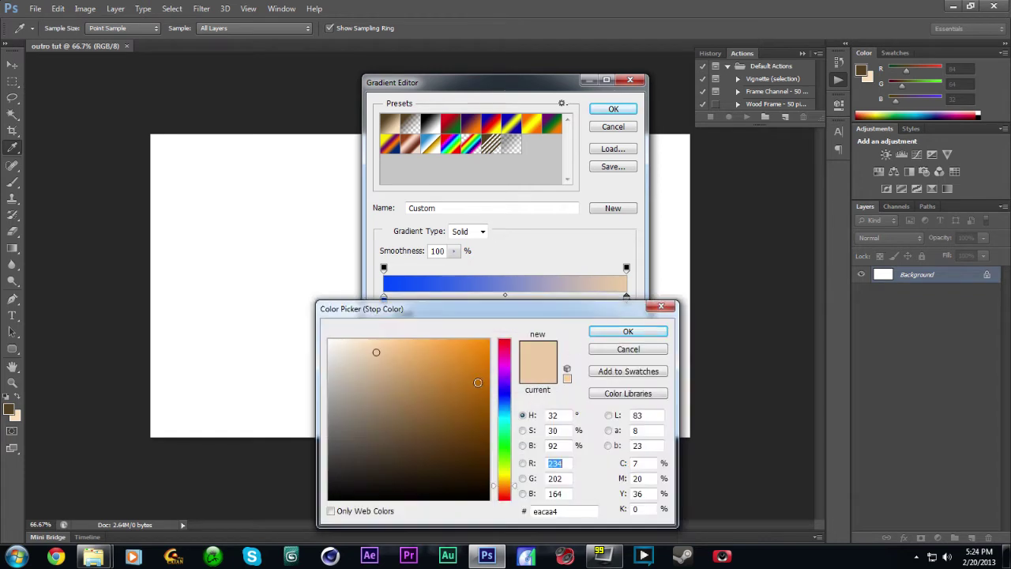
mouse_move(477, 382)
mouse_down()
mouse_move(486, 384)
mouse_move(487, 340)
mouse_up()
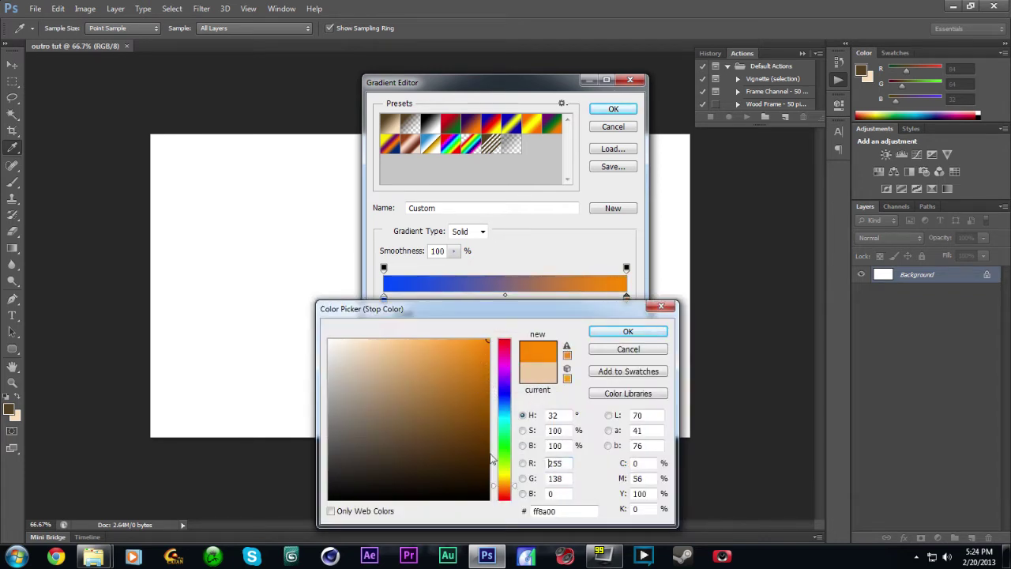
click(494, 484)
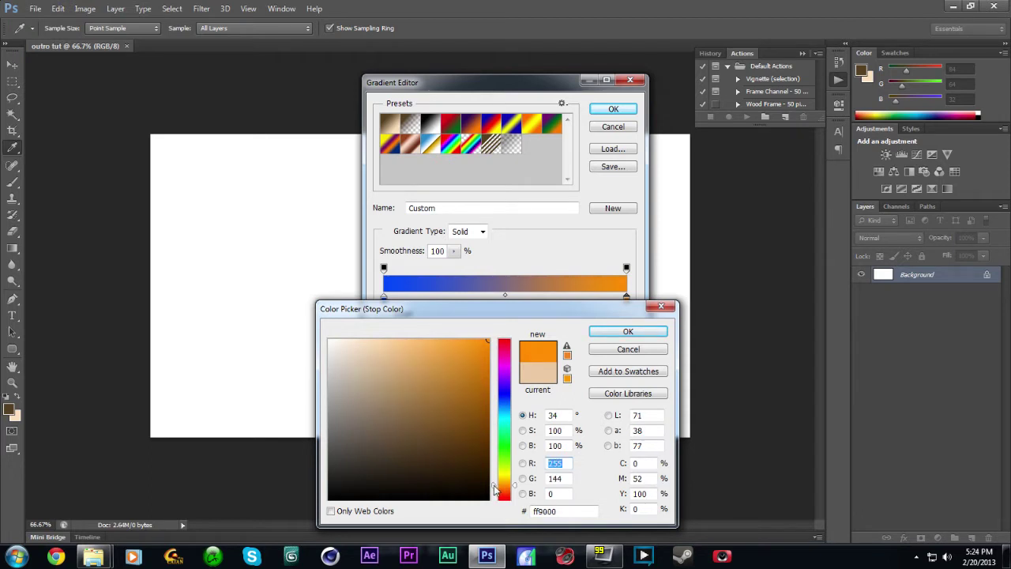
click(495, 490)
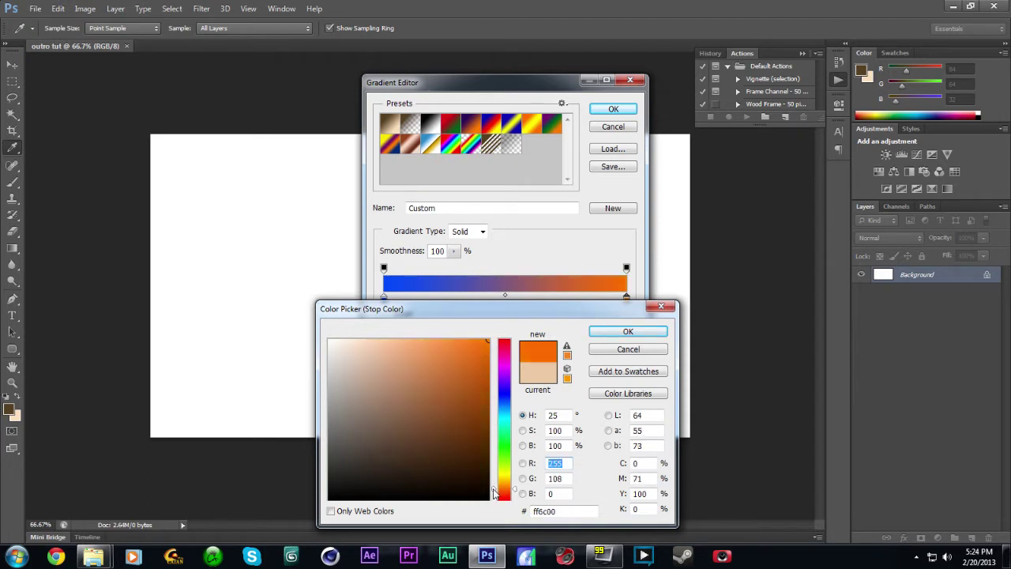
click(606, 333)
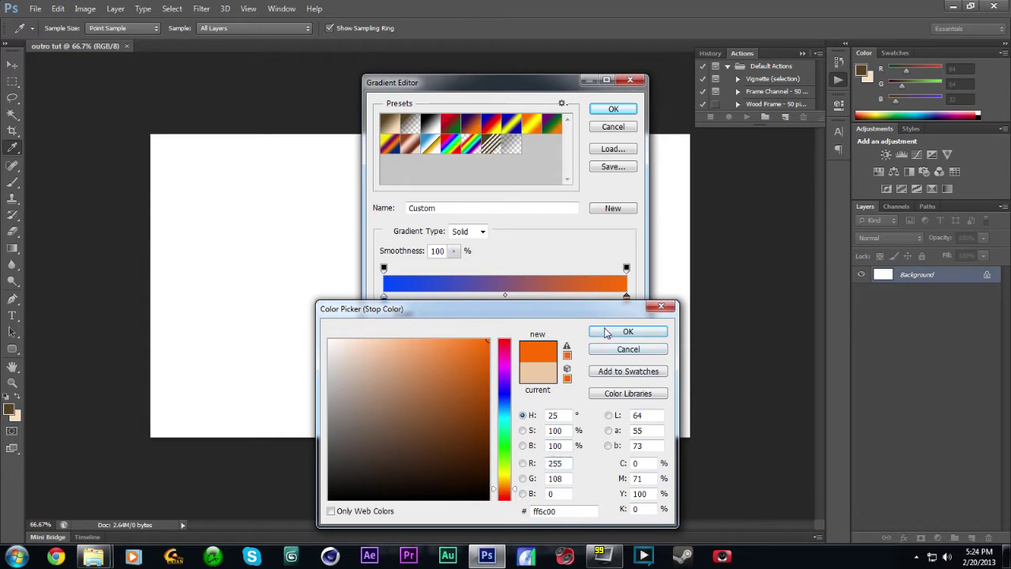
click(613, 109)
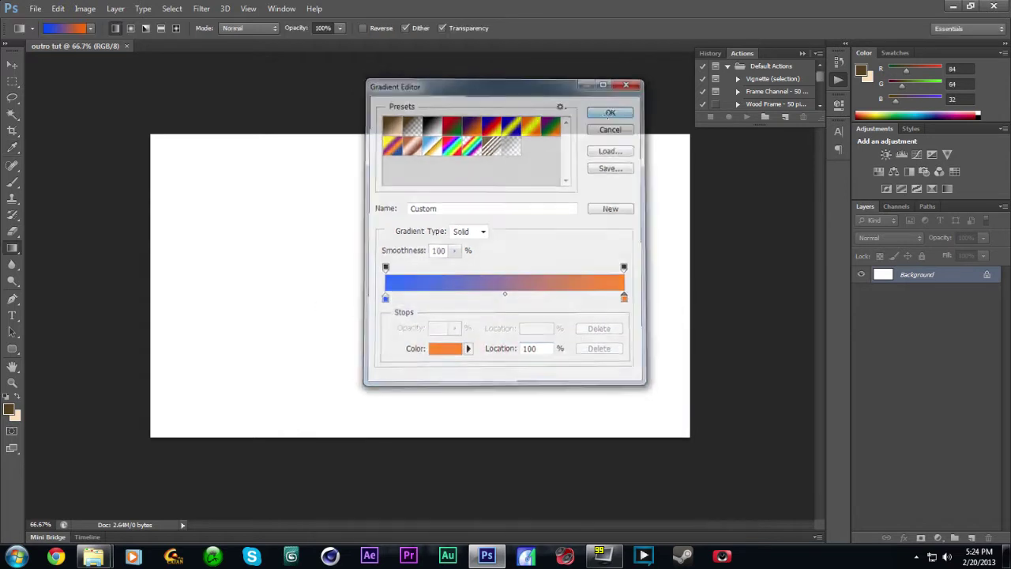
Step: Try a left-to-right linear fill, then blue-centred radial fills on the canvas
drag(420, 263, 680, 262)
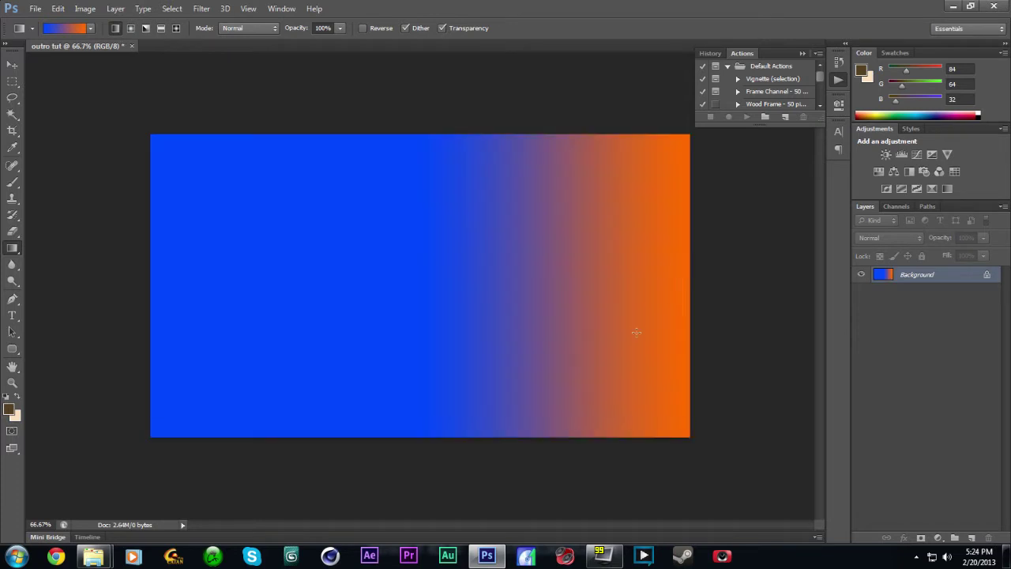
click(130, 29)
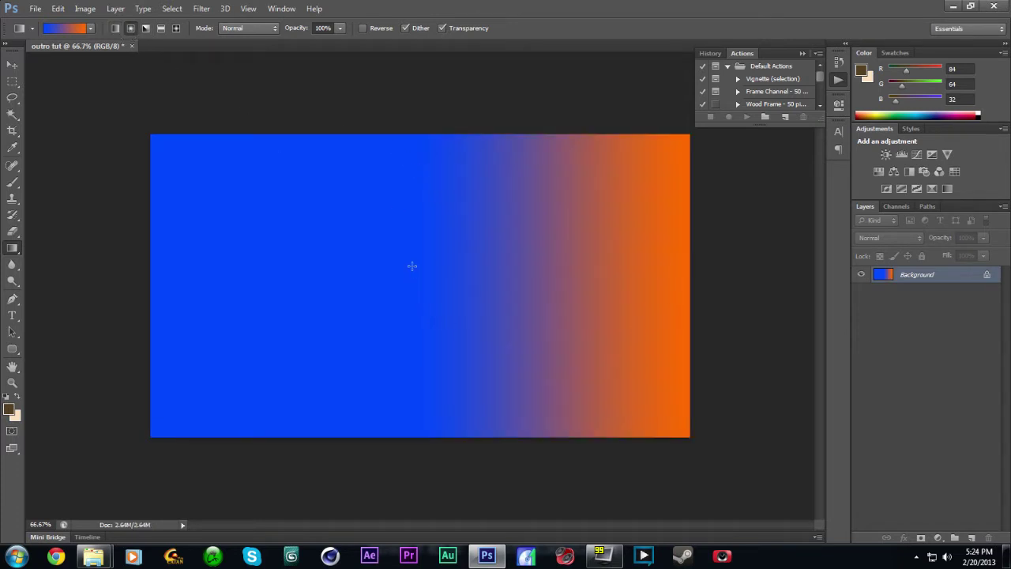
drag(411, 266, 615, 292)
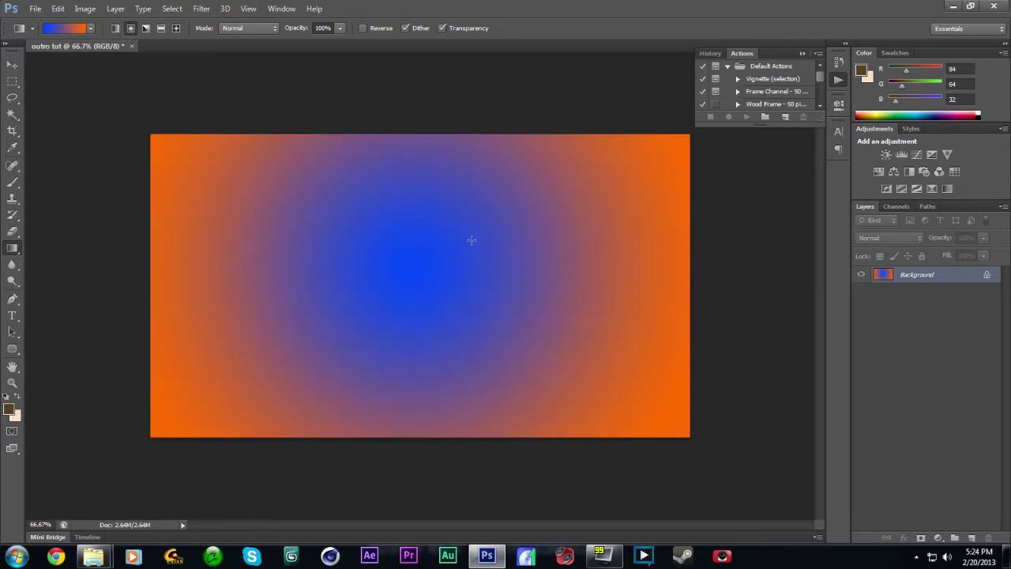
drag(598, 193, 410, 267)
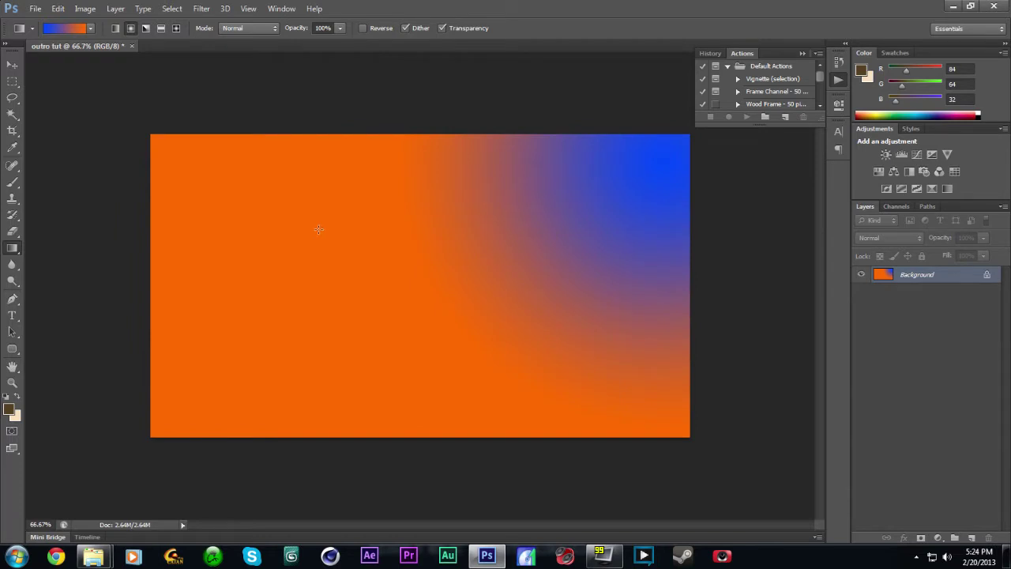
Step: Refill the canvas with a vertical linear gradient, orange on top fading to blue
click(116, 29)
drag(346, 158, 347, 338)
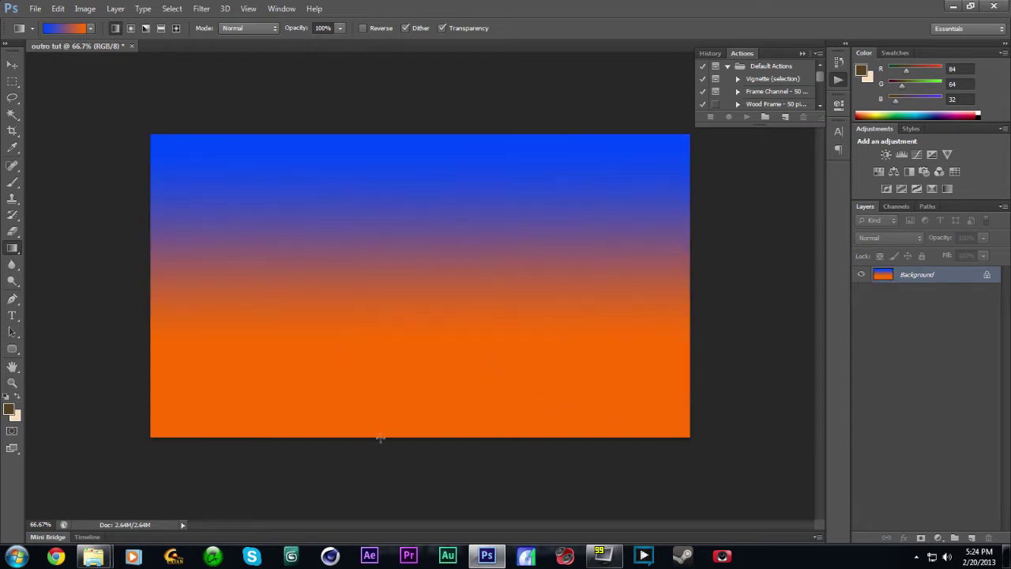
drag(380, 437, 381, 401)
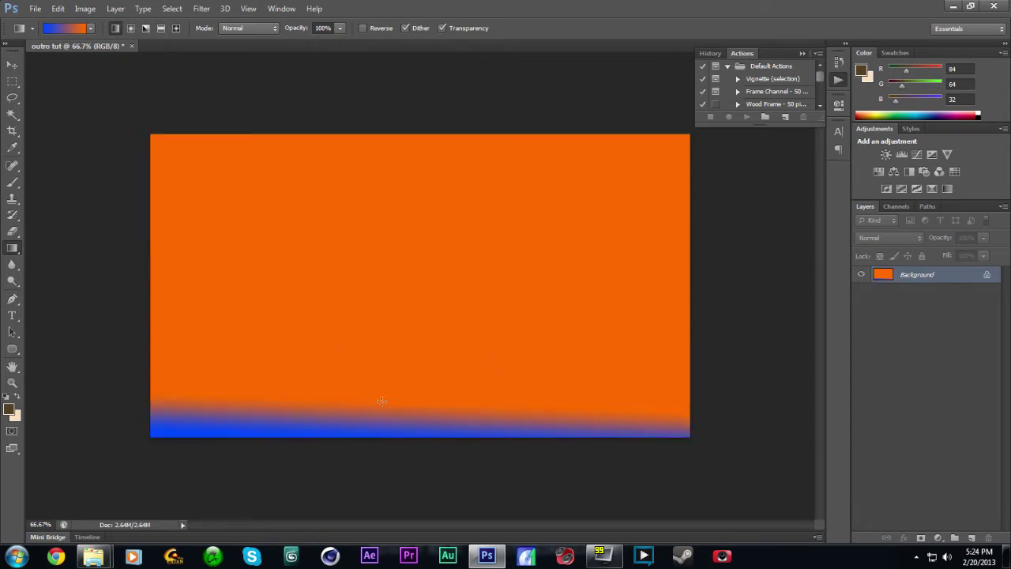
drag(386, 433, 385, 186)
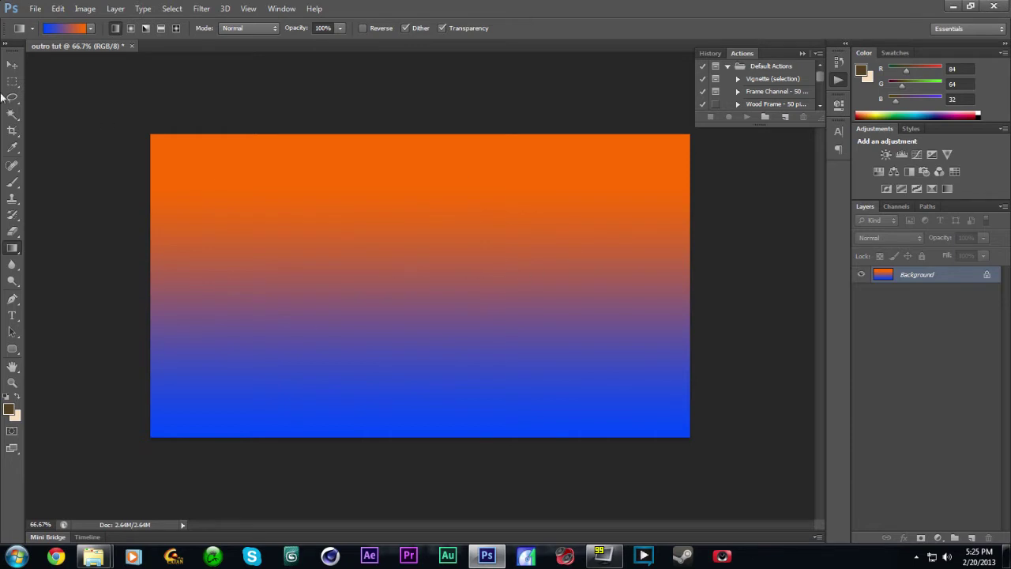
click(12, 315)
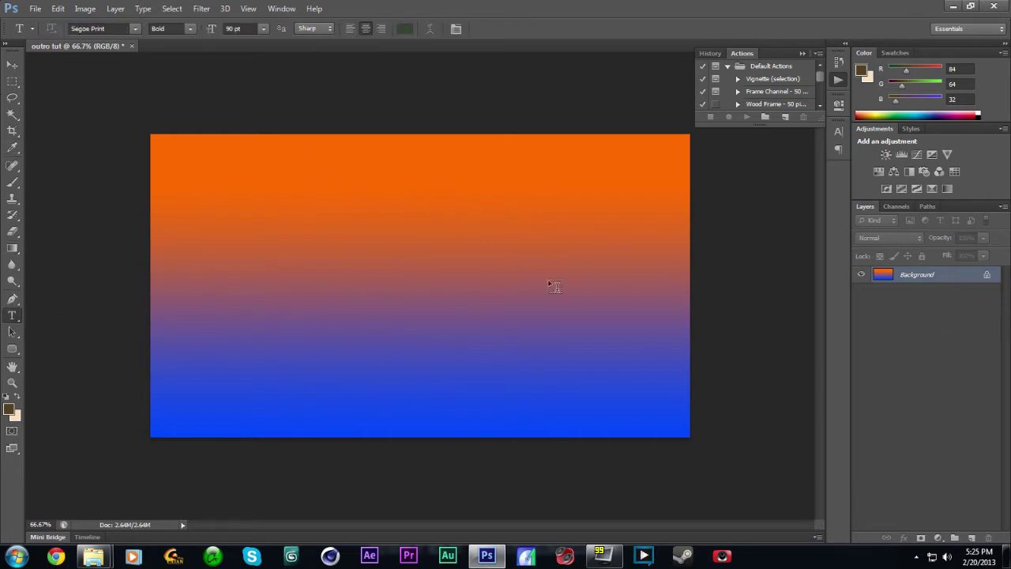
Step: Choose the Defused font for the Type tool
click(135, 29)
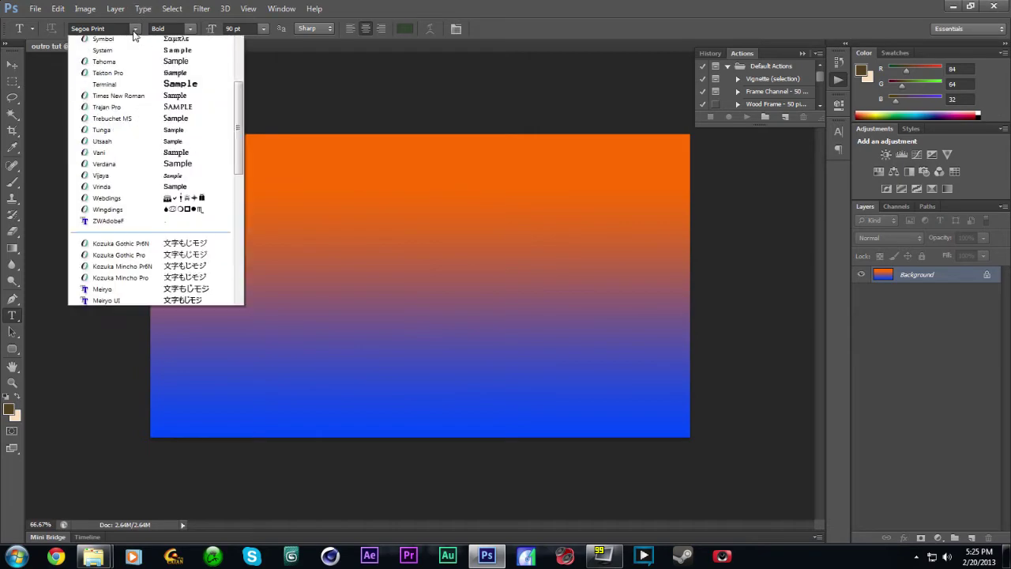
scroll(180, 105, up, 1)
scroll(180, 105, up, 15)
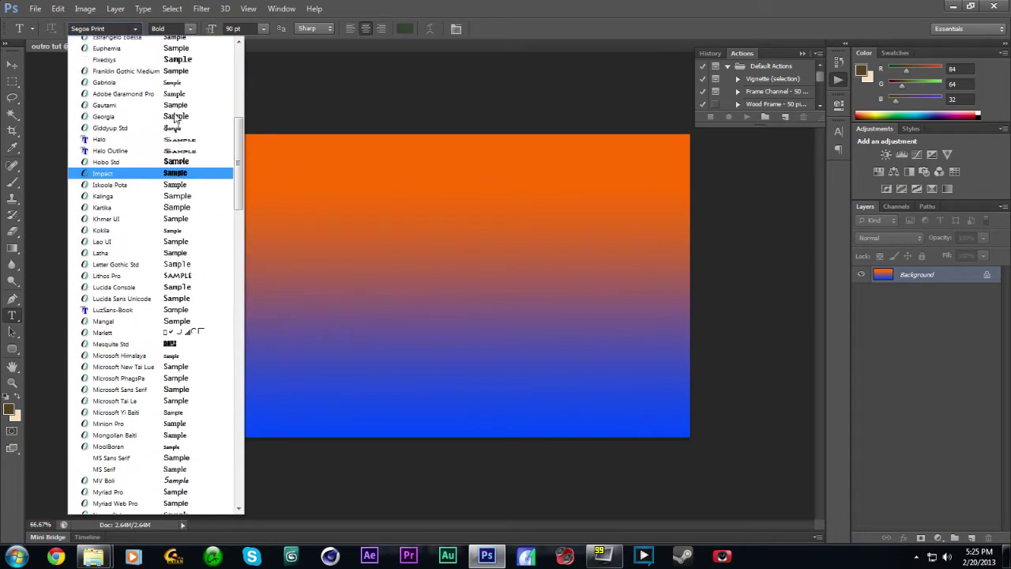
scroll(177, 118, up, 2)
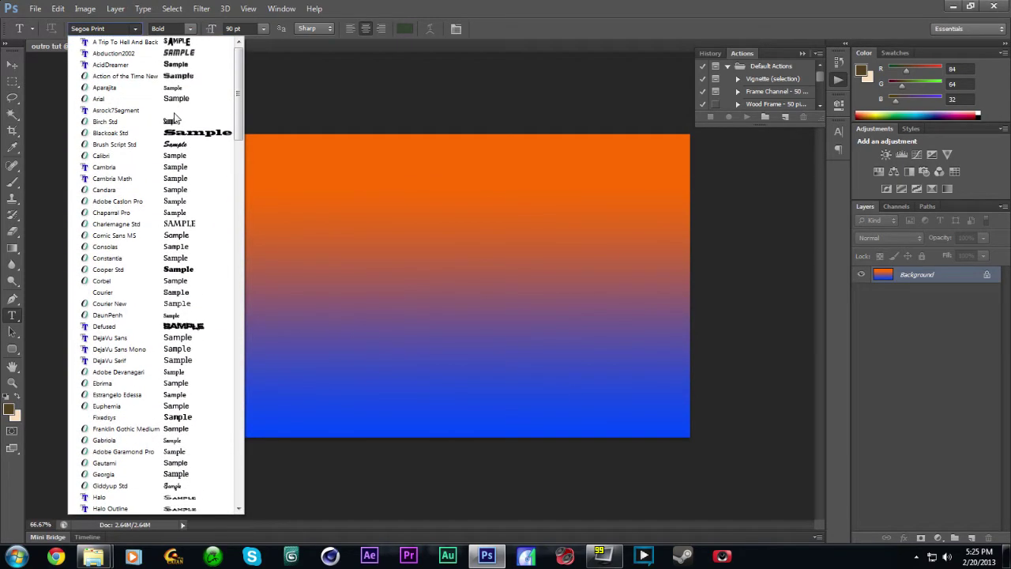
click(189, 327)
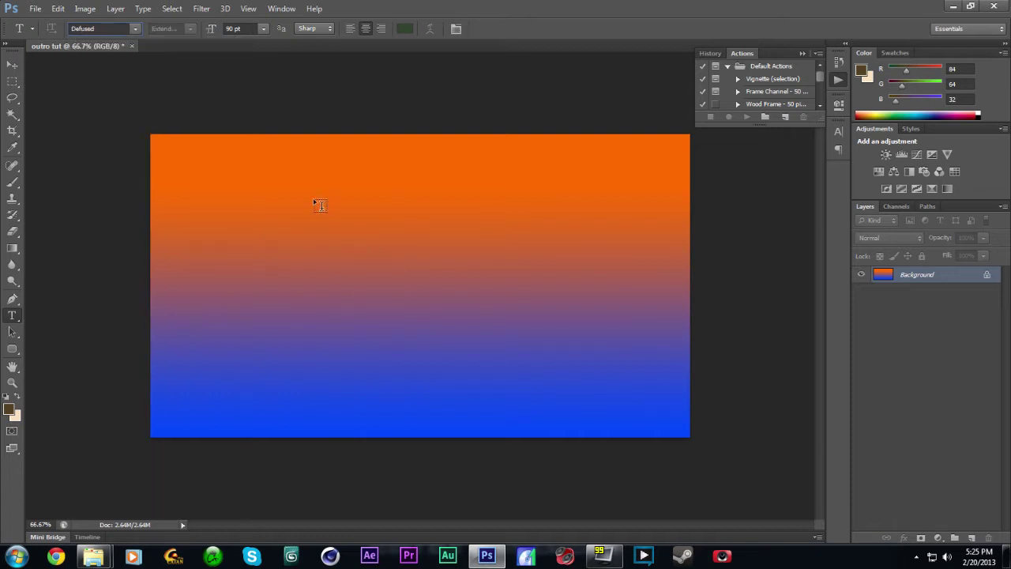
Step: Set the text colour to white, after first trying black
click(404, 29)
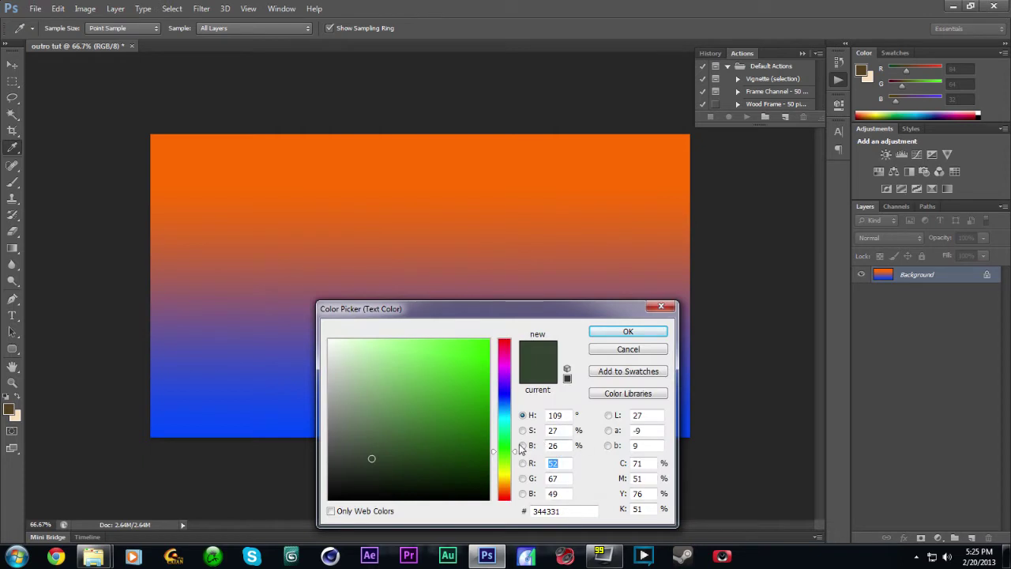
click(330, 498)
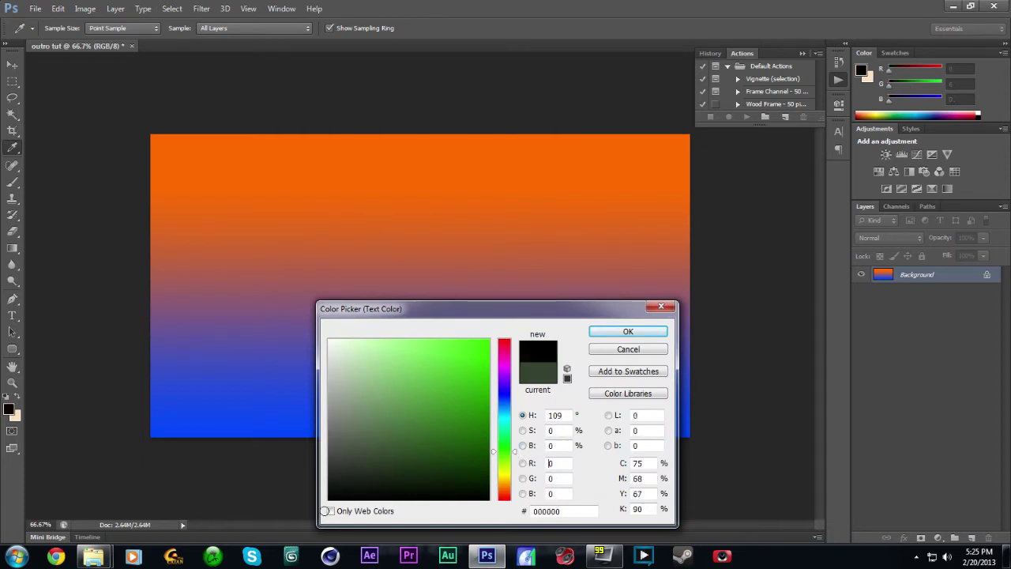
click(635, 333)
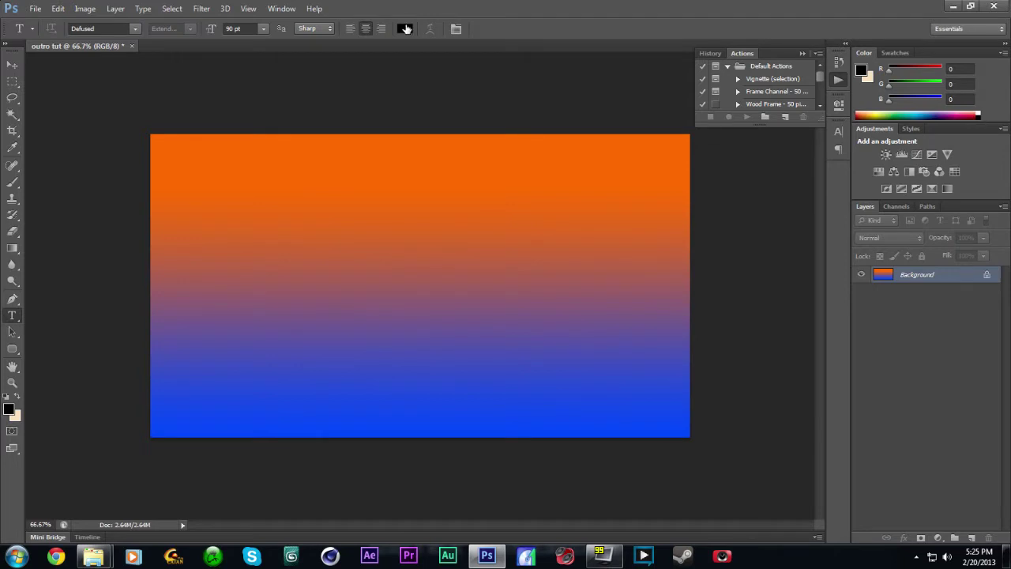
click(404, 29)
drag(345, 356, 328, 338)
click(628, 331)
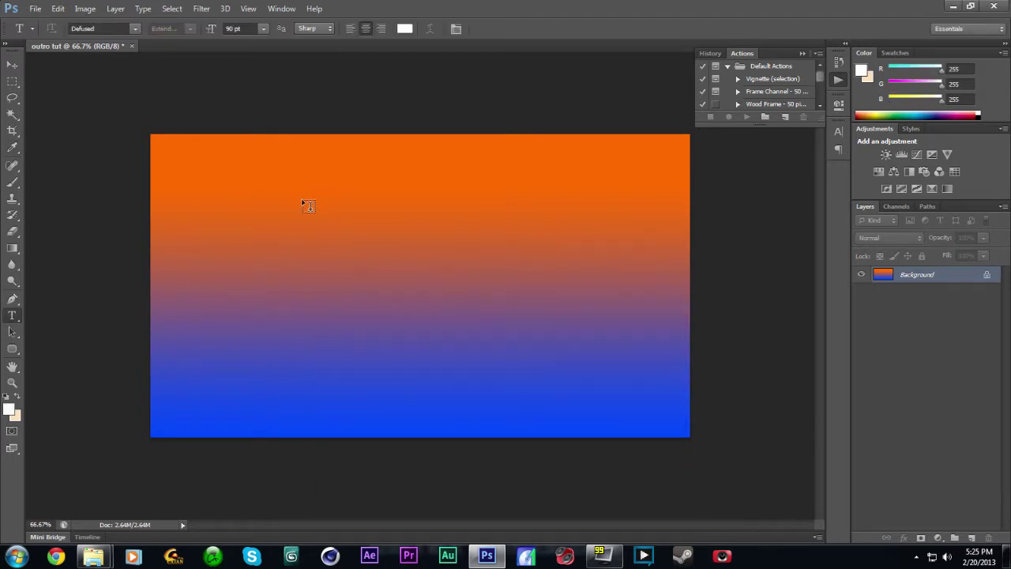
click(305, 202)
Step: Type and delete test text 'asdf', and set the font size to 72 pt
text(asdf)
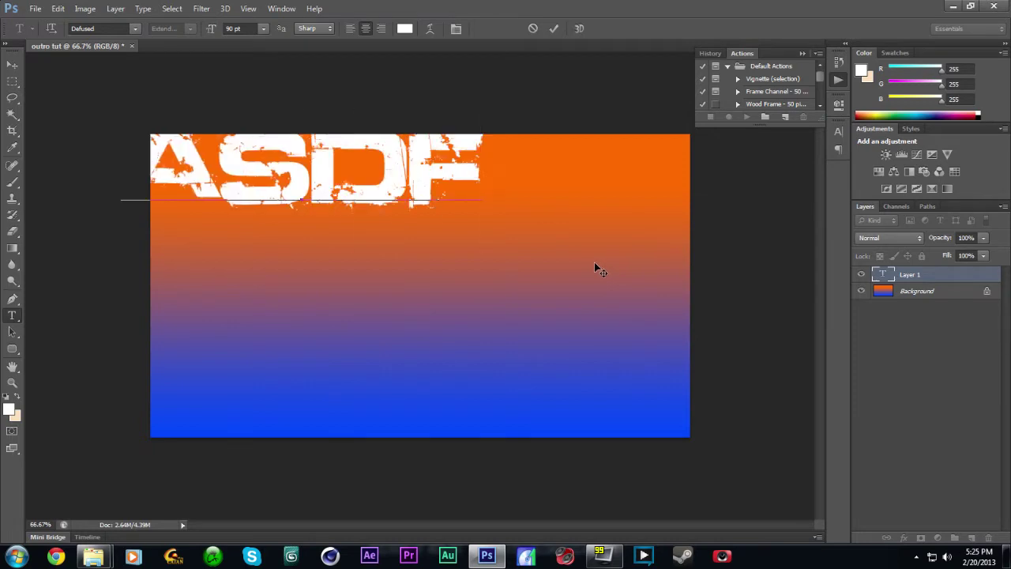
key(BackSpace)
key(BackSpace)
key(BackSpace)
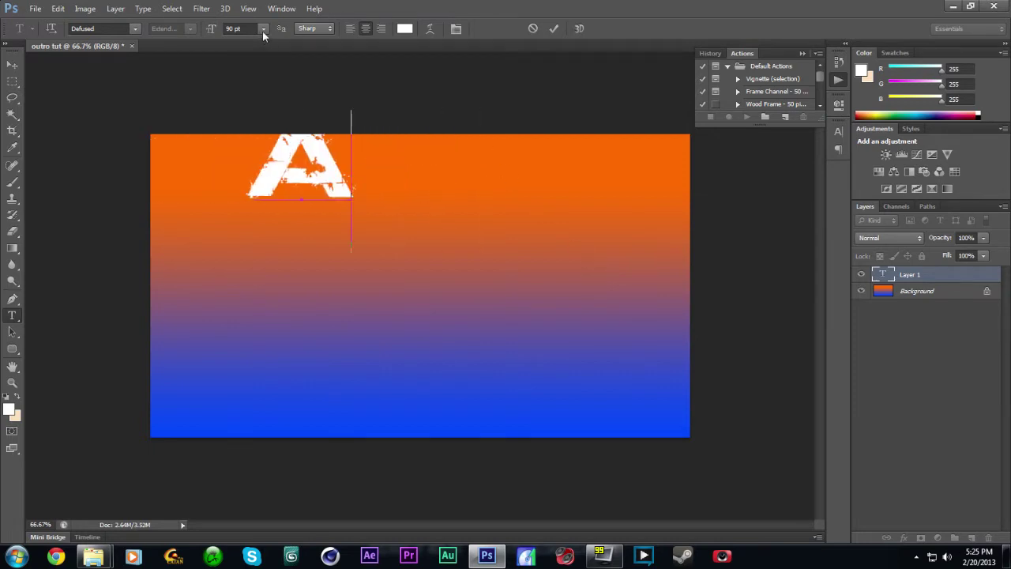
key(BackSpace)
click(263, 28)
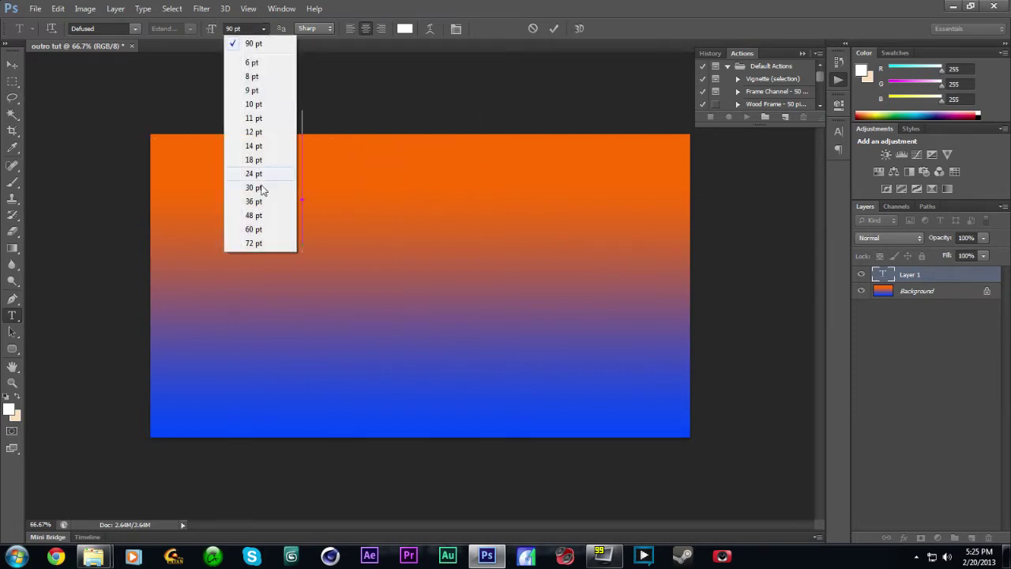
click(267, 244)
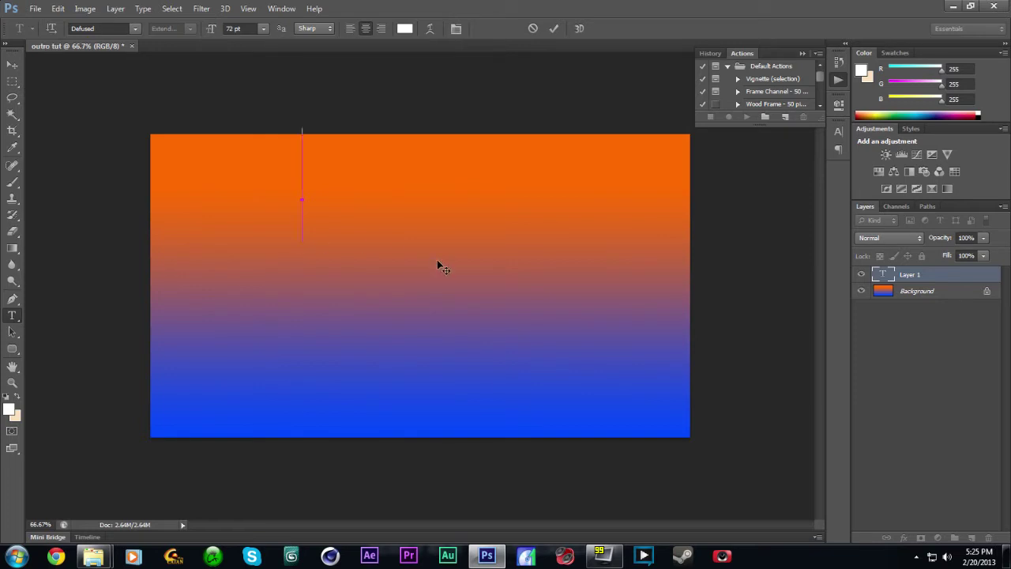
Step: Type the title 'LEX OUTRO' and select the whole line
text(LE )
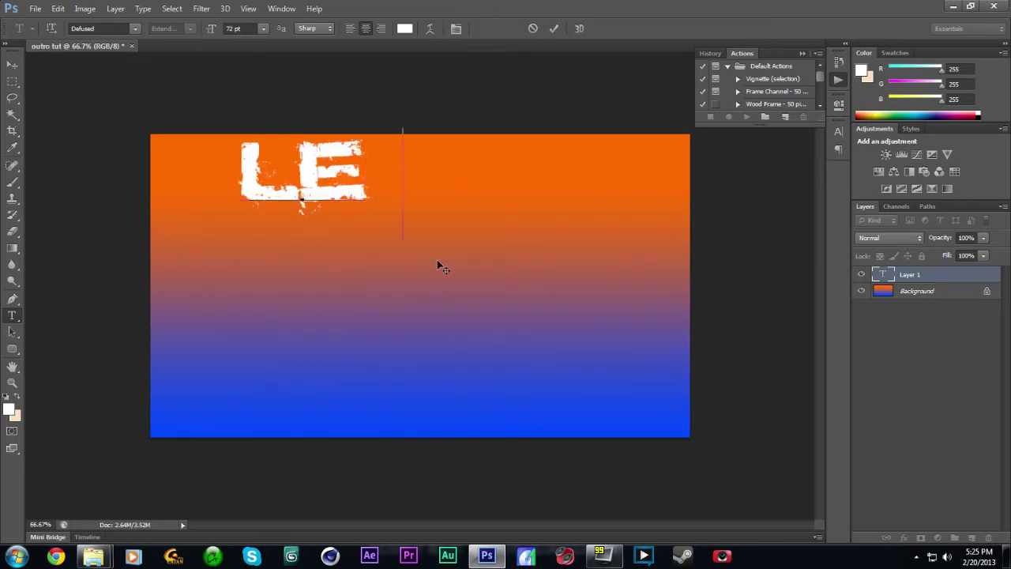
text(D)
key(BackSpace)
text(X)
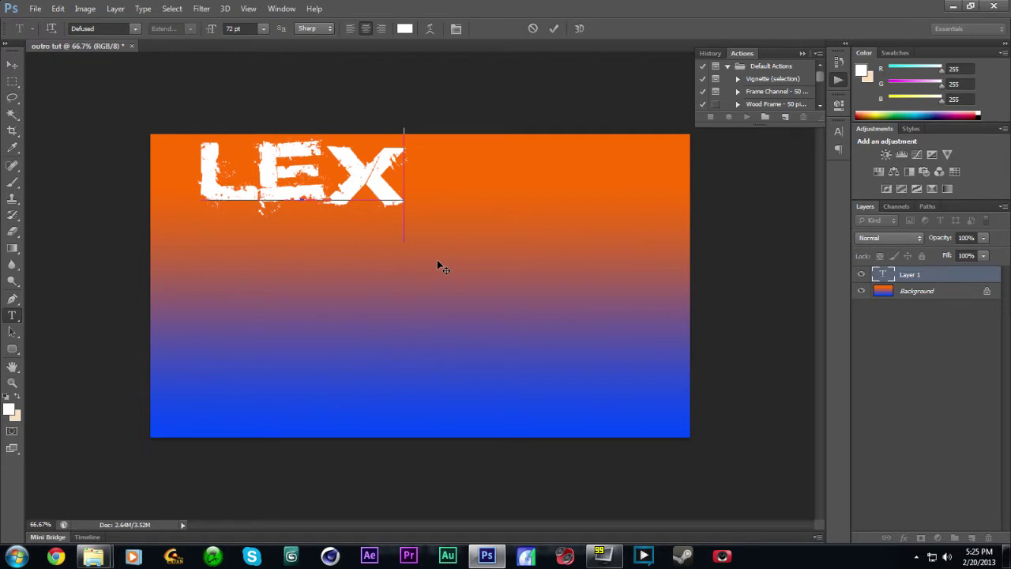
text( OUT)
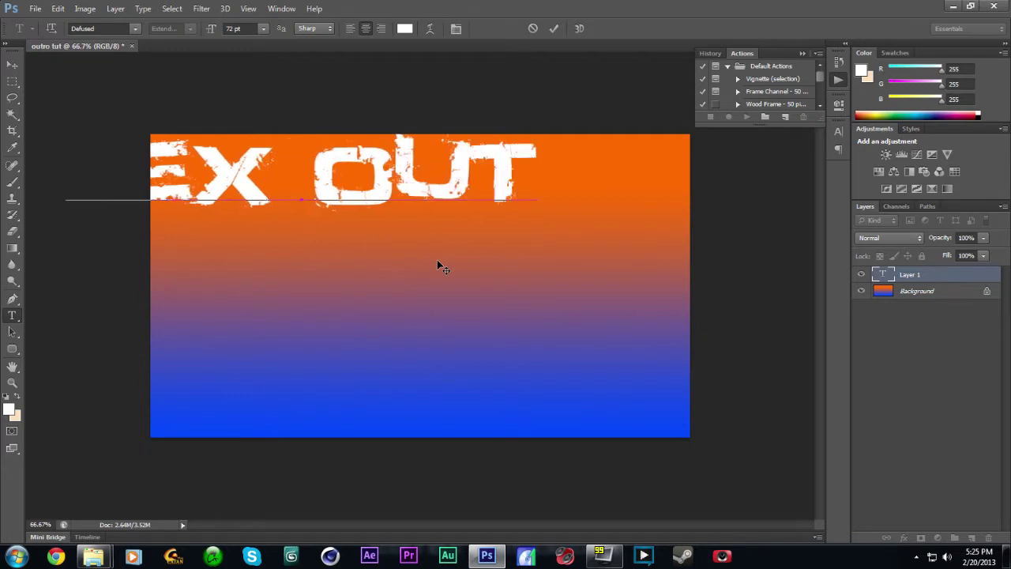
text(RO)
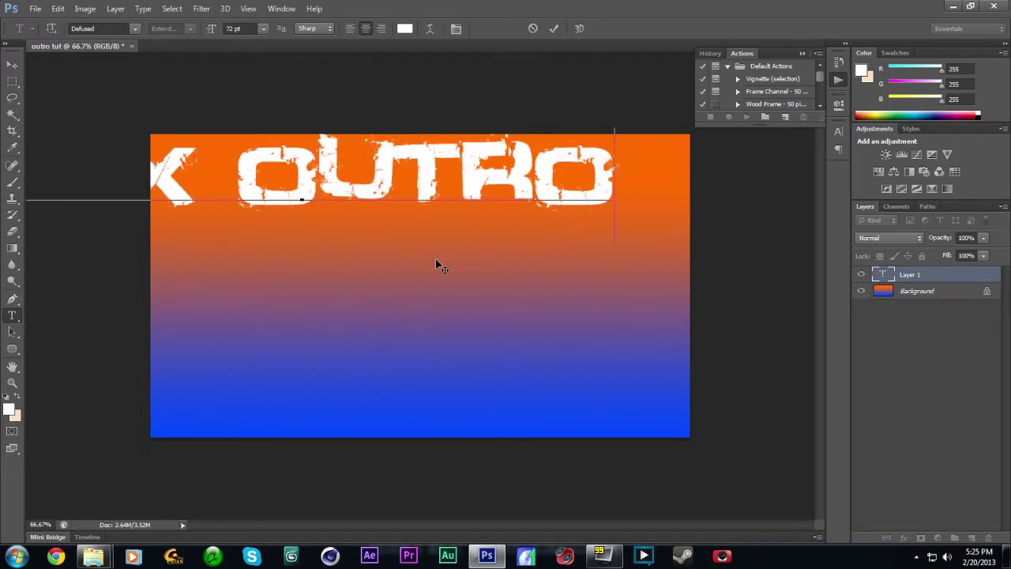
key(ctrl+a)
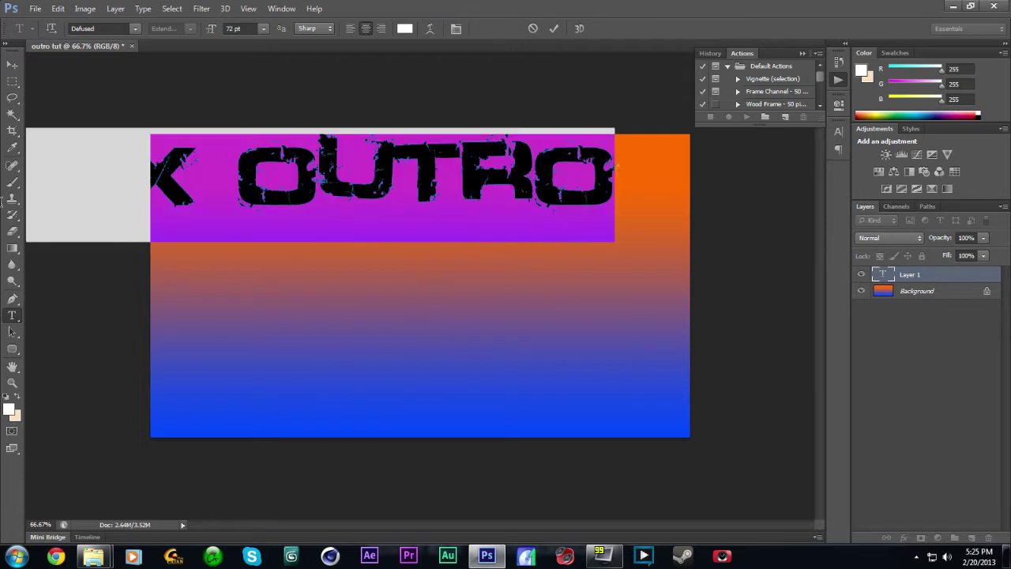
drag(1, 201, 60, 202)
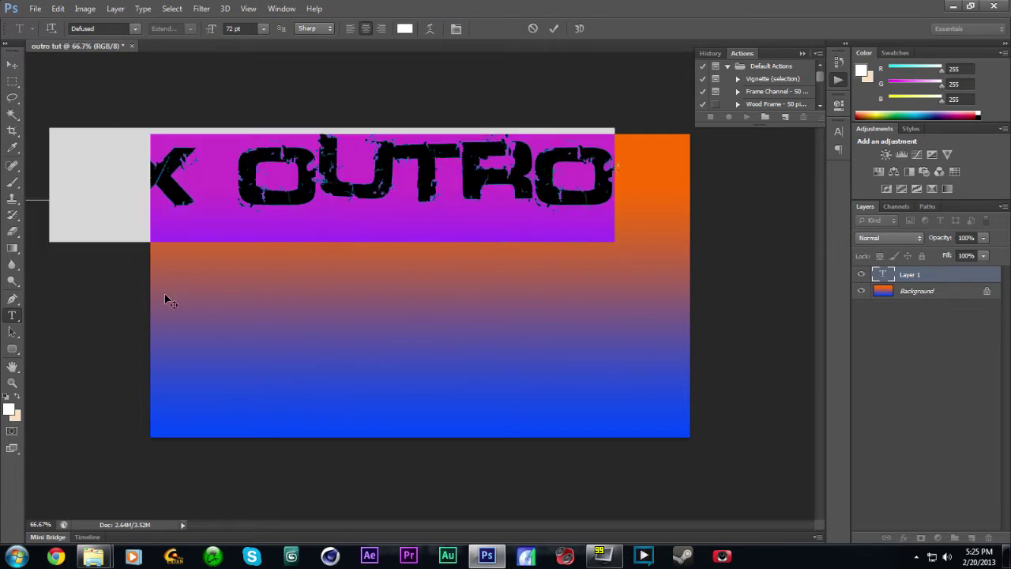
key(ctrl+a)
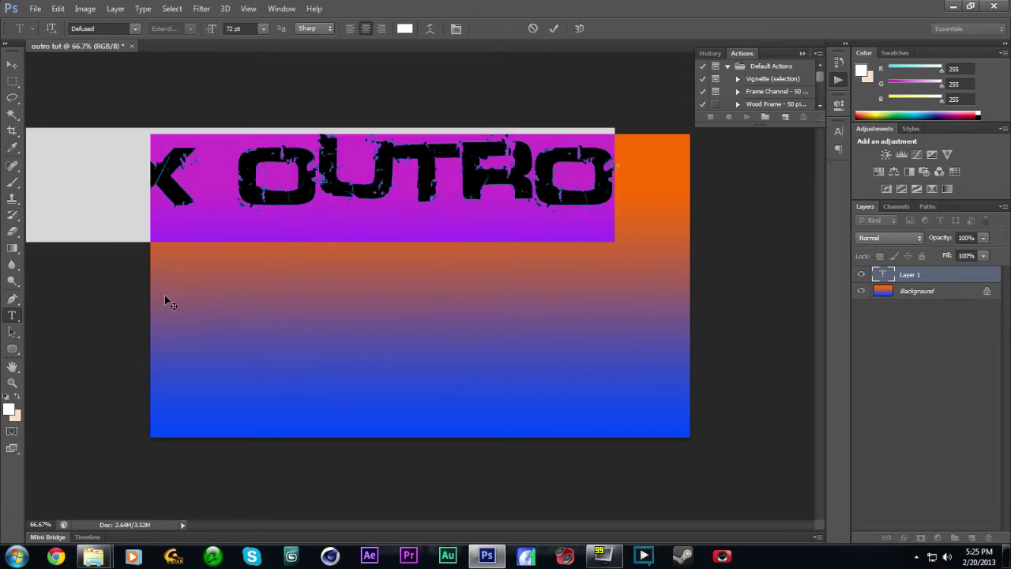
Step: Shrink the title to 48 pt, commit it, and move it to the top centre
click(263, 29)
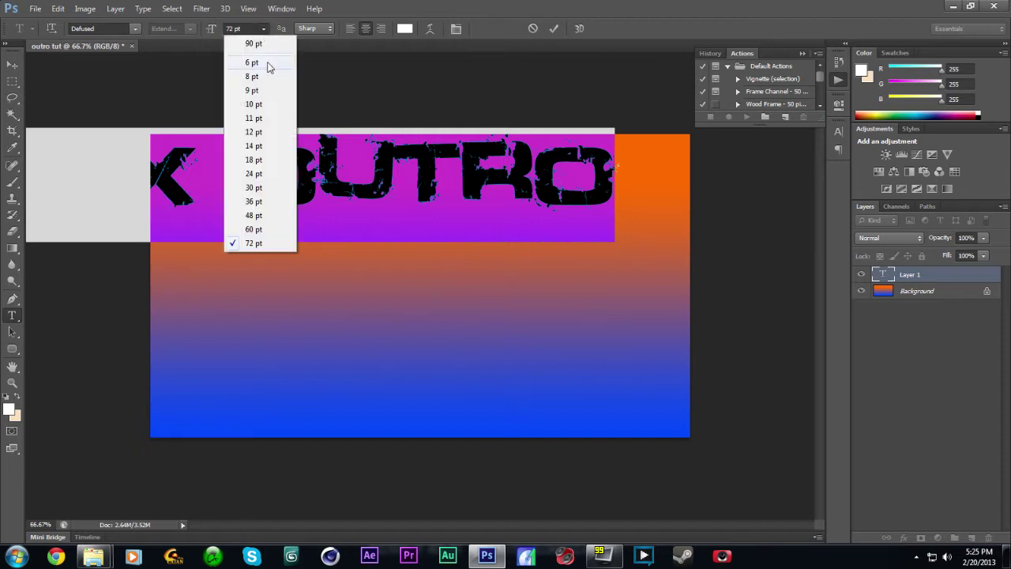
click(256, 228)
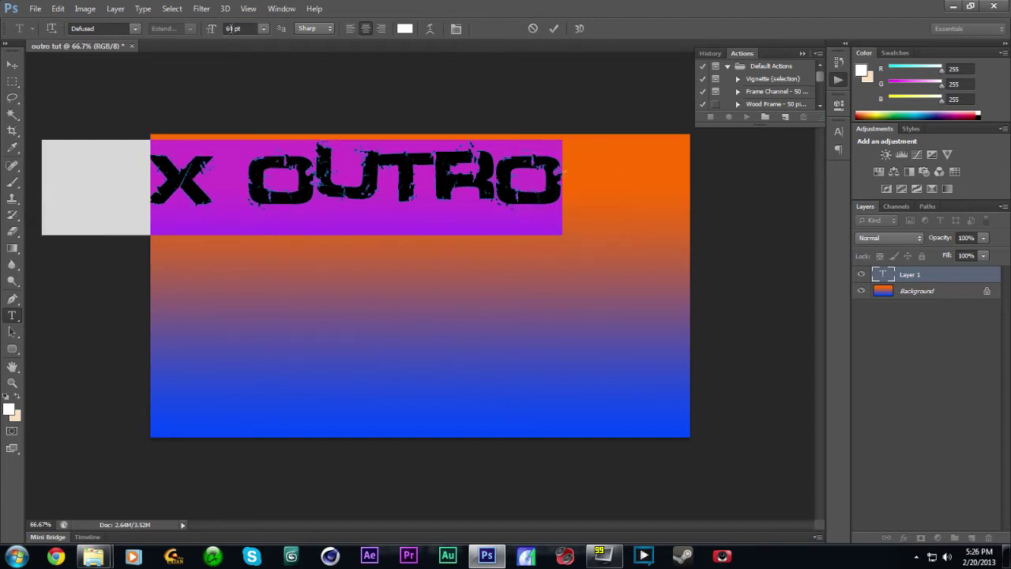
click(263, 29)
click(251, 216)
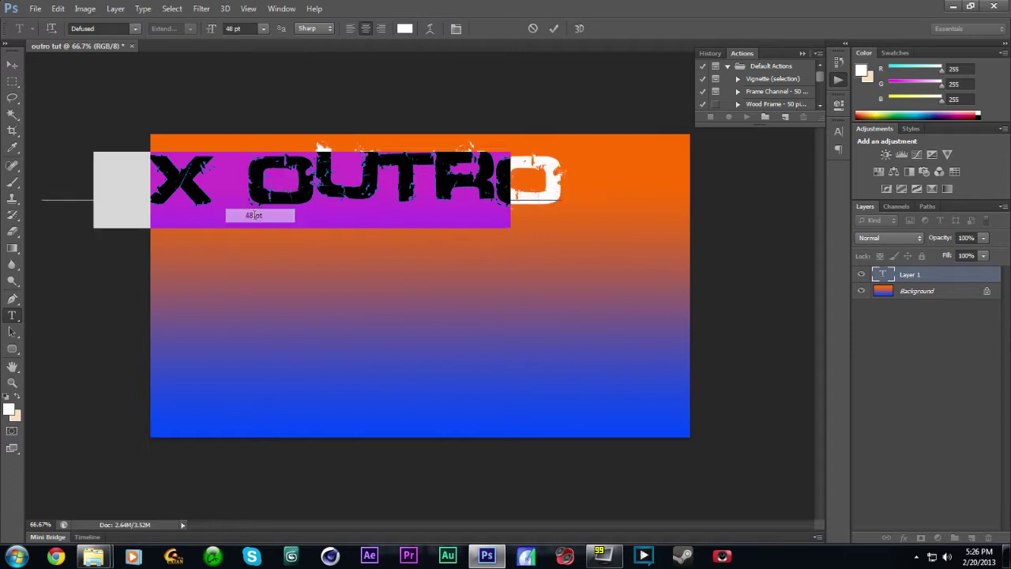
click(12, 64)
drag(359, 197, 458, 199)
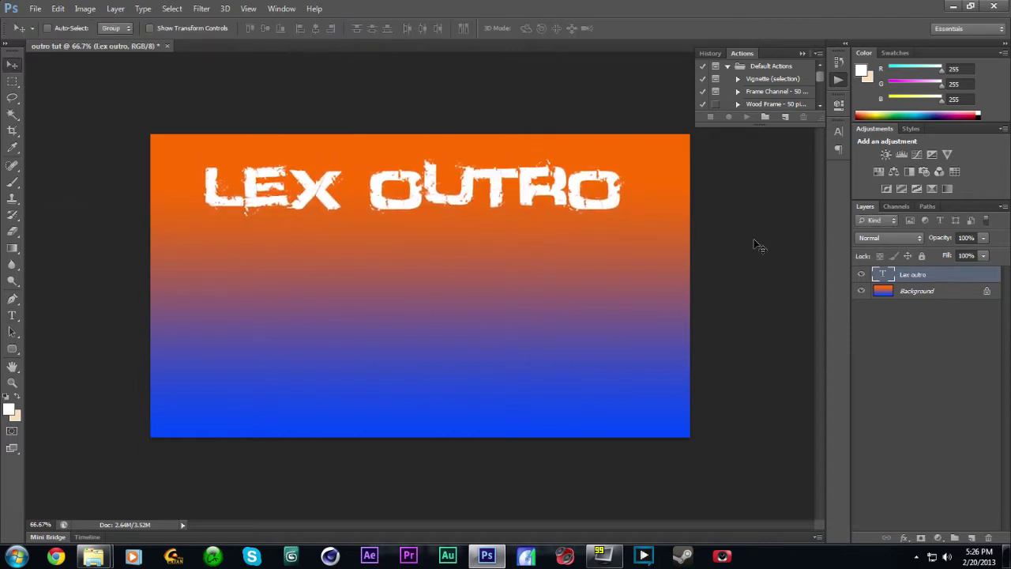
Step: In the title's Layer Style, enable Bevel & Emboss with Contour and Texture, plus Outer Glow
double_click(976, 278)
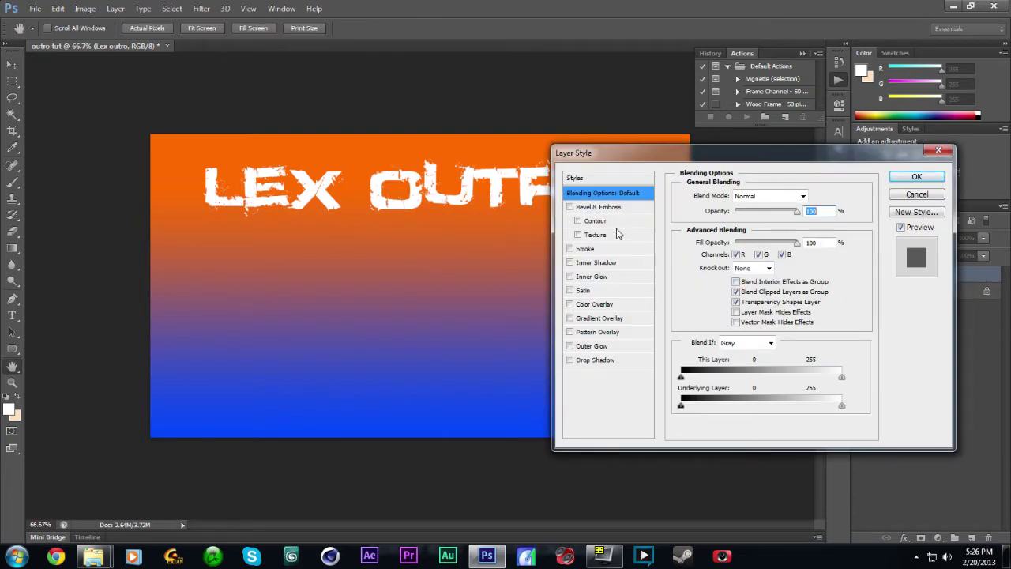
click(570, 207)
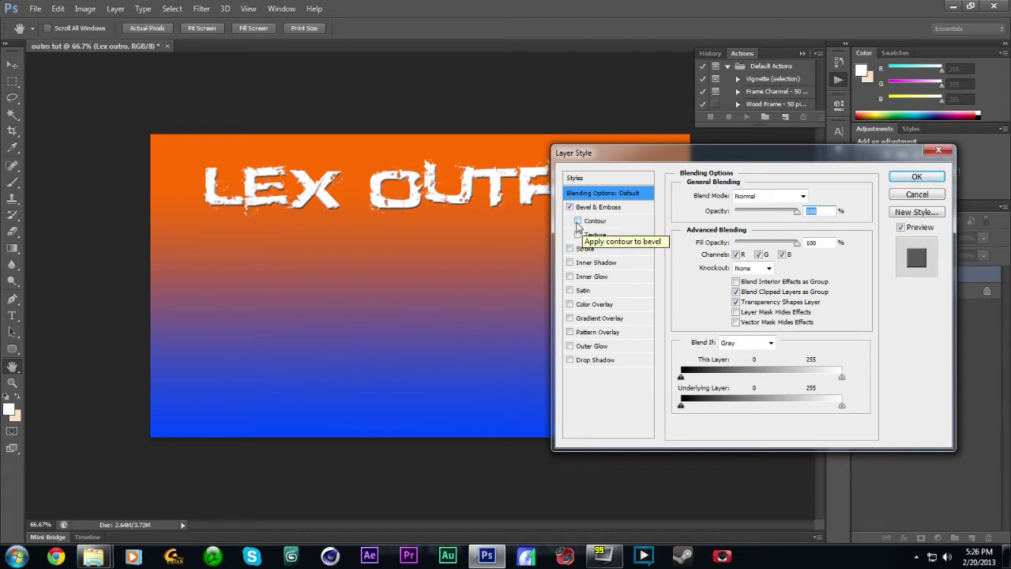
click(578, 223)
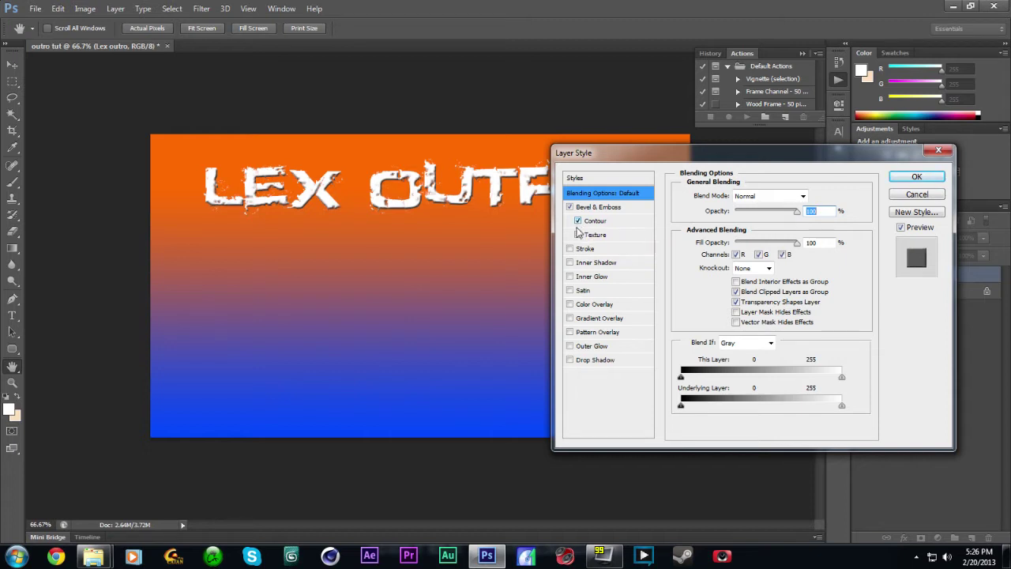
click(578, 235)
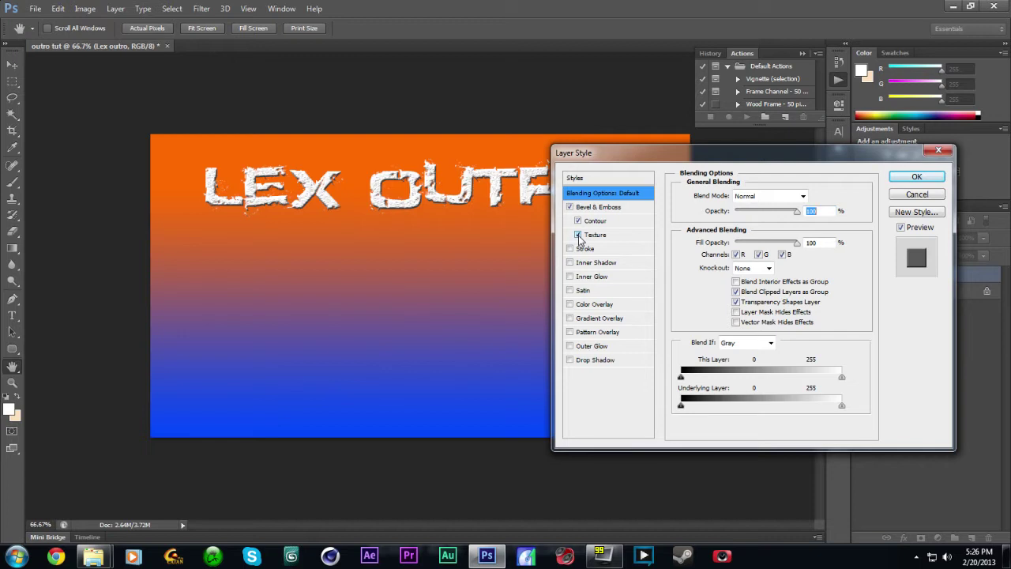
click(570, 249)
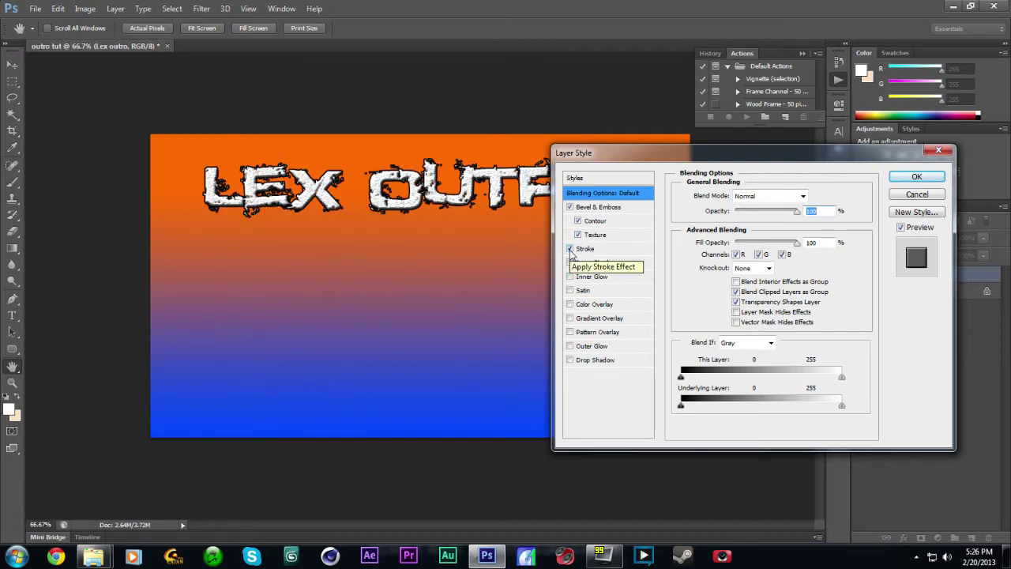
click(569, 249)
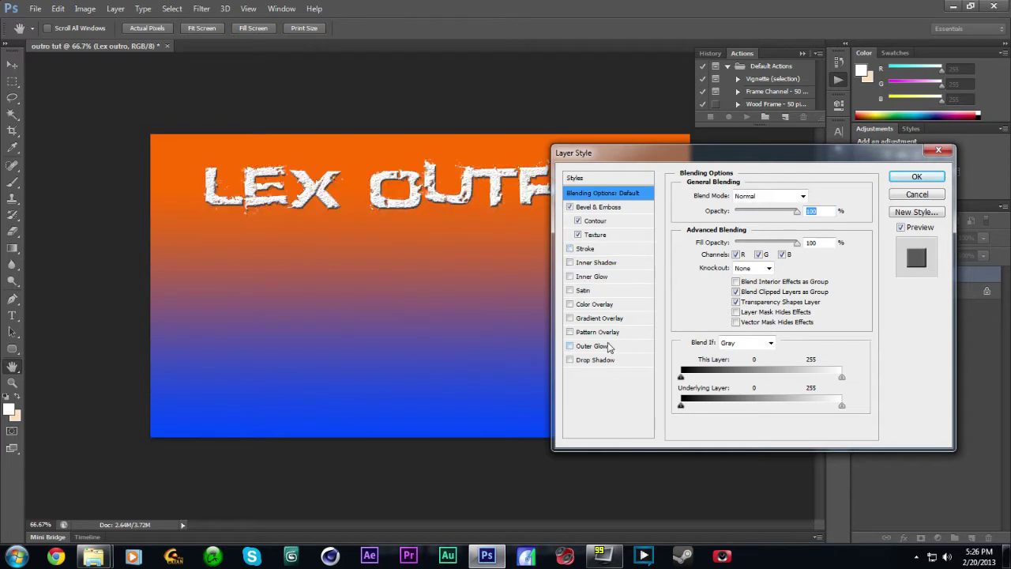
click(569, 346)
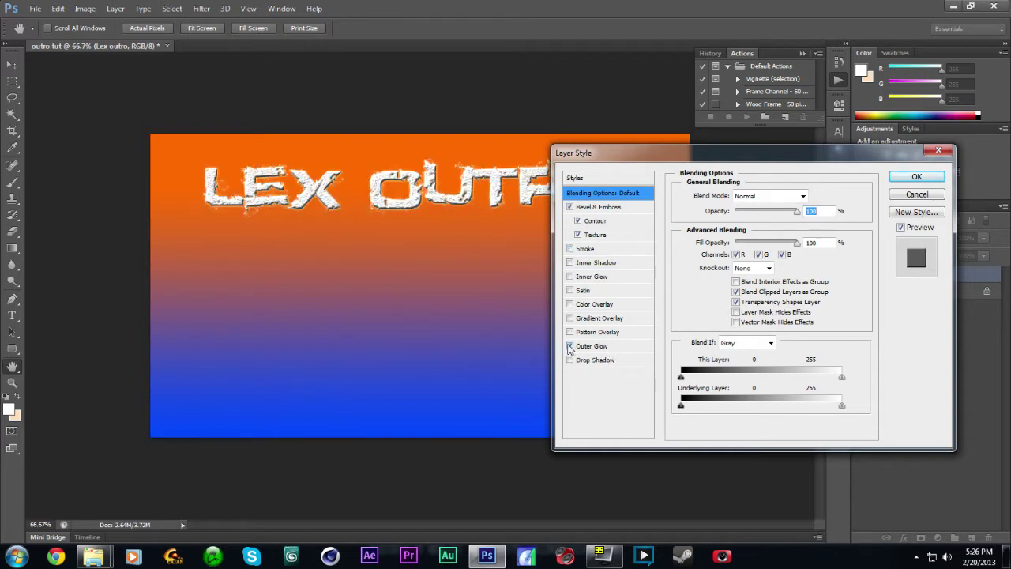
click(614, 346)
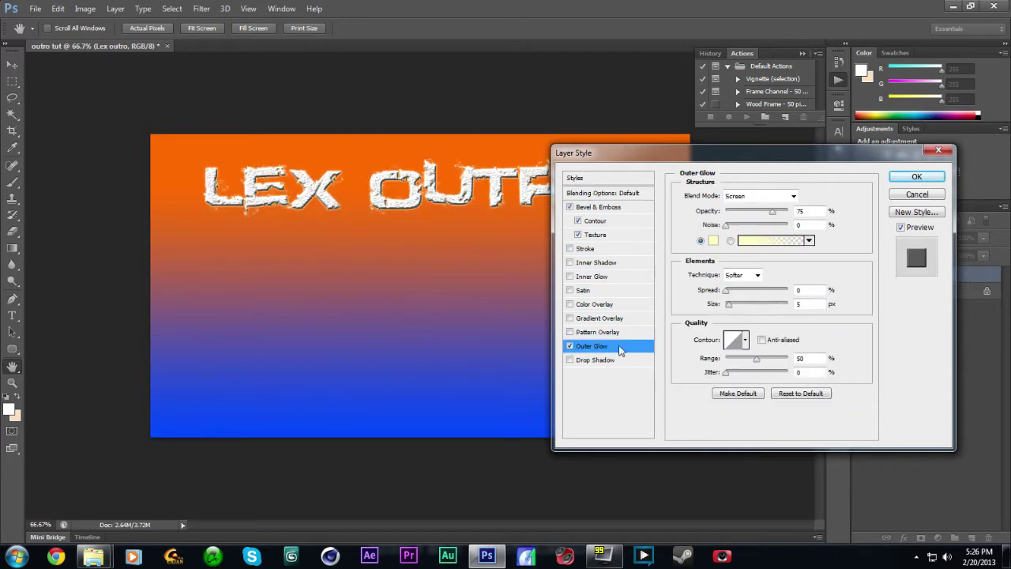
Step: Give the outer glow a red colour and 9% spread, then switch Outer Glow off
click(713, 242)
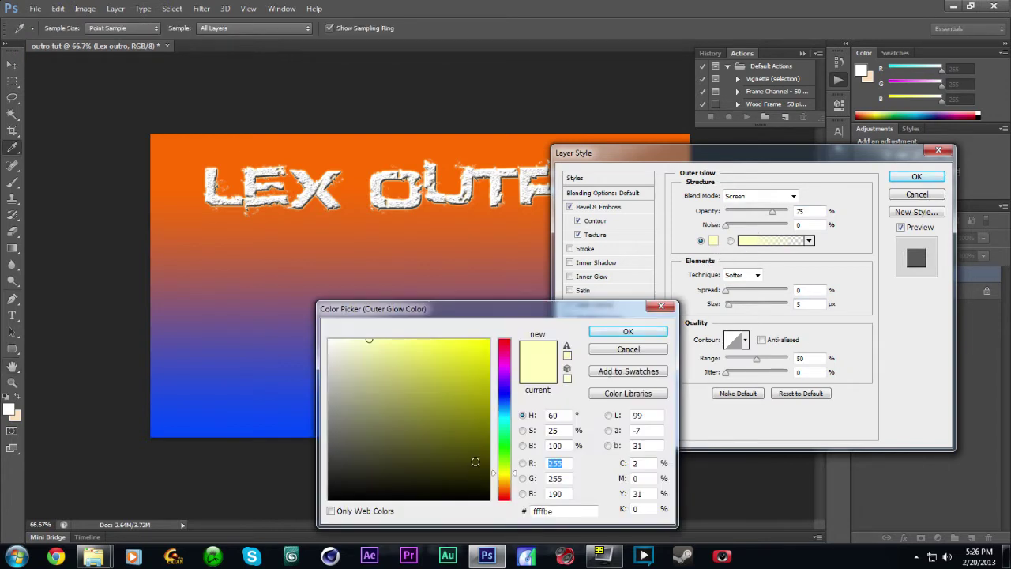
drag(467, 443, 489, 338)
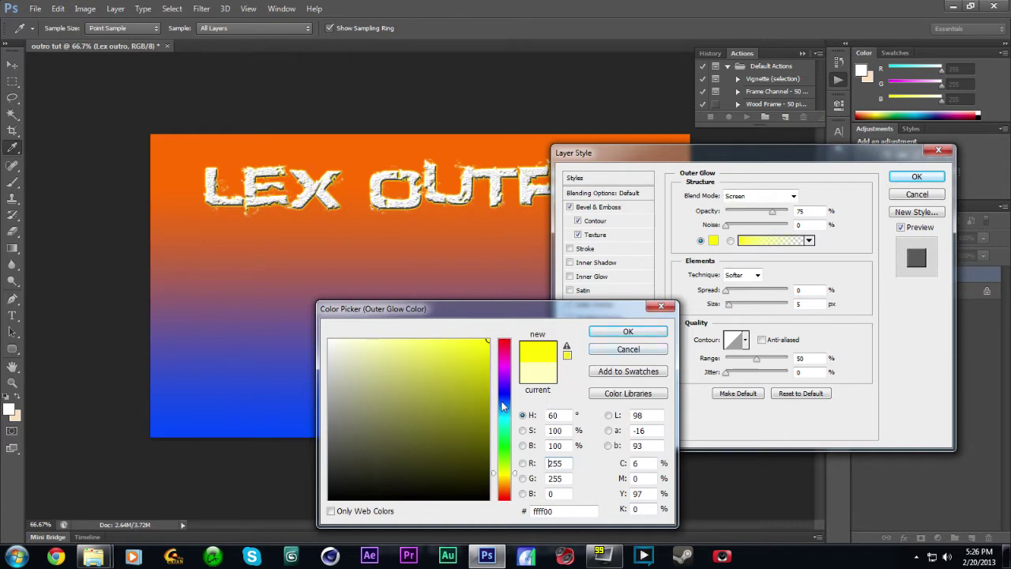
click(504, 341)
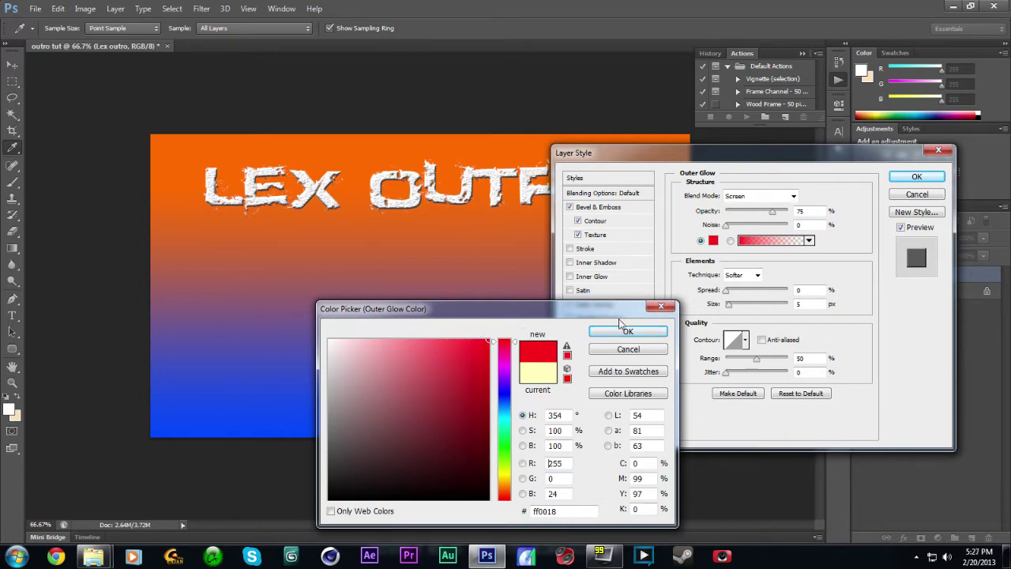
click(655, 332)
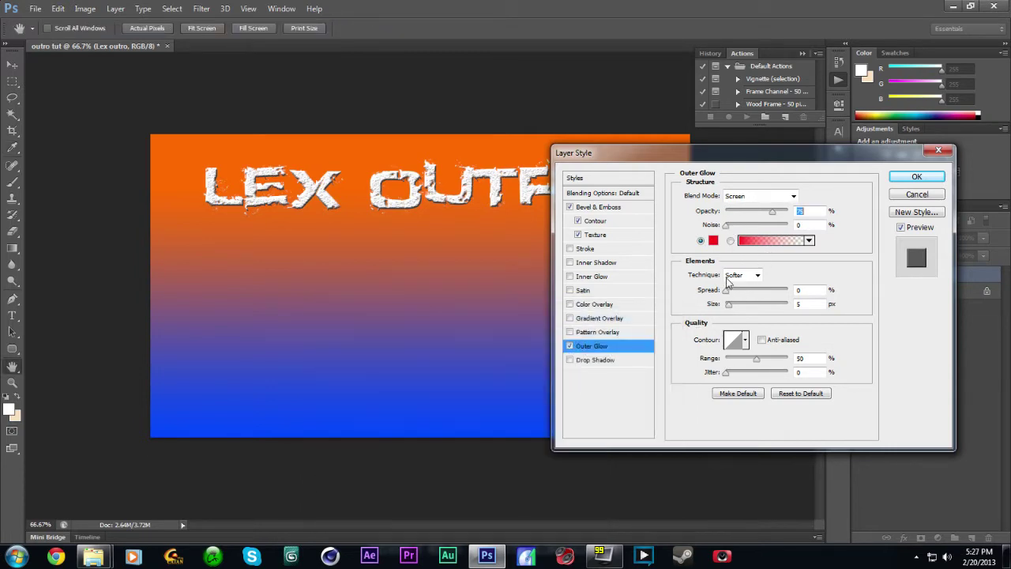
drag(726, 291, 730, 293)
click(713, 241)
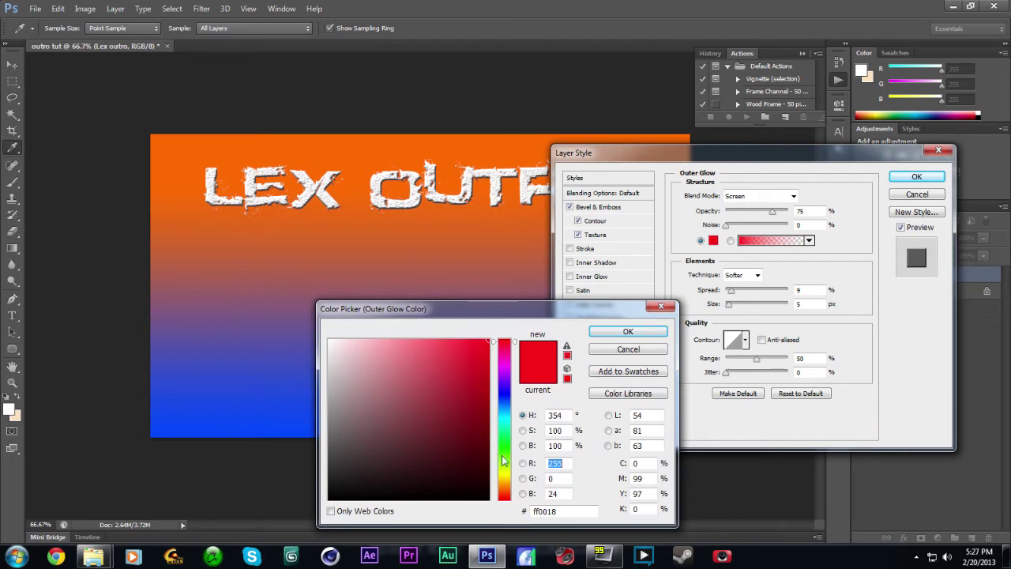
click(651, 349)
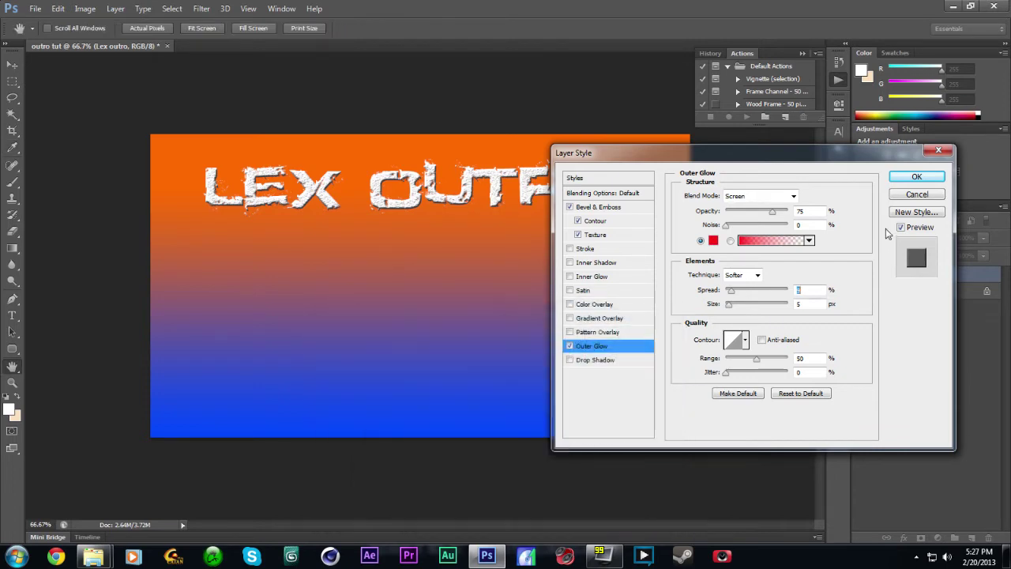
click(570, 345)
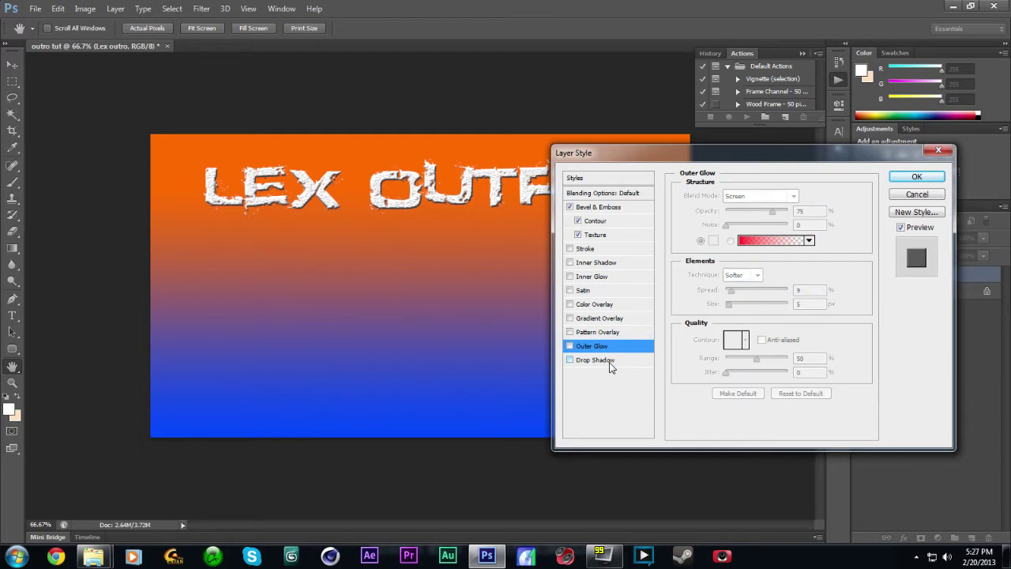
Step: Add a drop shadow with distance about 15, testing and discarding Stroke and Inner Shadow
click(569, 361)
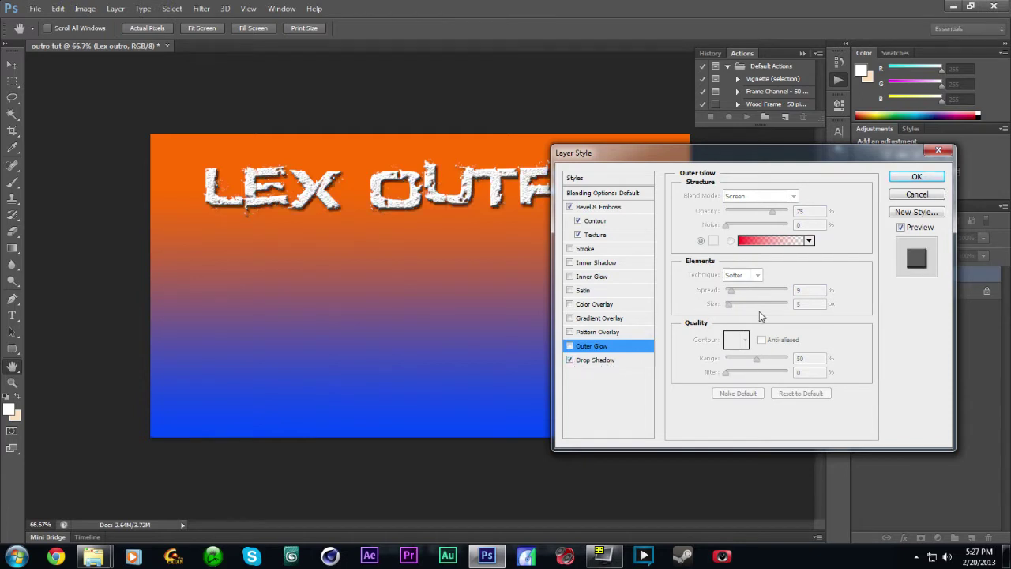
click(622, 363)
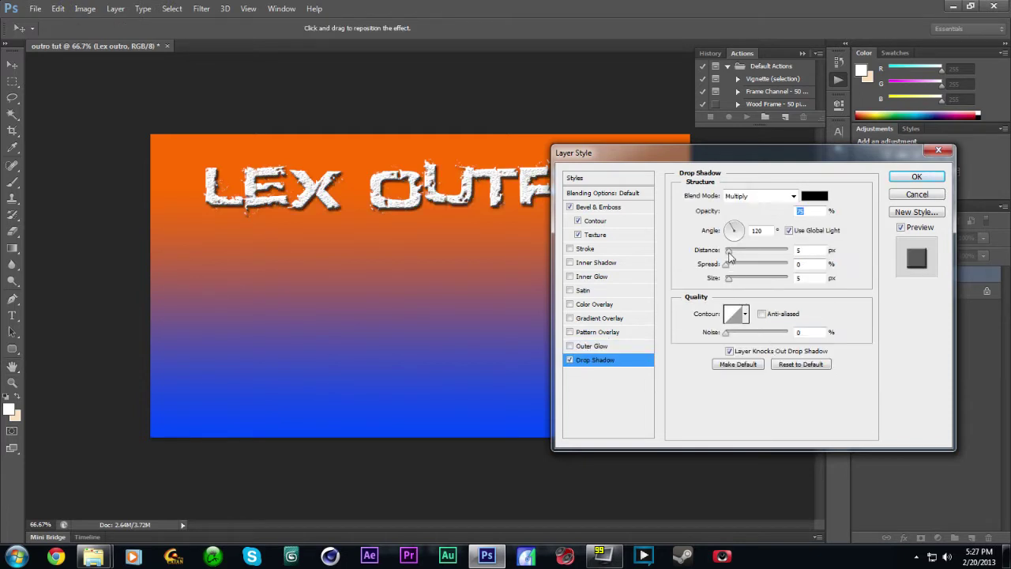
mouse_move(729, 254)
mouse_down()
mouse_move(751, 253)
mouse_move(734, 254)
mouse_up()
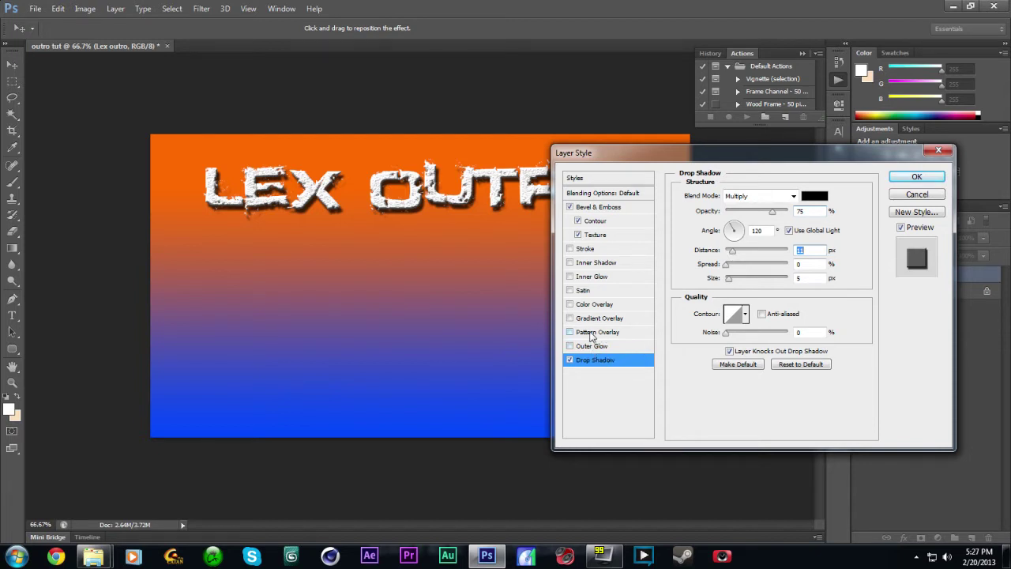
click(569, 248)
click(569, 249)
click(569, 262)
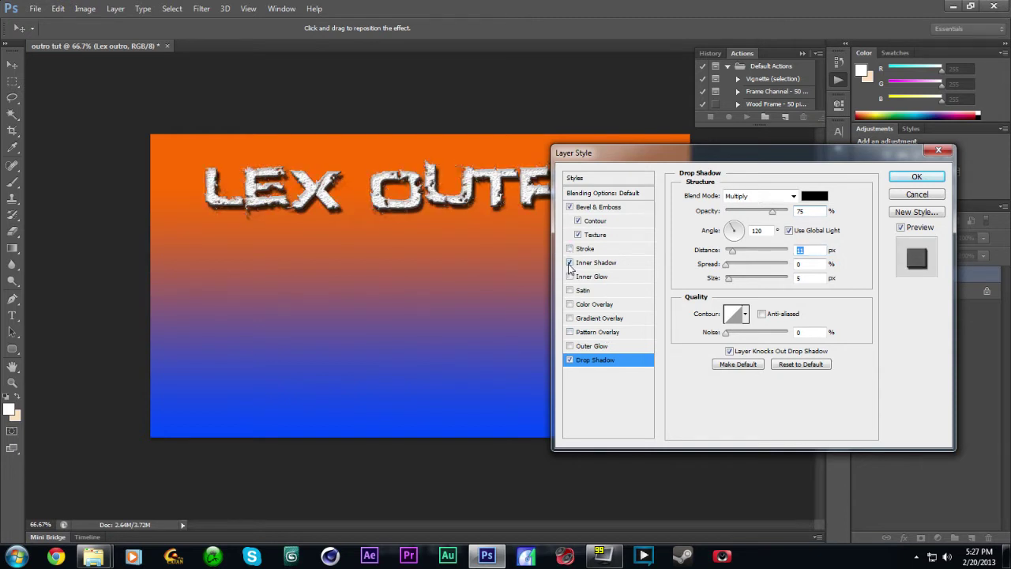
click(596, 263)
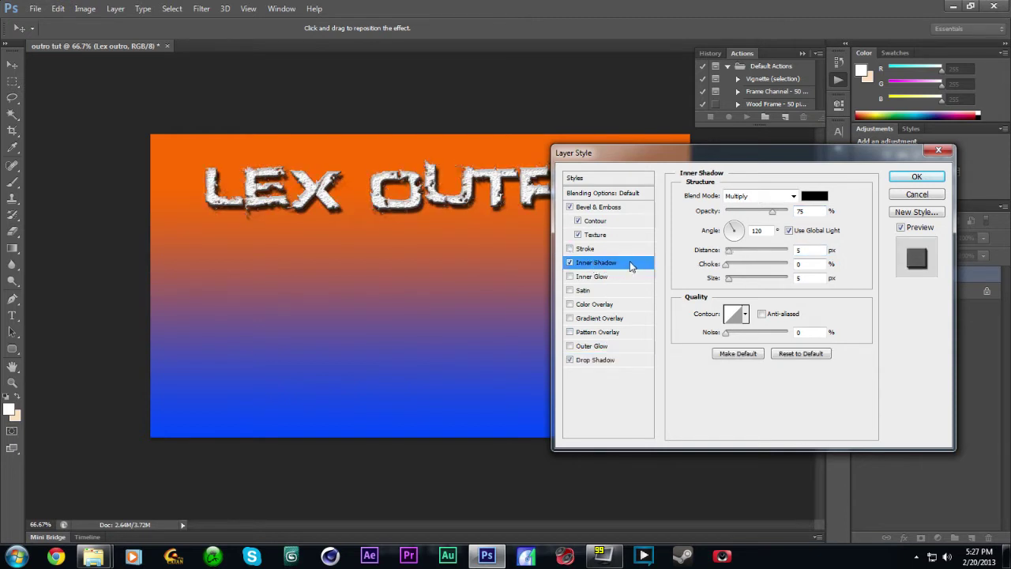
click(569, 263)
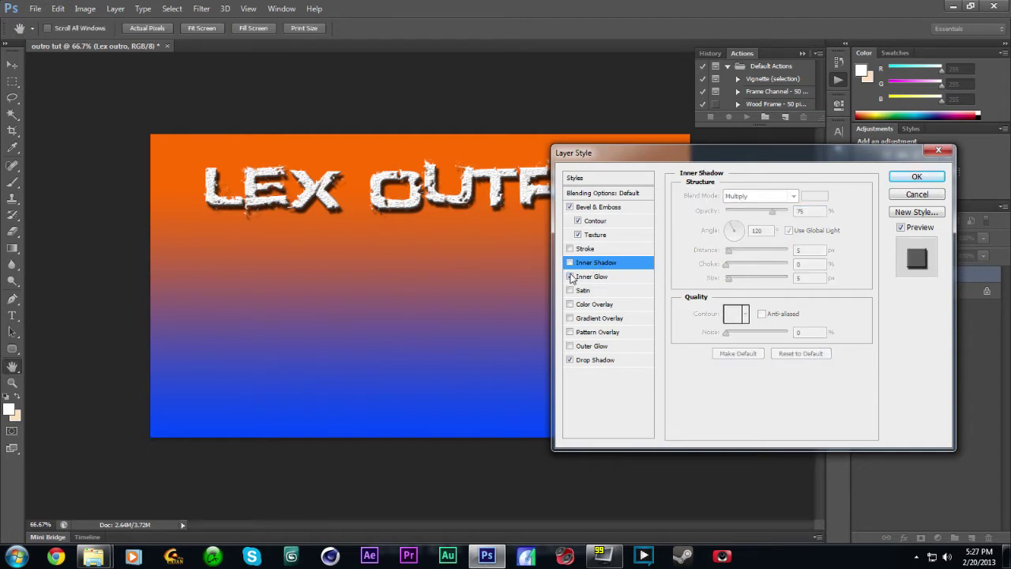
Step: Test Satin and Color Overlay, keep a metallic Gradient Overlay, and apply the style
click(569, 289)
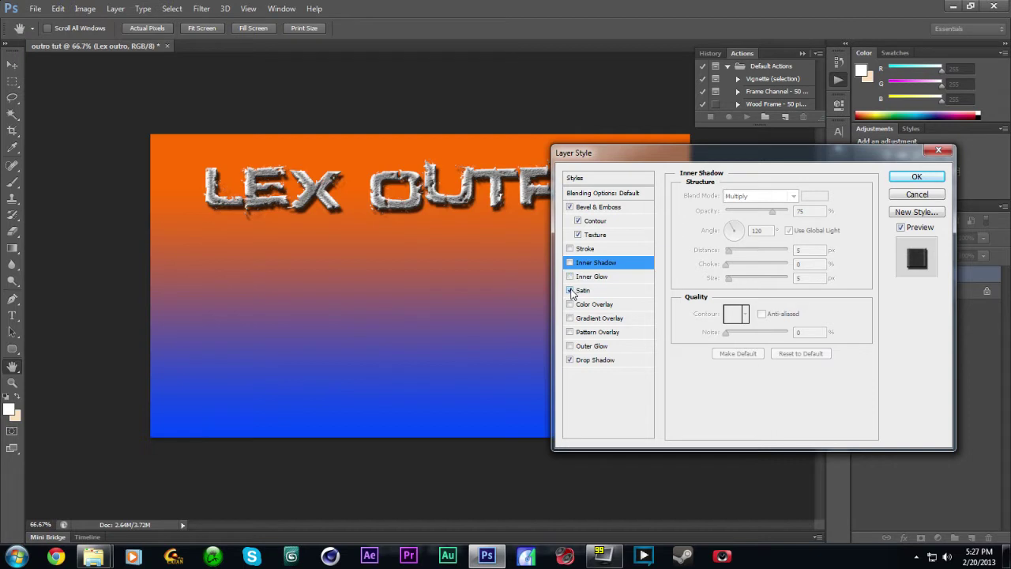
click(569, 291)
click(570, 305)
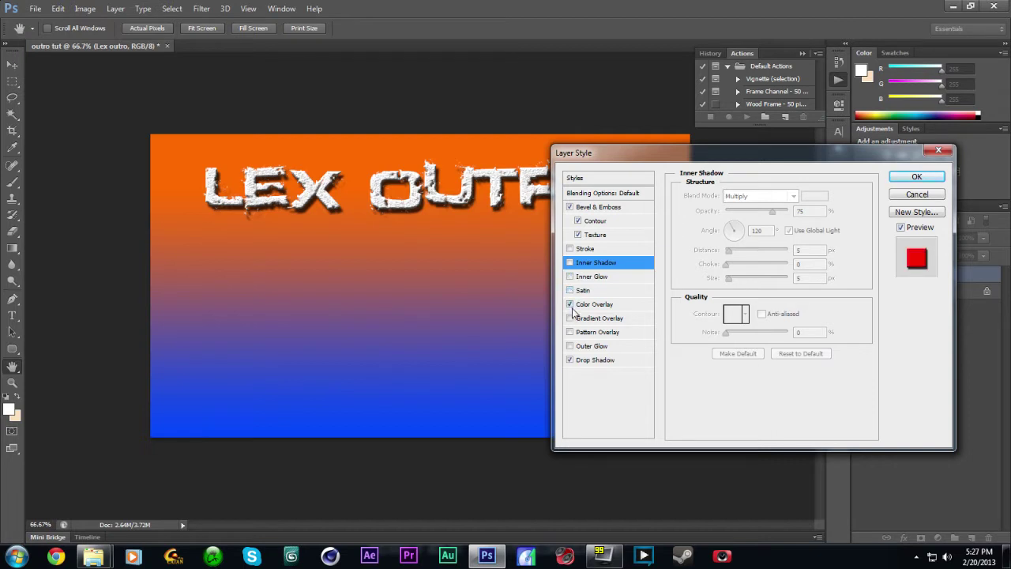
click(570, 305)
click(570, 319)
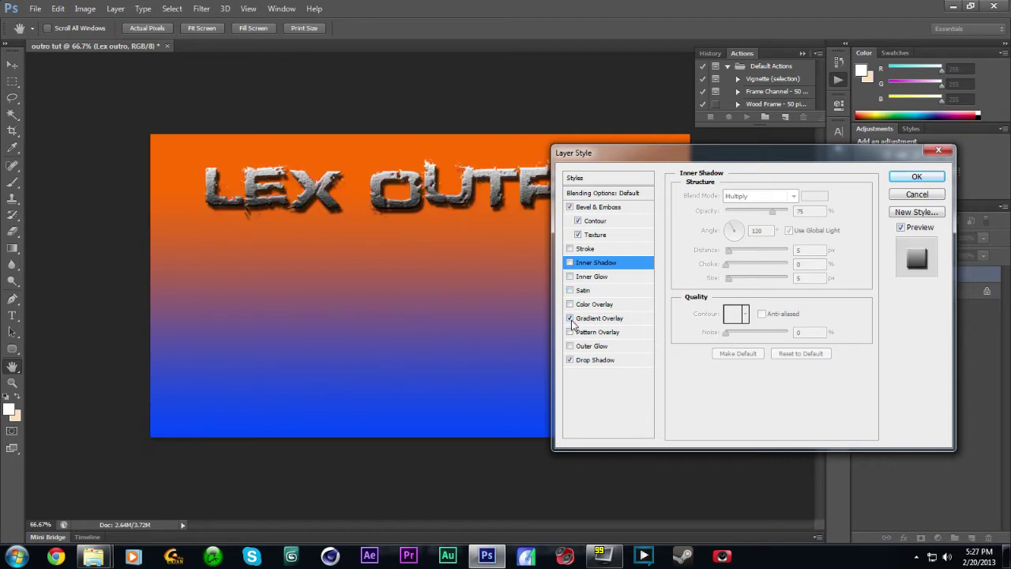
click(570, 318)
click(570, 318)
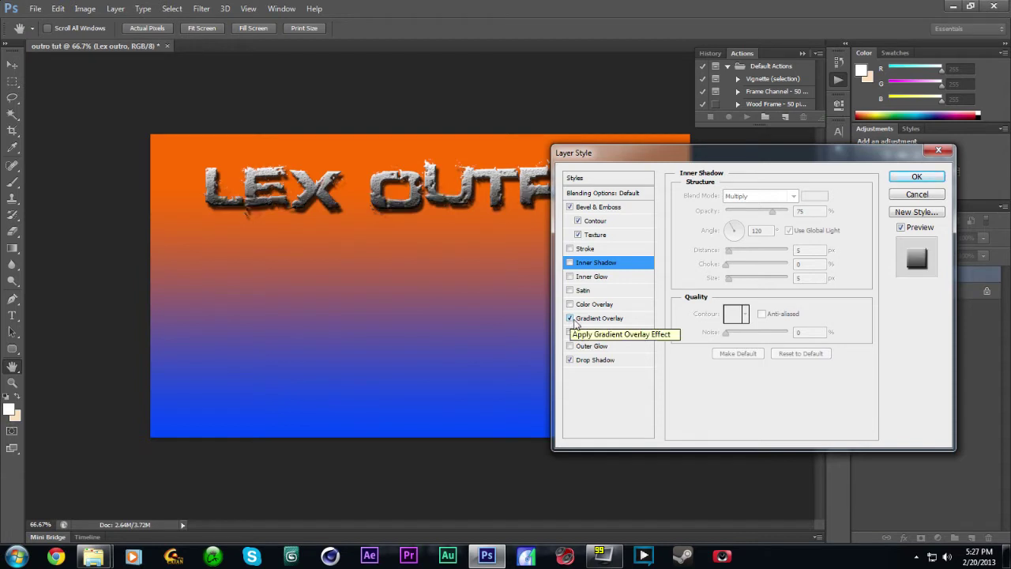
click(912, 176)
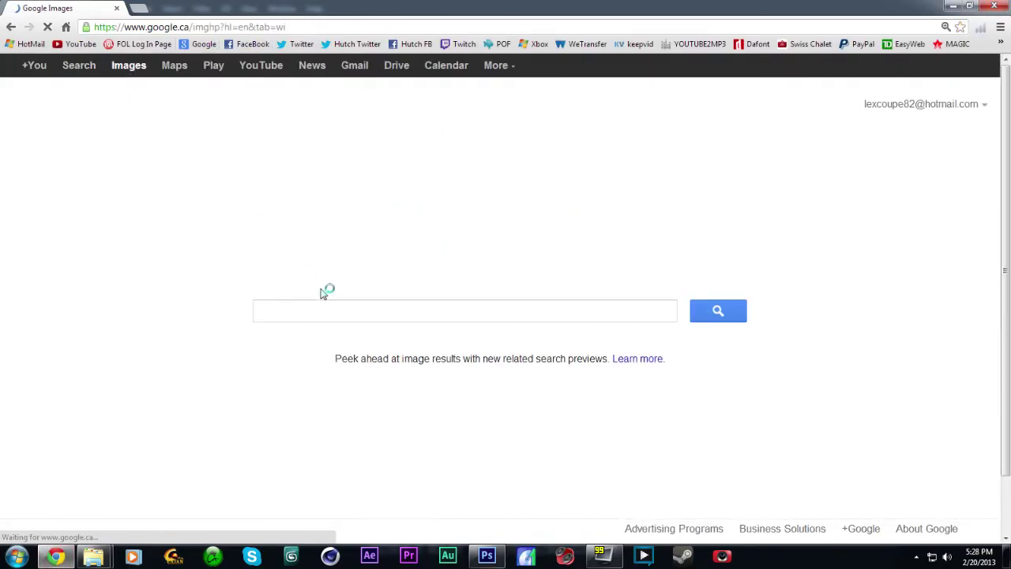
Step: Search Google Images for 'twitter' and save the bird logo to Videos > GamePlay > Tutorial
text(twitter)
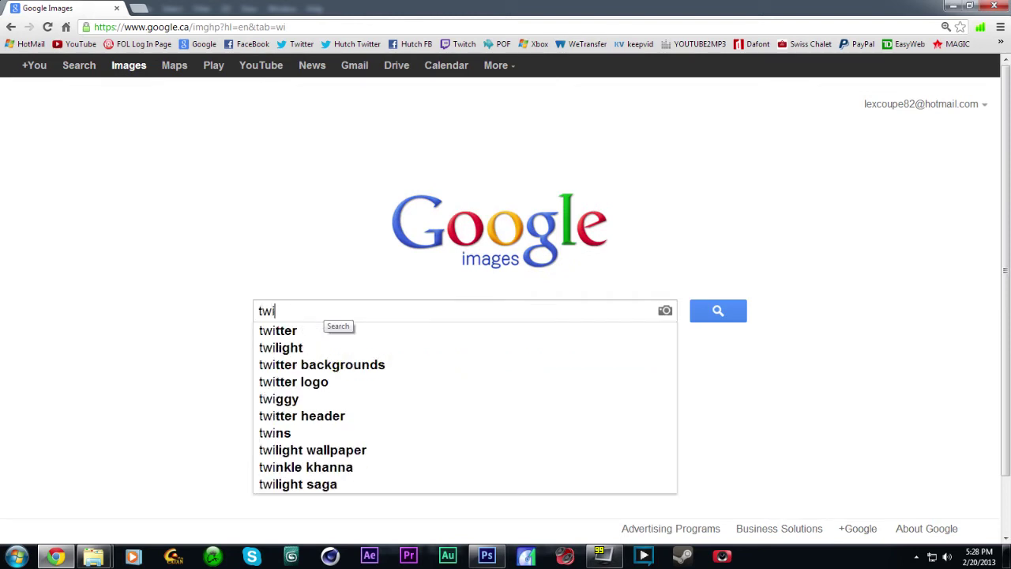
key(Return)
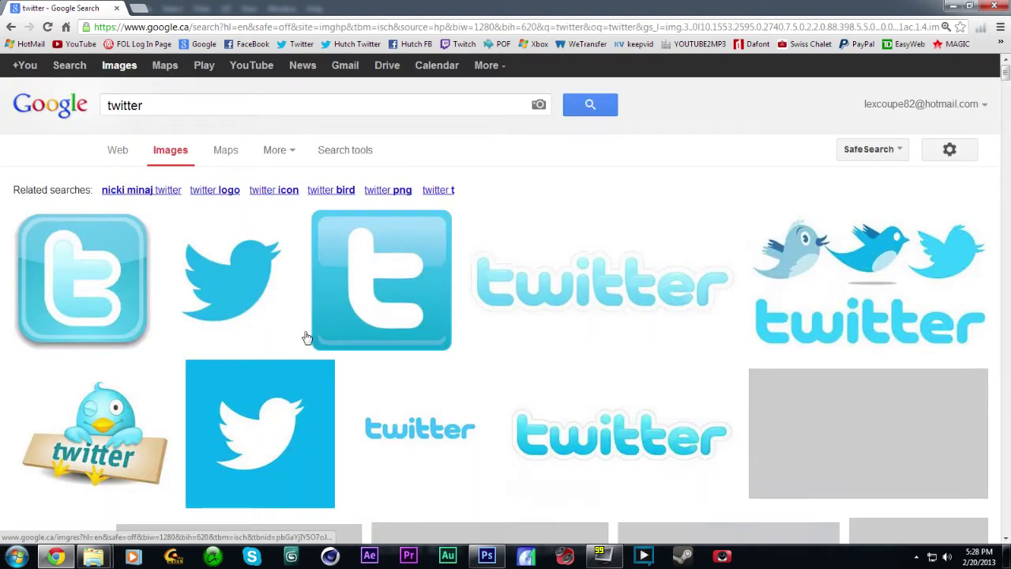
click(231, 294)
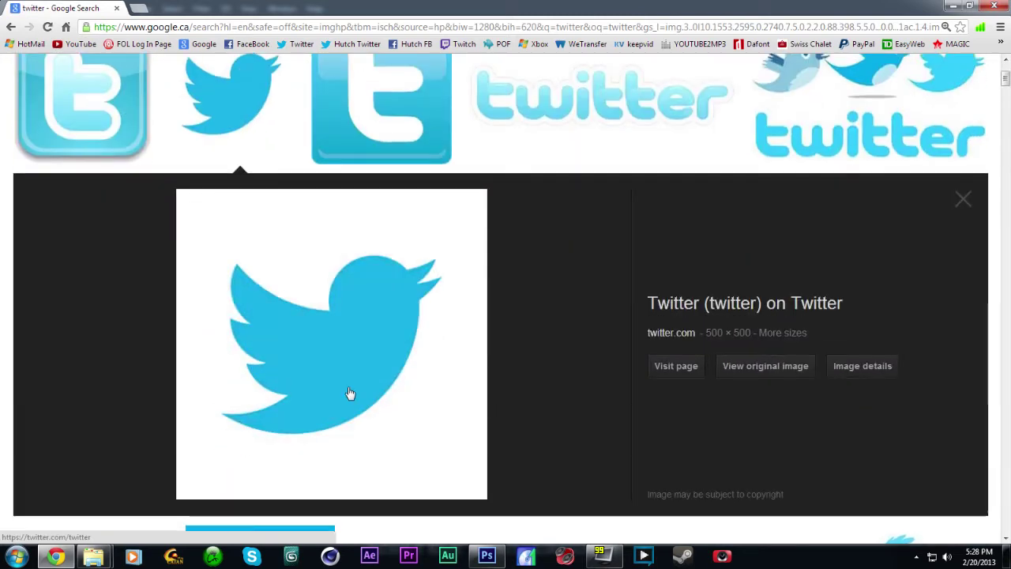
right_click(350, 388)
click(412, 470)
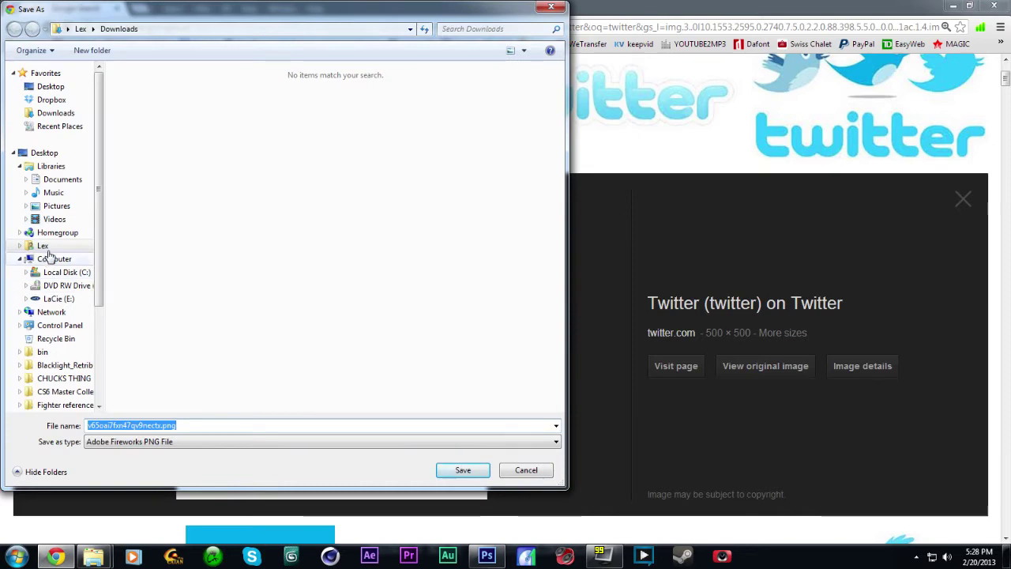
click(57, 220)
double_click(241, 164)
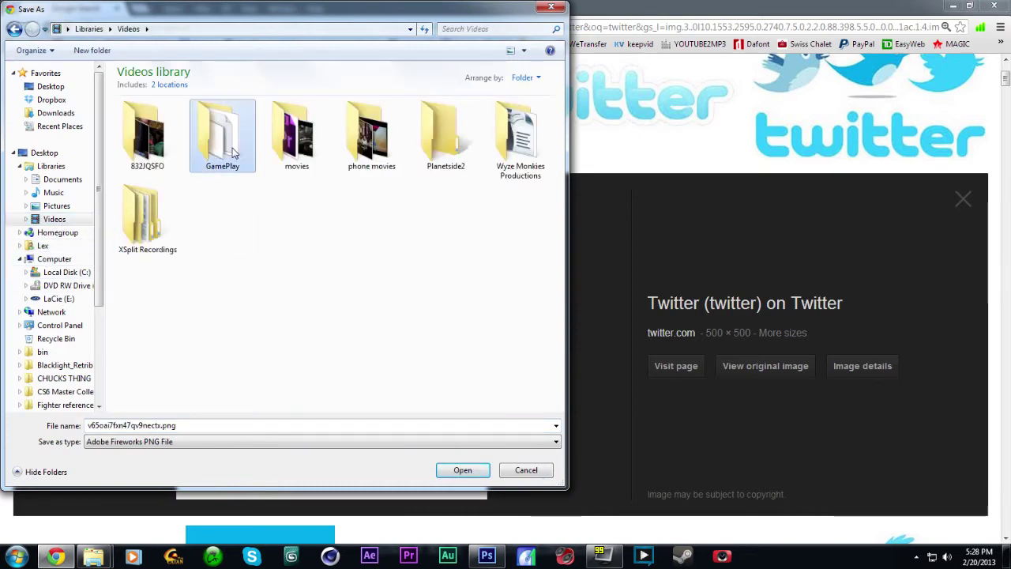
double_click(441, 225)
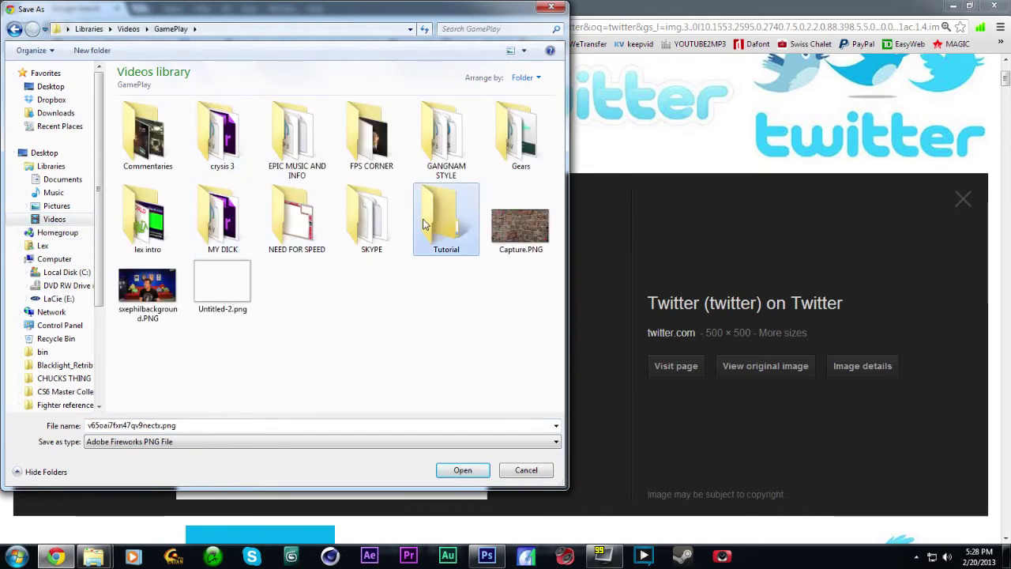
Step: Save the bird png into Tutorial, then open it from Explorer in Photoshop CS6
click(450, 472)
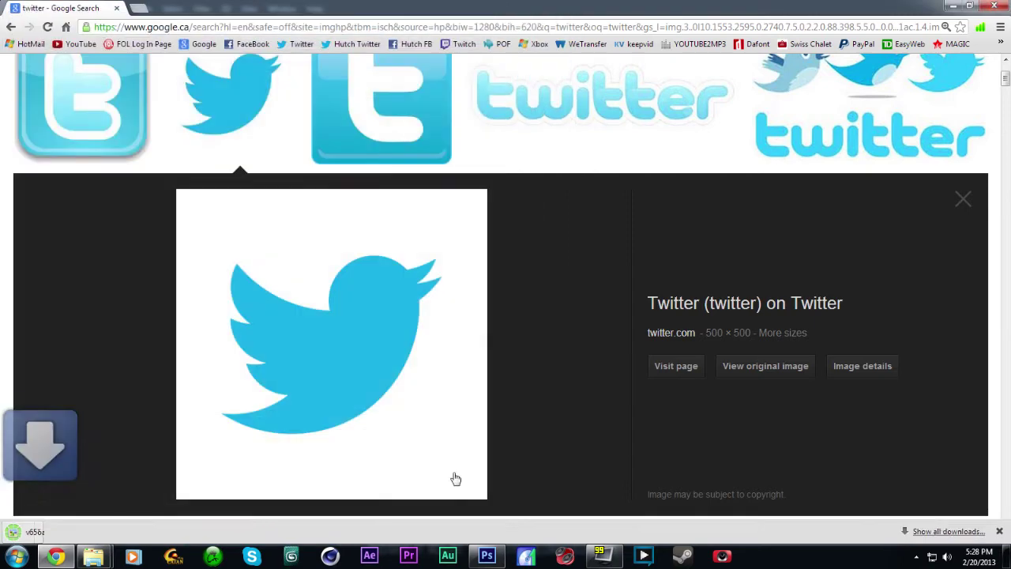
mouse_move(94, 559)
click(214, 485)
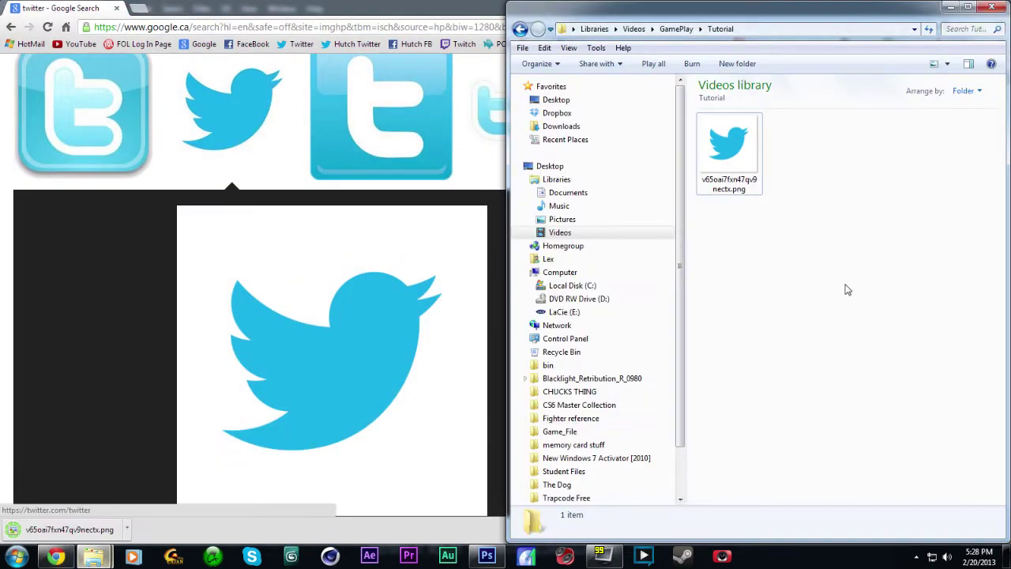
right_click(737, 159)
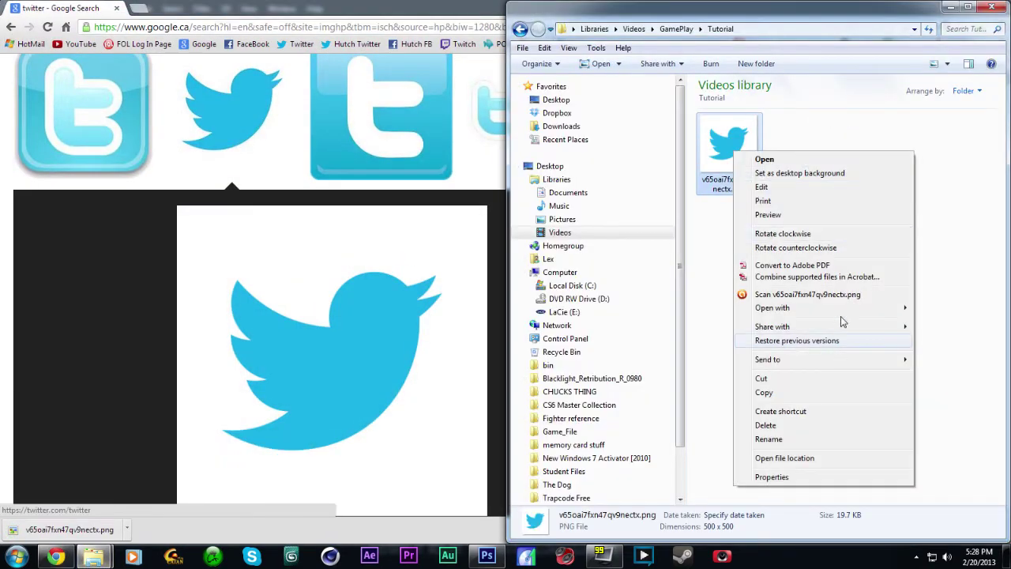
mouse_move(750, 313)
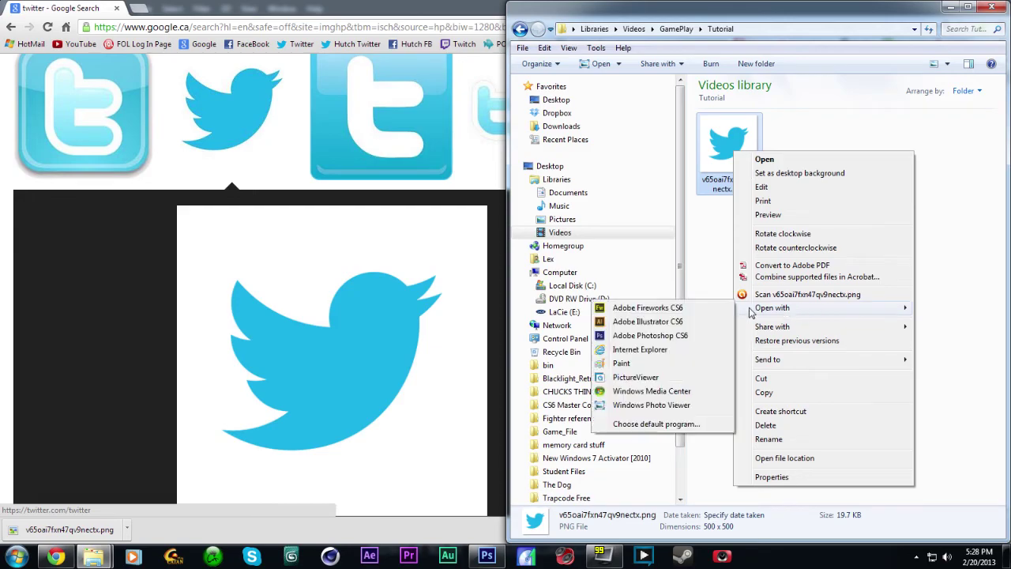
click(655, 336)
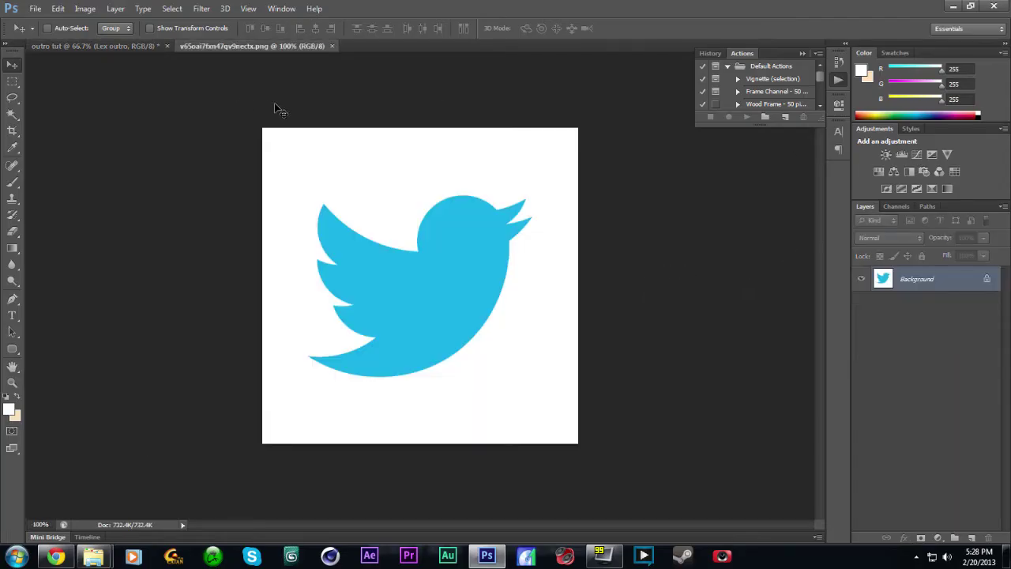
Step: Unlock the Twitter image's background as Layer 0 and drag the bird onto the outro tut canvas
double_click(973, 286)
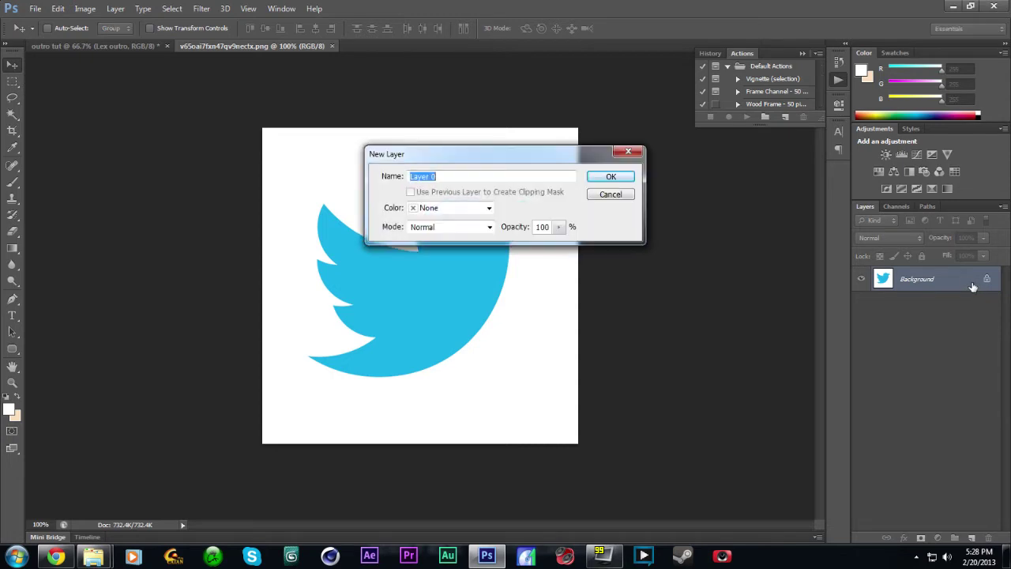
click(611, 175)
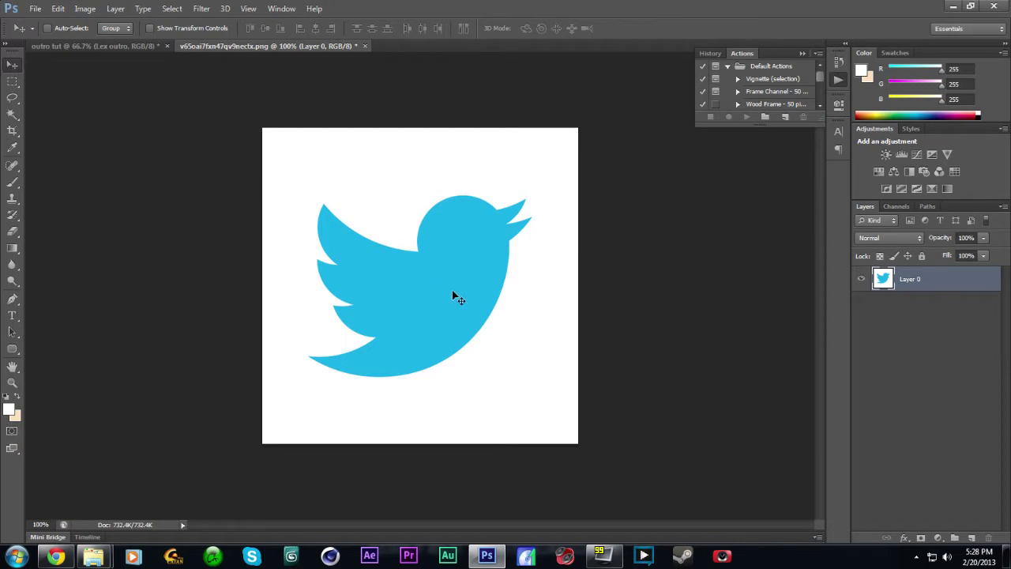
drag(456, 295, 269, 190)
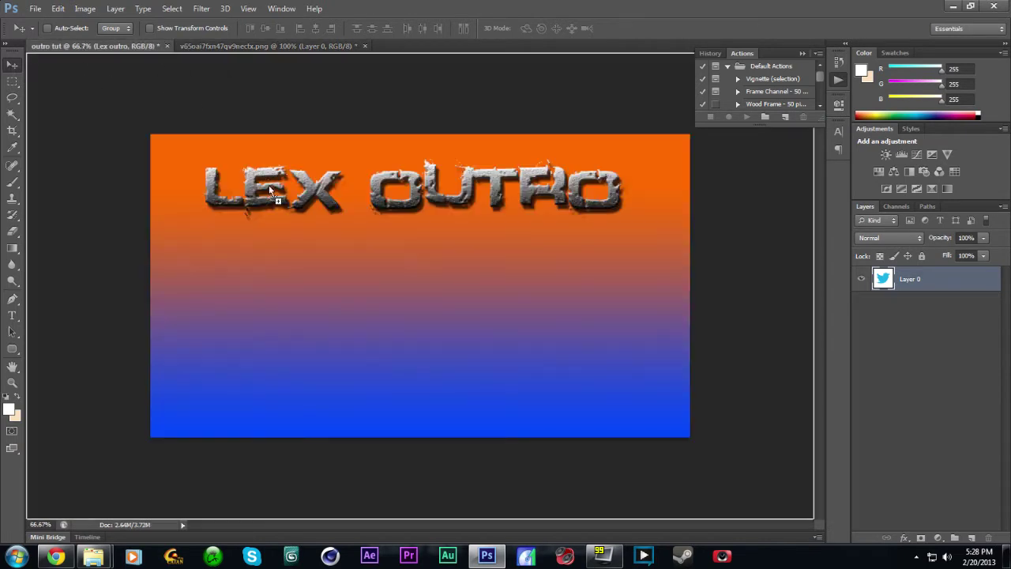
drag(479, 325, 478, 324)
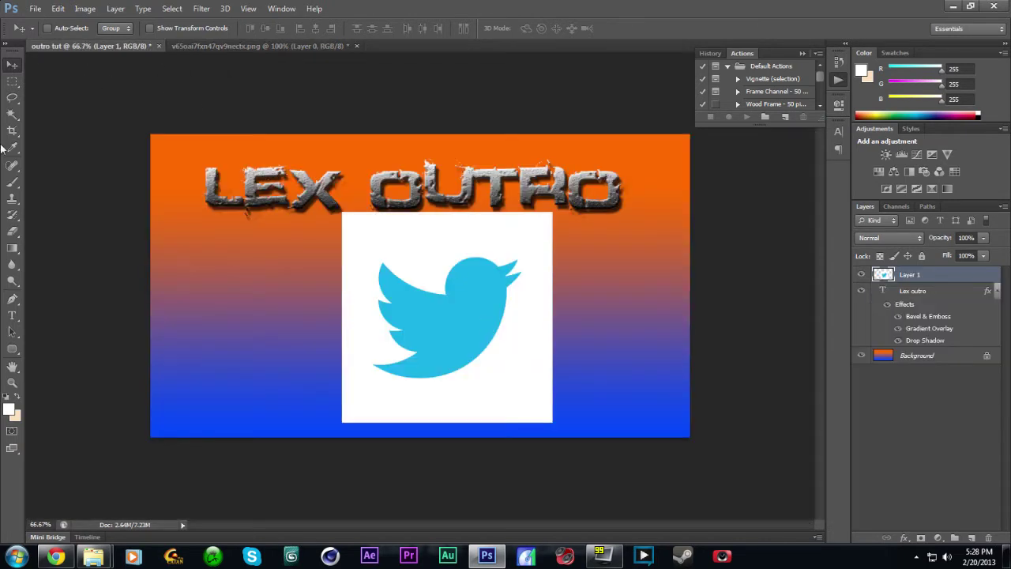
click(13, 115)
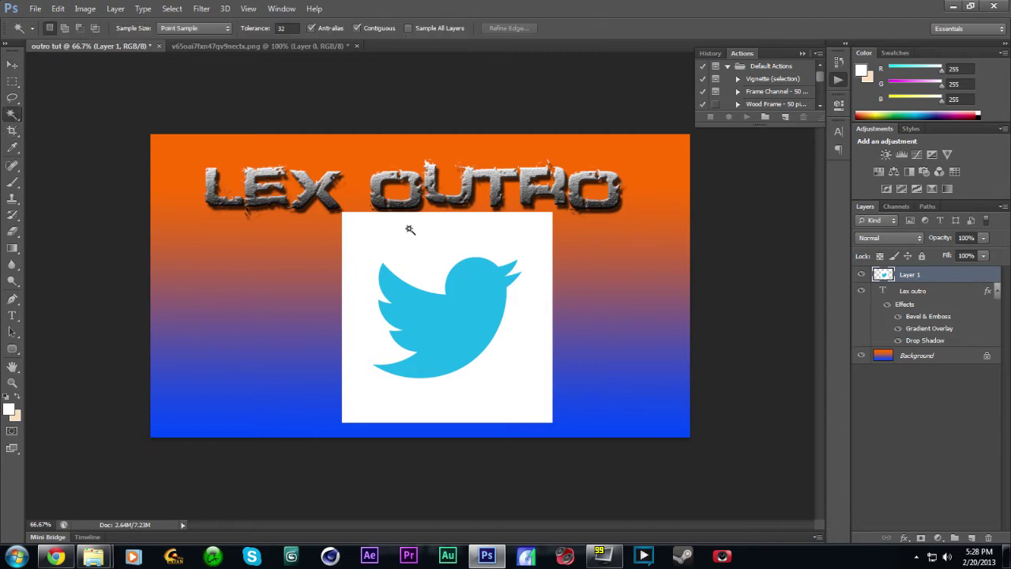
Step: Select the white backdrop around the Twitter bird with the Magic Wand, delete it, and deselect
click(433, 250)
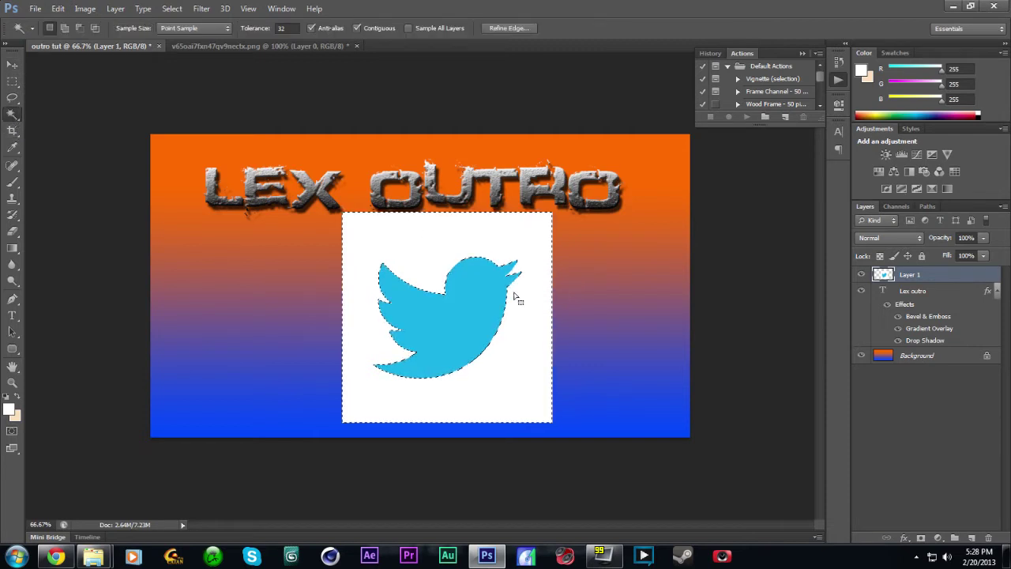
click(466, 316)
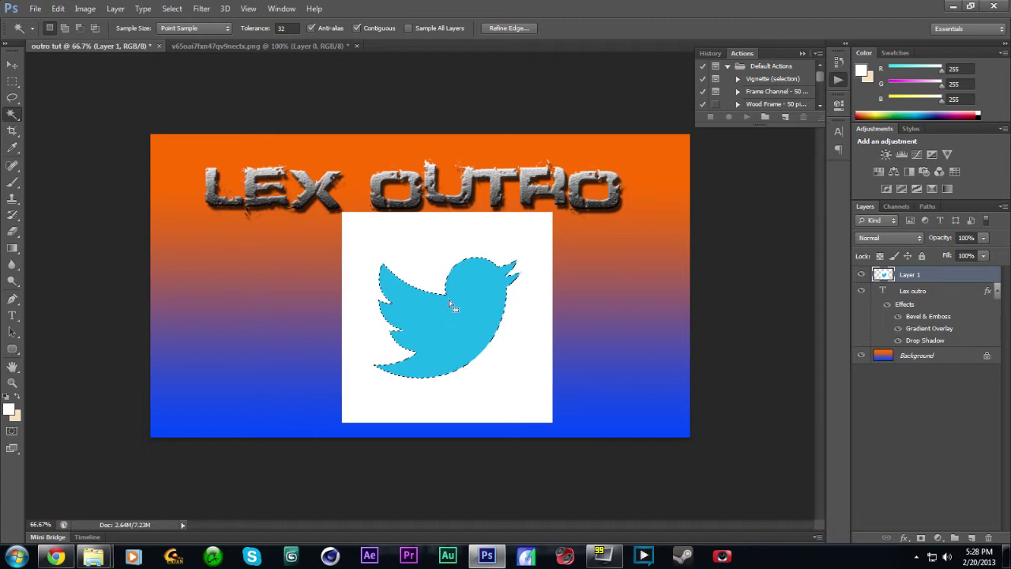
click(398, 234)
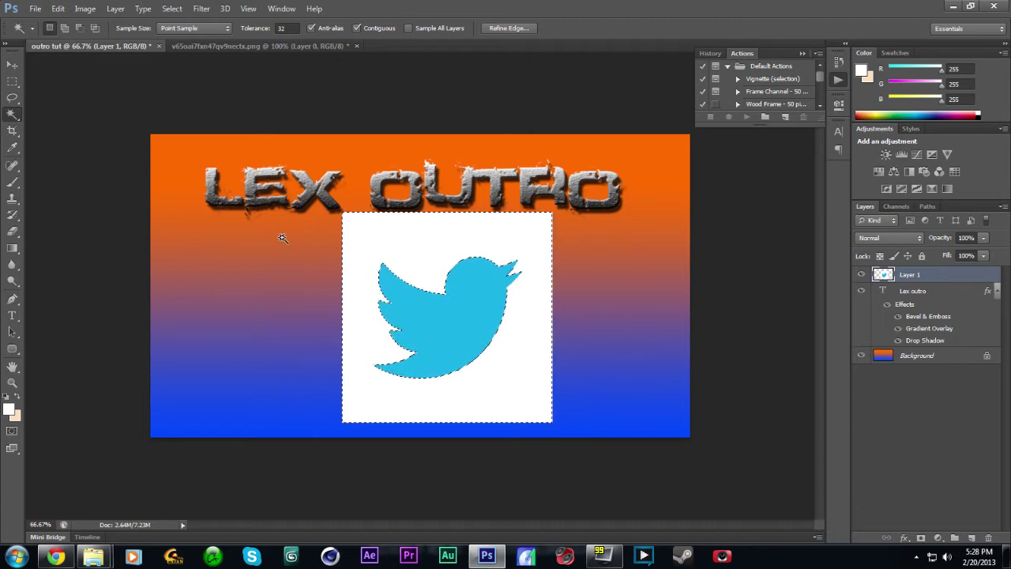
key(Delete)
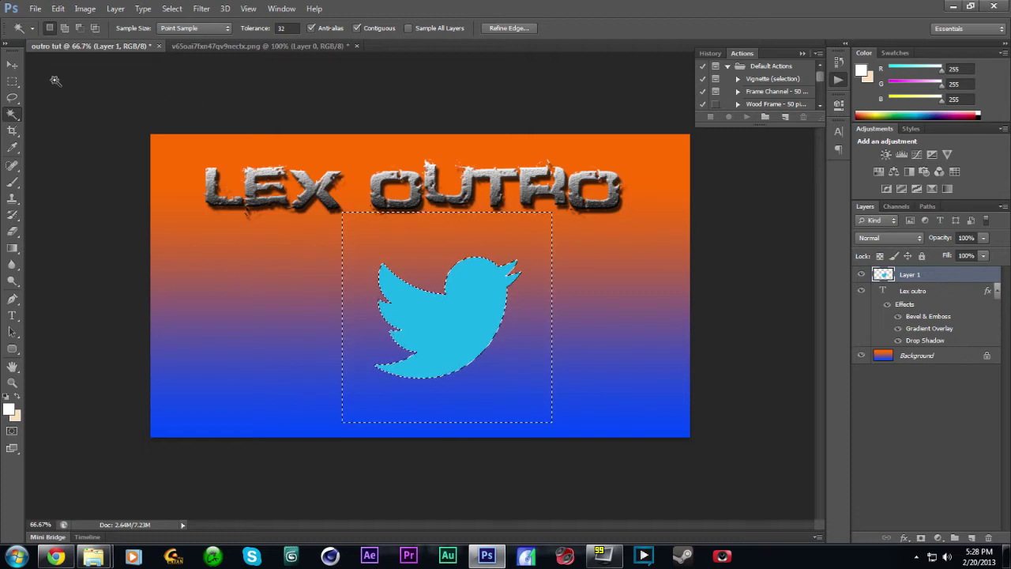
click(12, 64)
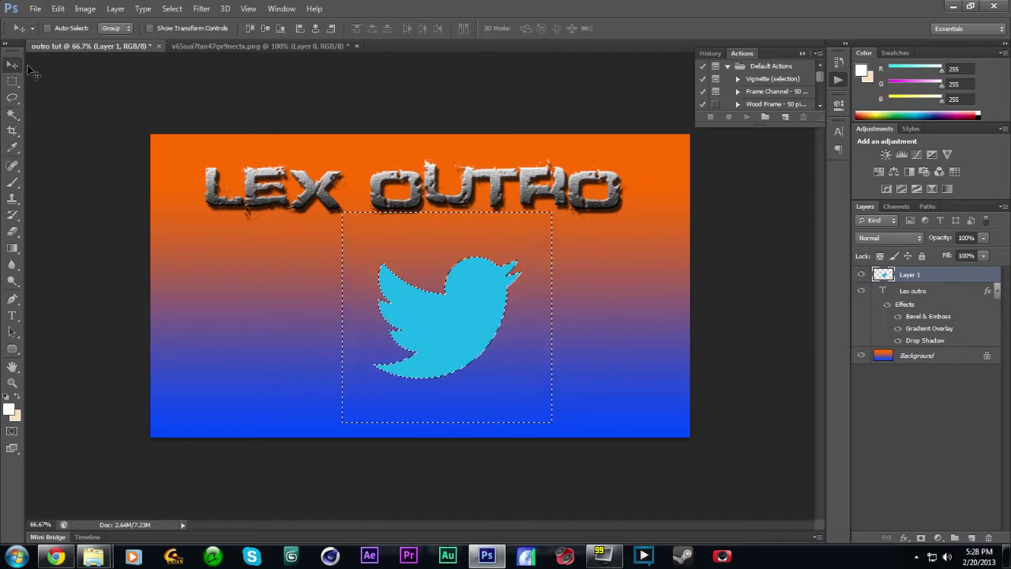
key(ctrl+d)
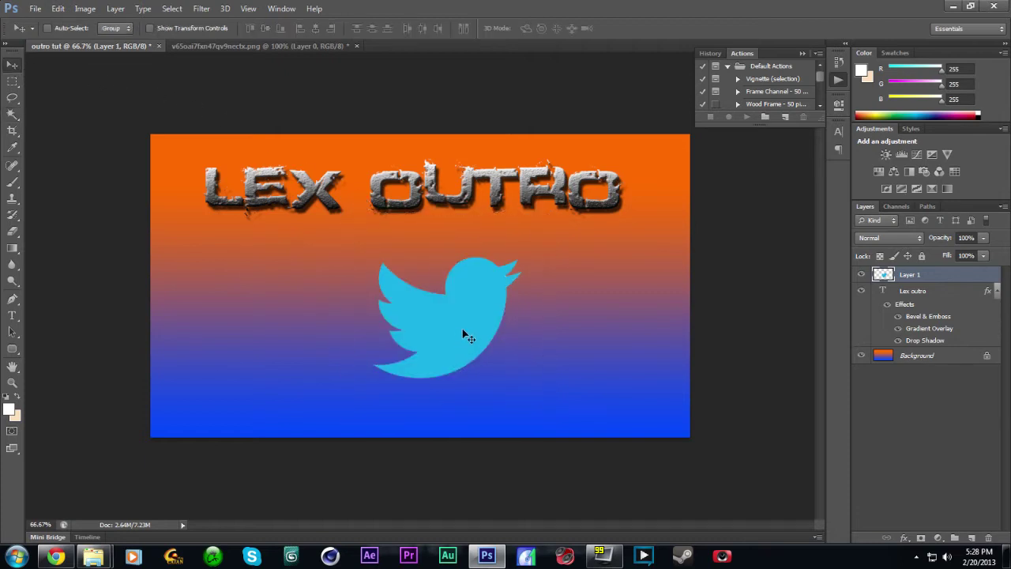
Step: Move the bird to the canvas's lower-left corner and scale it down to about 39%
drag(466, 332, 281, 381)
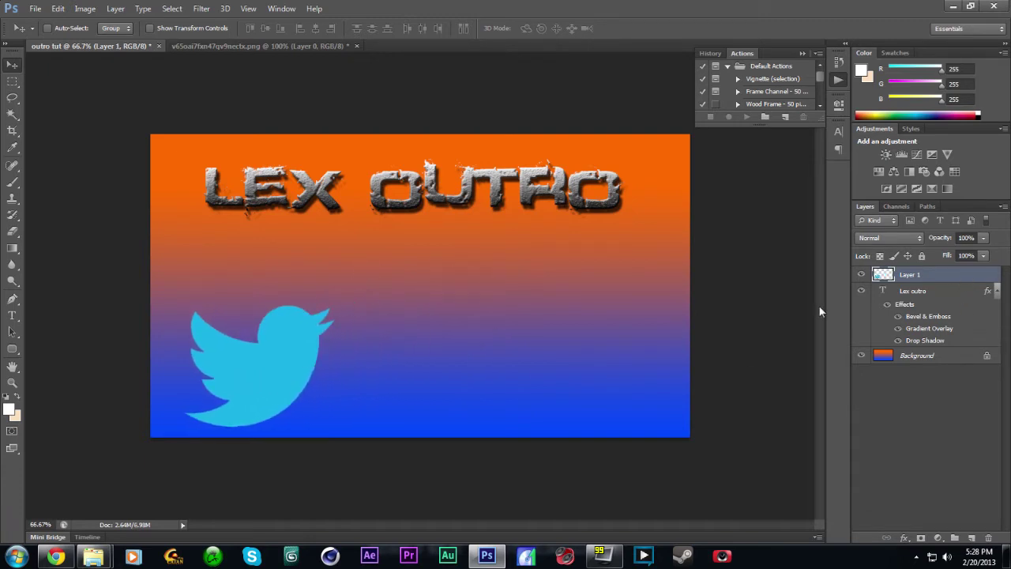
key(ctrl+t)
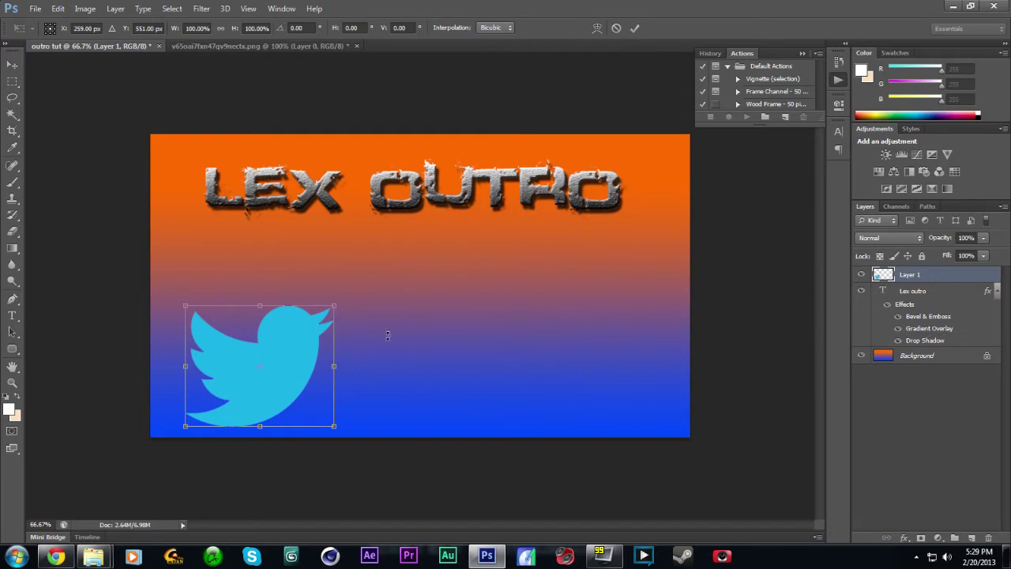
drag(333, 305, 251, 387)
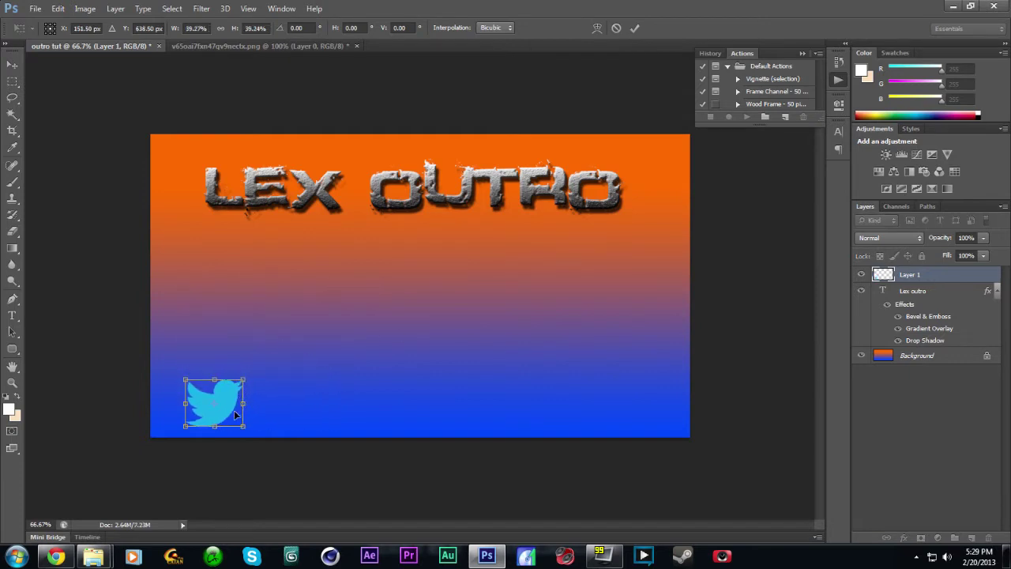
key(Return)
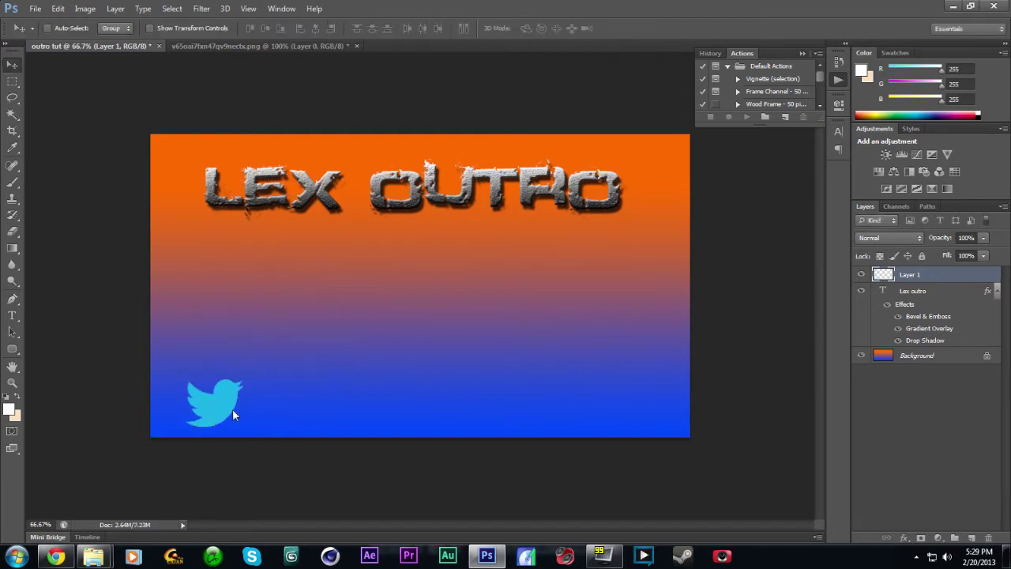
Step: Give the Twitter bird layer Bevel & Emboss and Drop Shadow effects
double_click(957, 279)
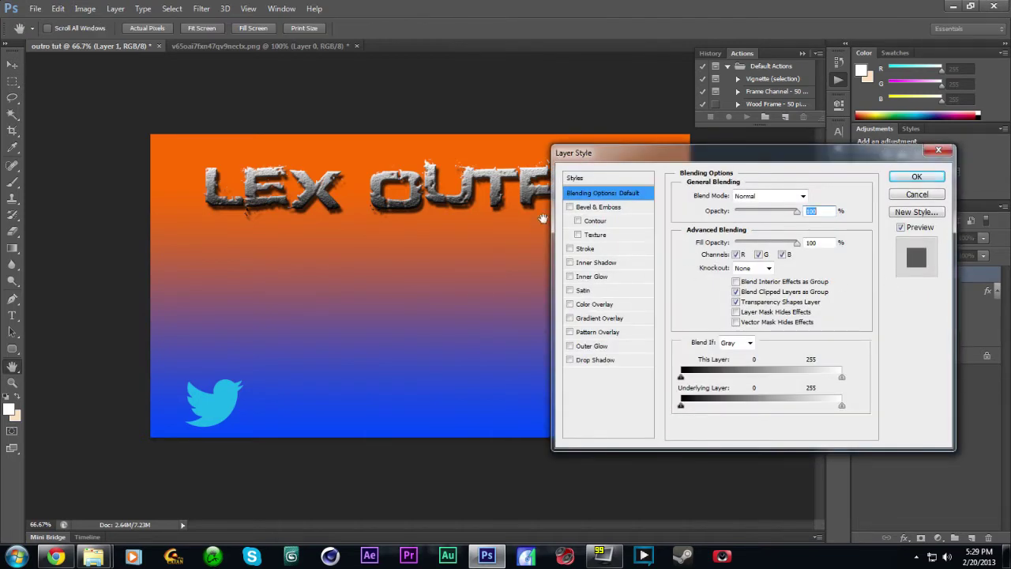
click(569, 207)
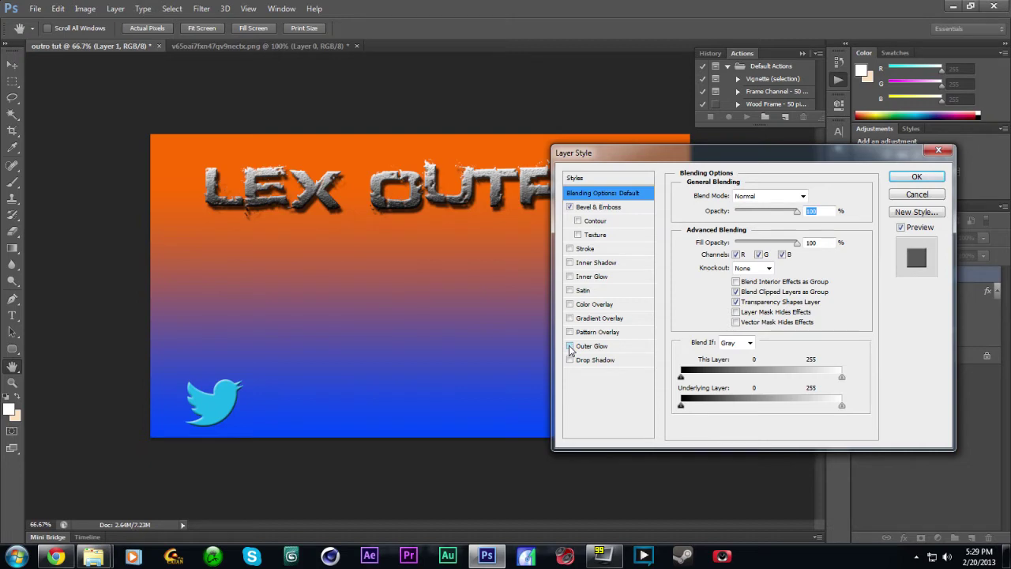
click(569, 359)
click(916, 176)
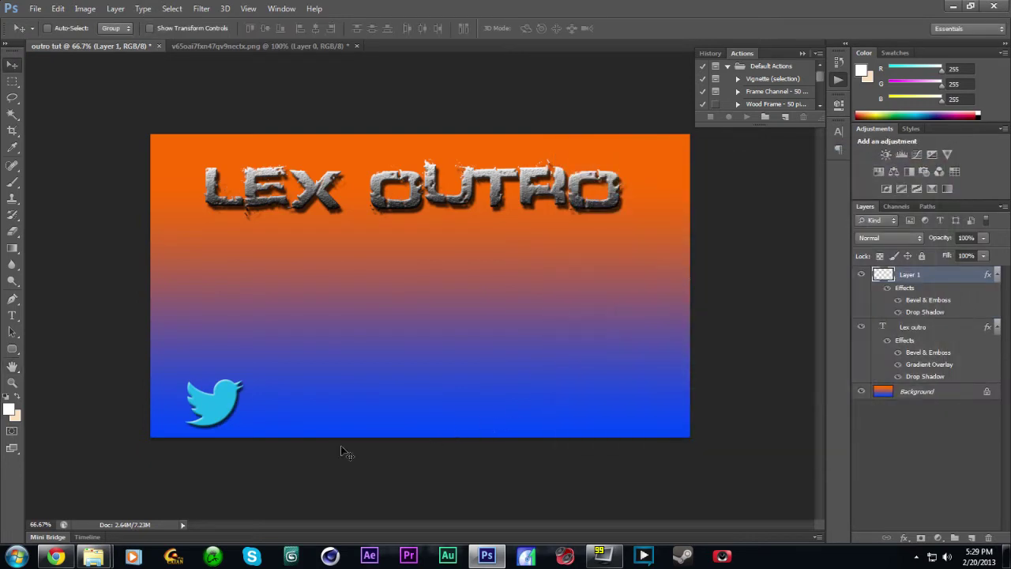
Step: Move the bird up so it sits beneath the word LEX
drag(210, 412, 189, 412)
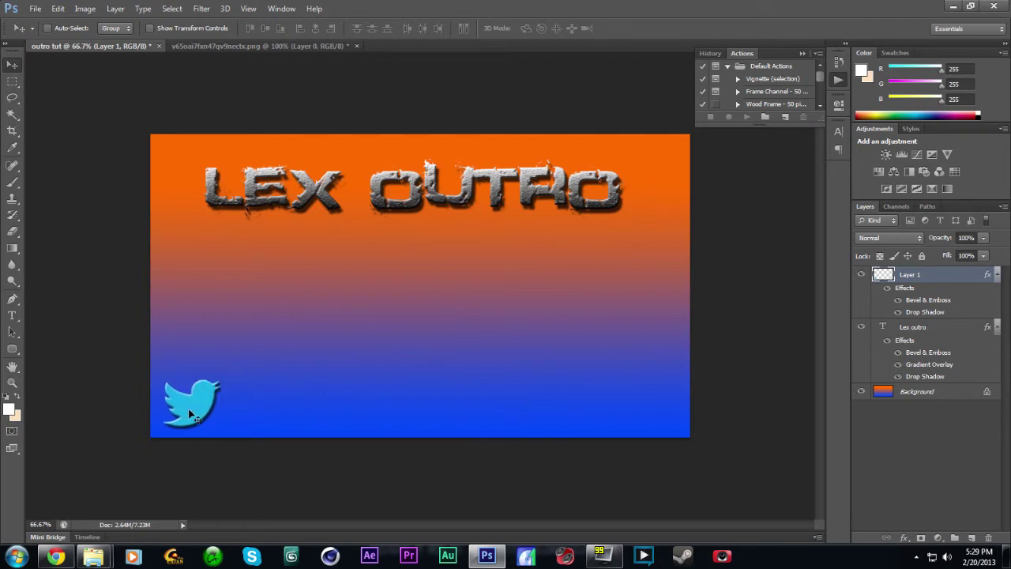
mouse_move(55, 555)
drag(203, 414, 202, 253)
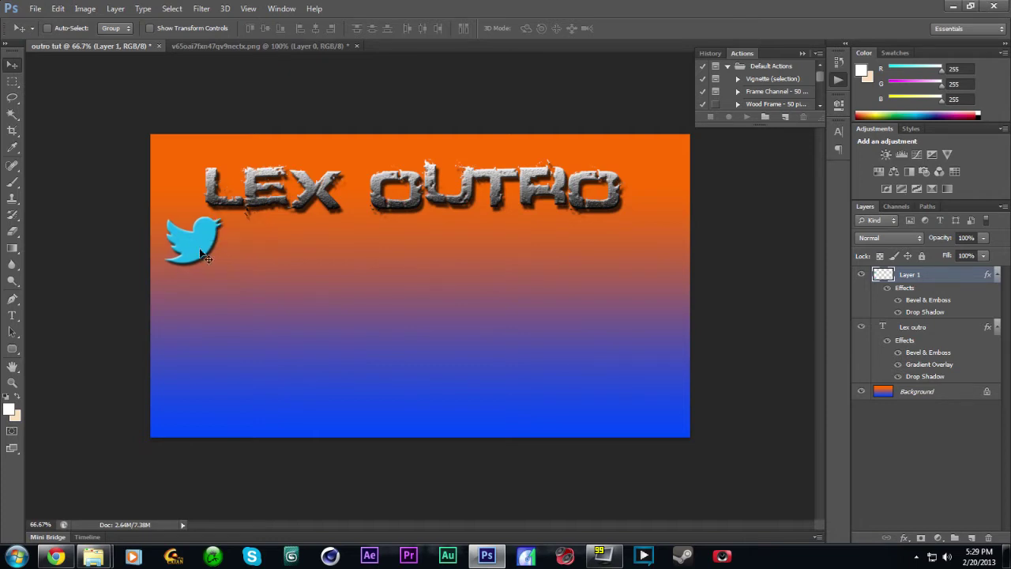
click(56, 556)
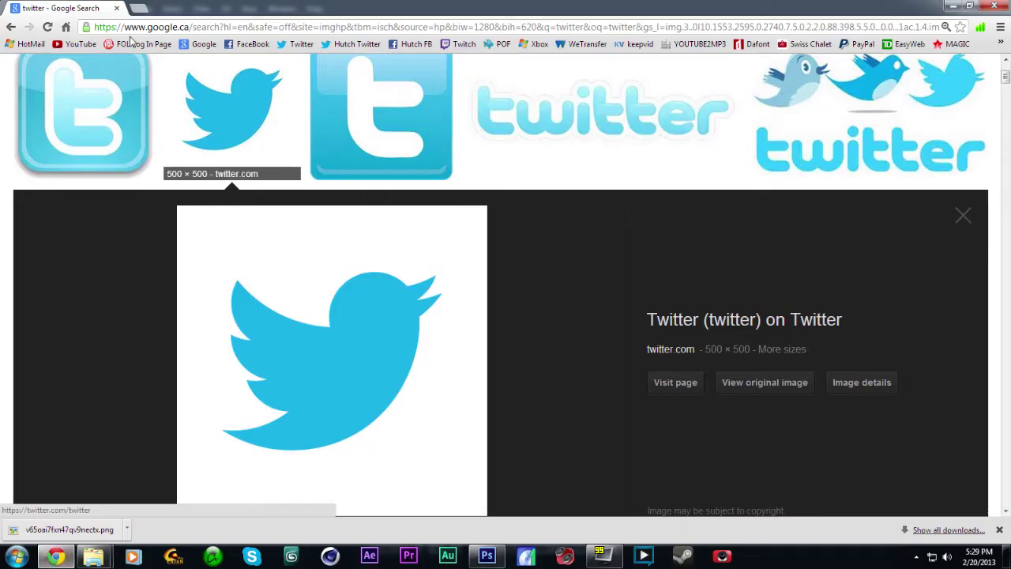
Step: Search Google Images for 'facebook logo' and browse the results
scroll(207, 139, up, 3)
double_click(176, 100)
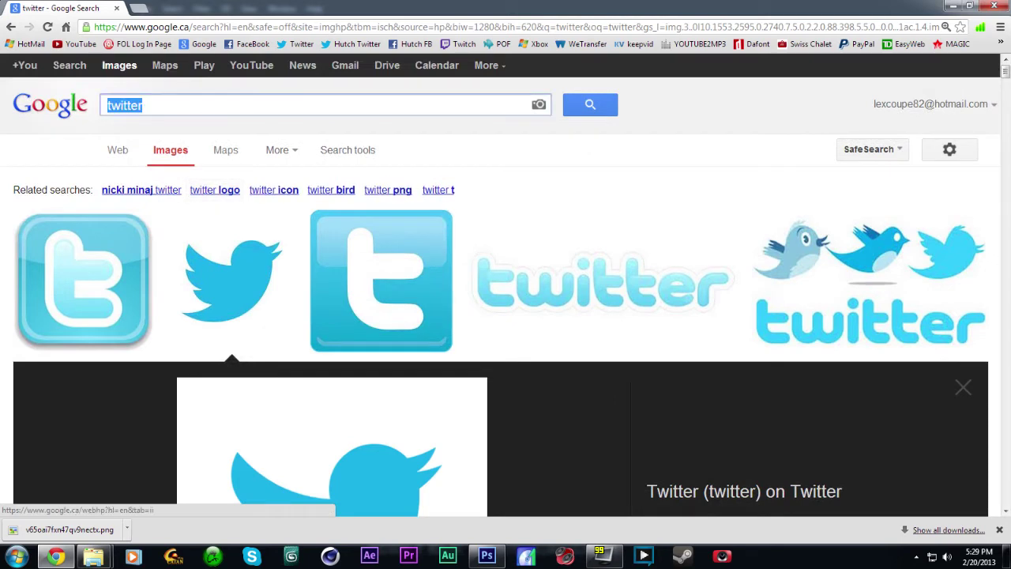
text(fac)
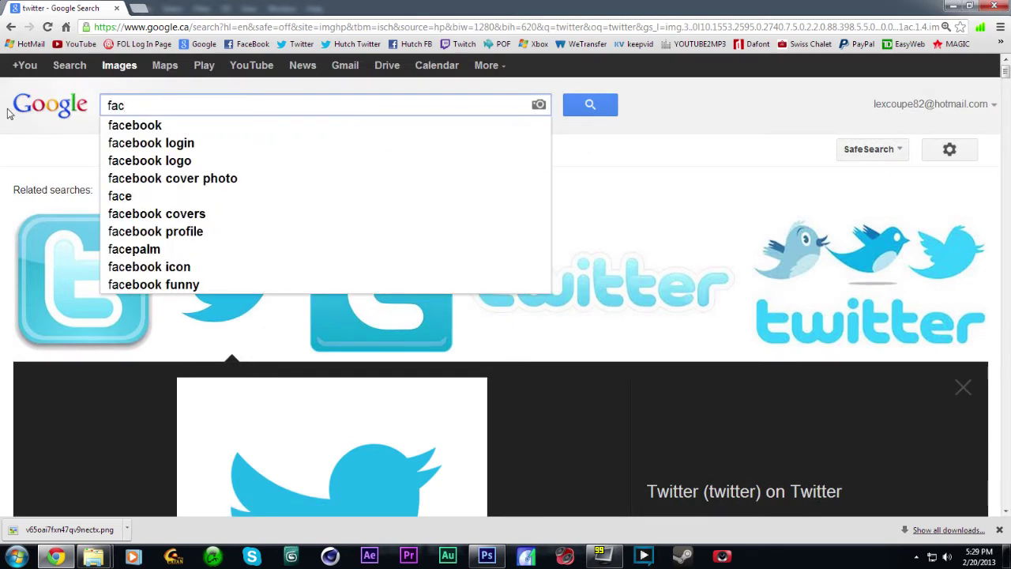
text(ebook)
key(Return)
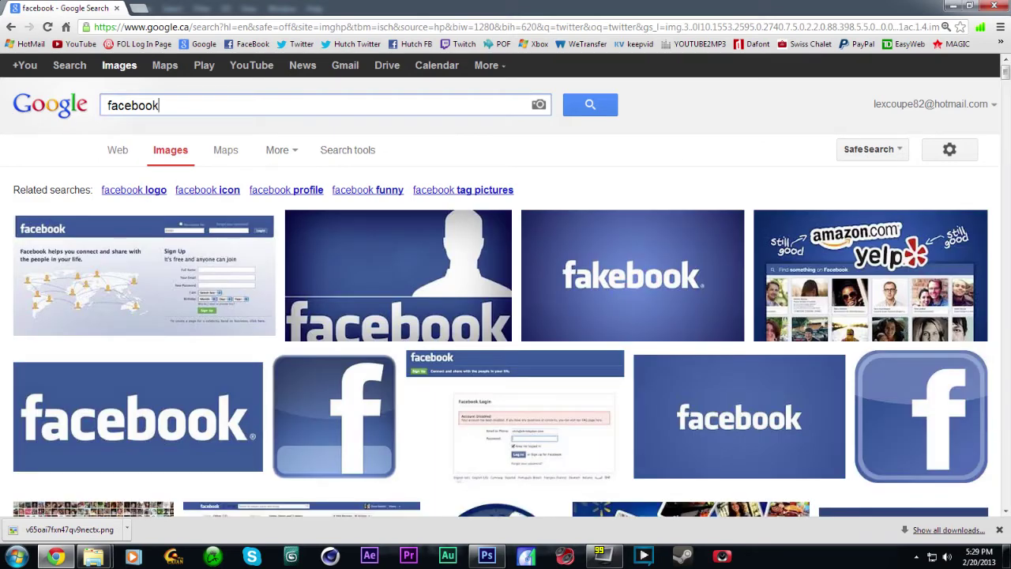
text(logo)
key(Return)
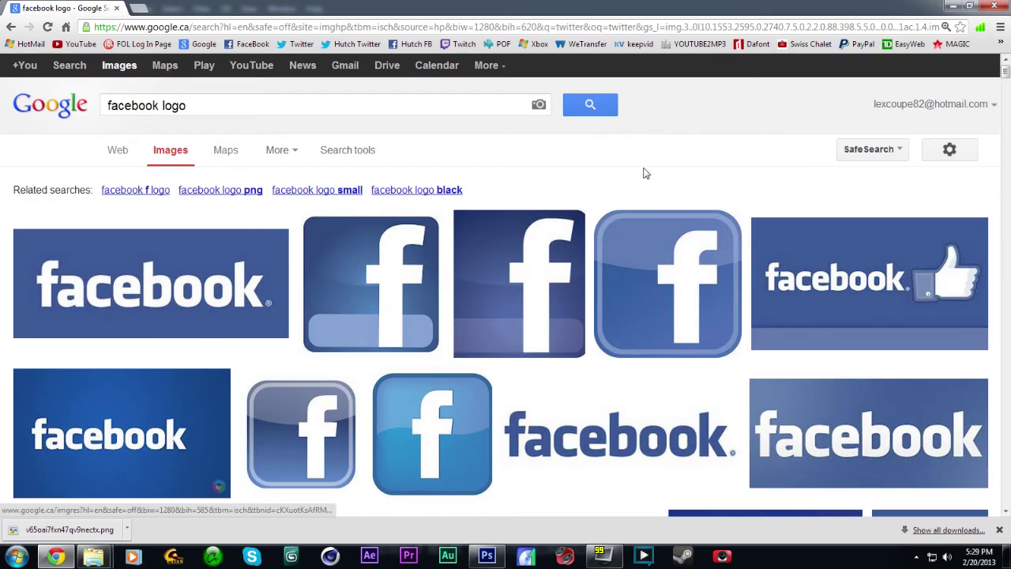
scroll(617, 173, down, 2)
scroll(612, 173, down, 3)
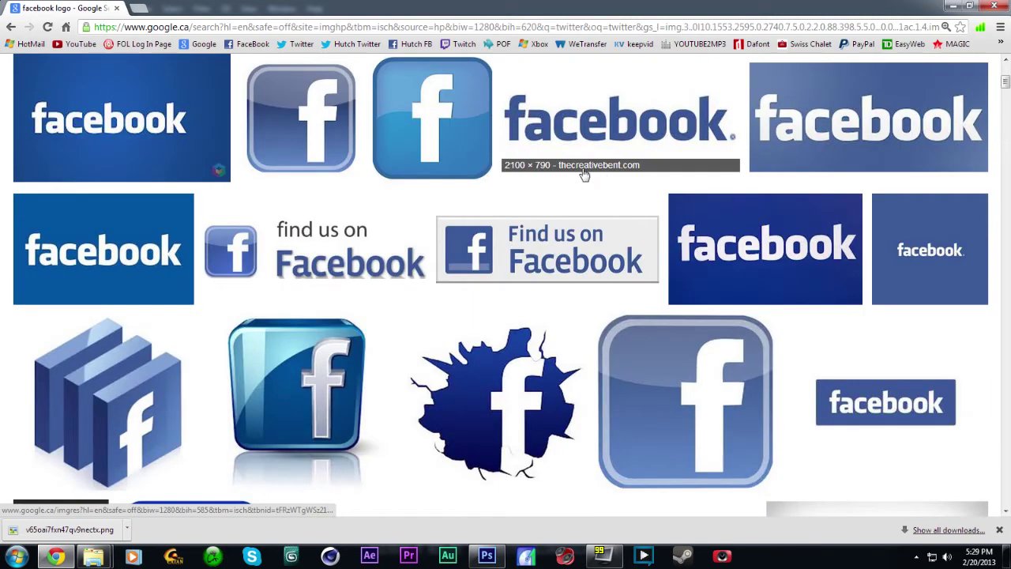
scroll(585, 173, down, 2)
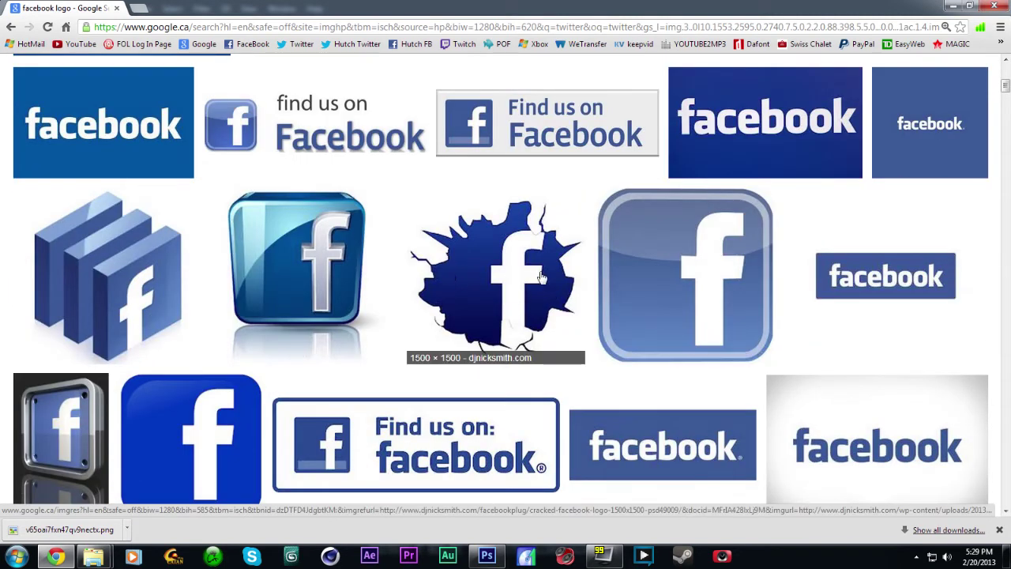
scroll(506, 255, down, 2)
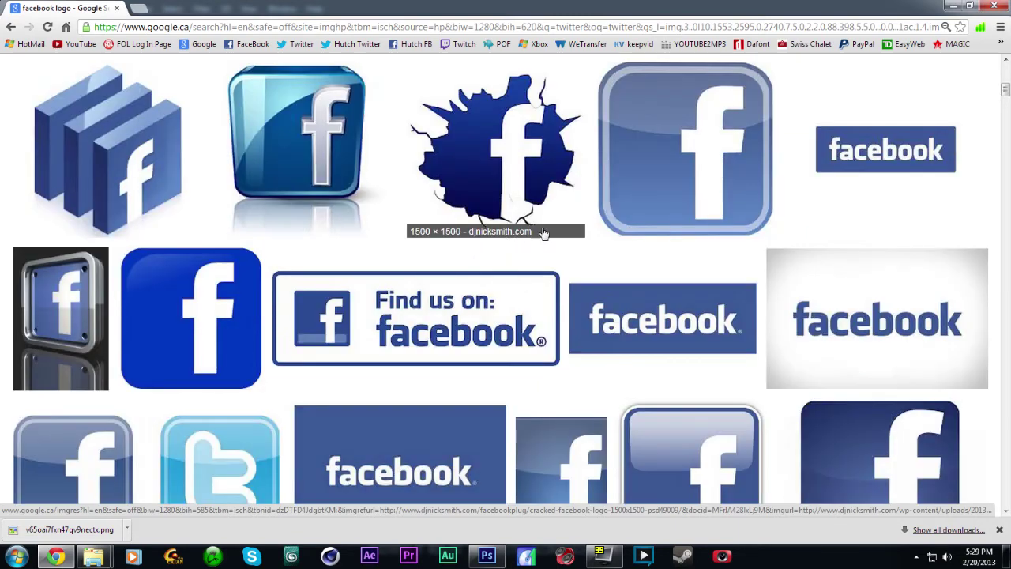
scroll(563, 229, down, 5)
scroll(549, 230, down, 3)
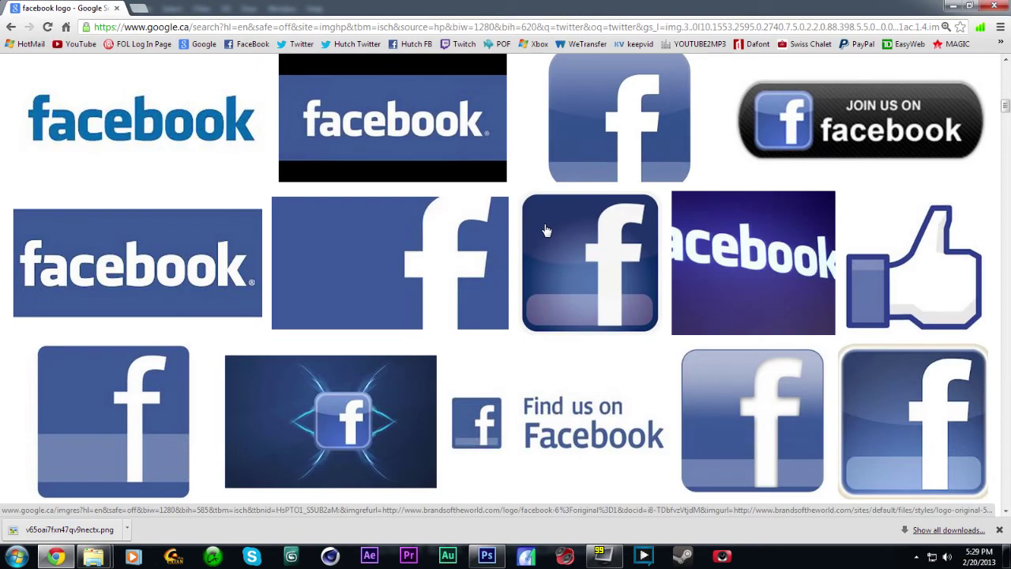
scroll(544, 230, up, 7)
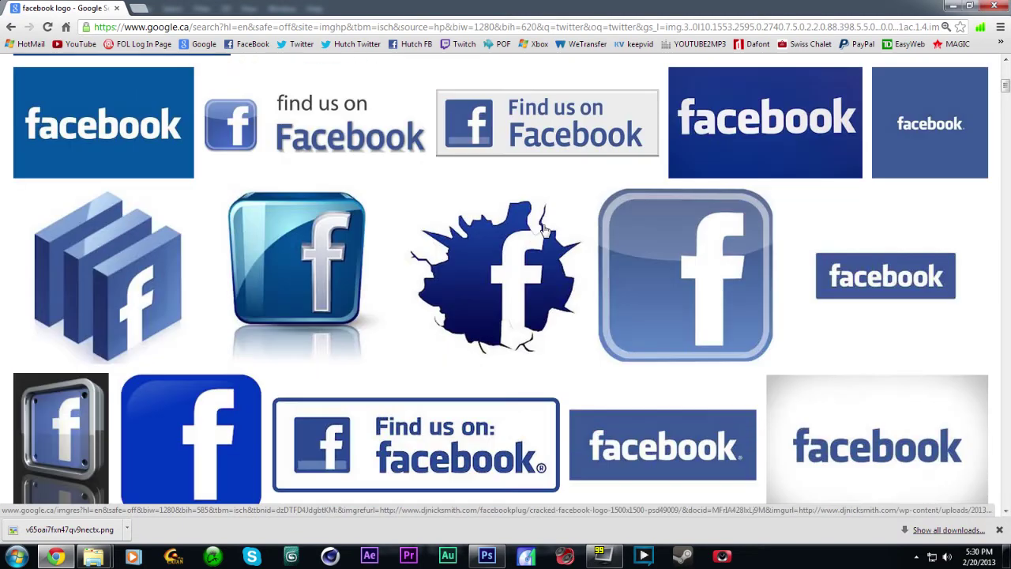
scroll(545, 231, up, 5)
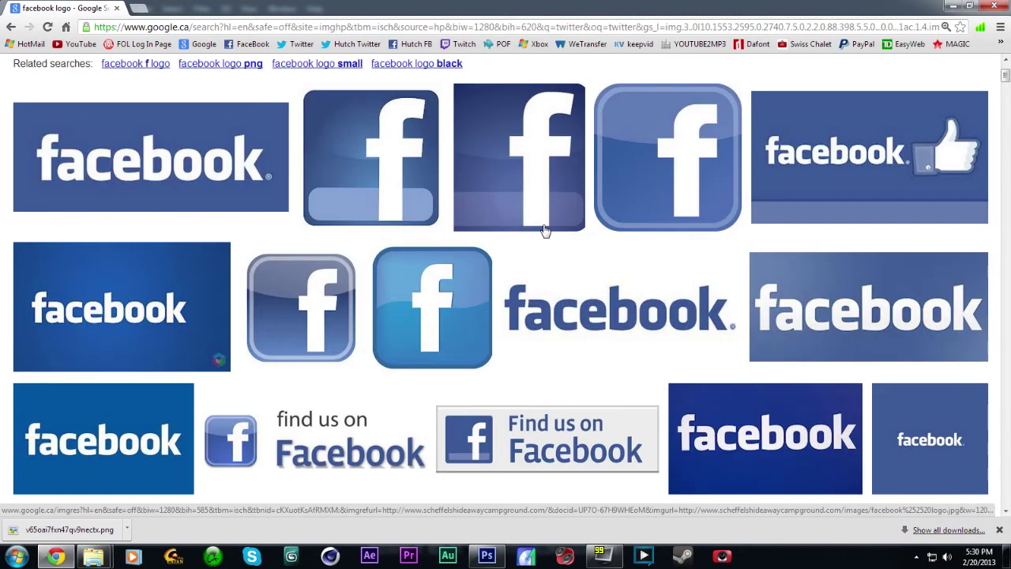
Step: Save the blue Facebook logo as facebook_logo.png in the Tutorial folder
click(437, 300)
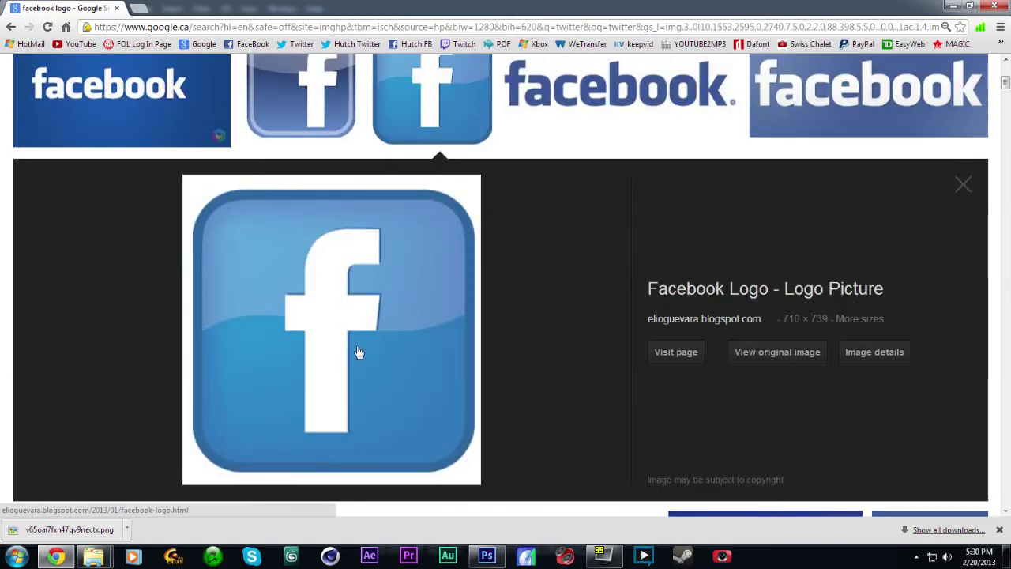
right_click(357, 349)
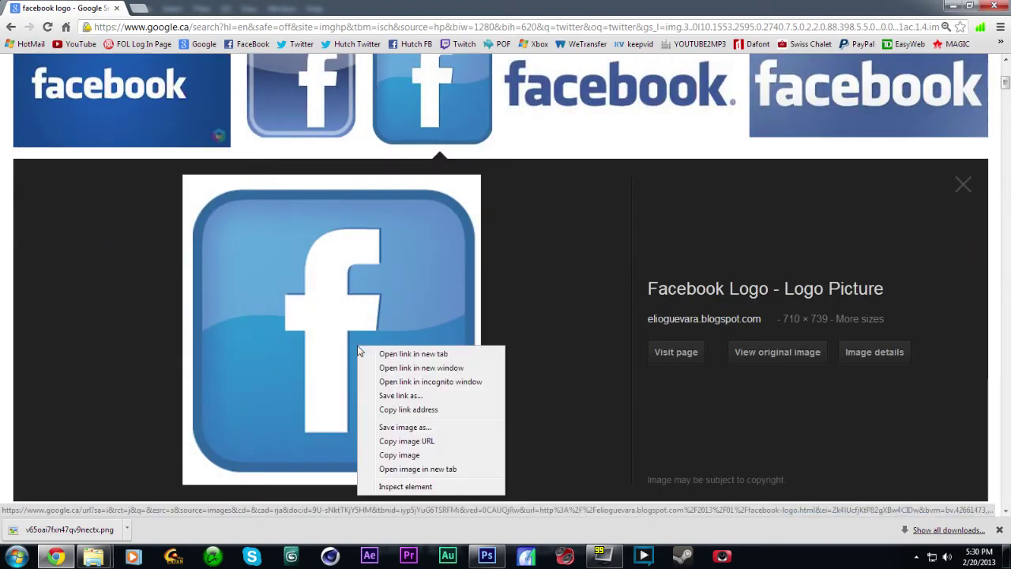
click(405, 427)
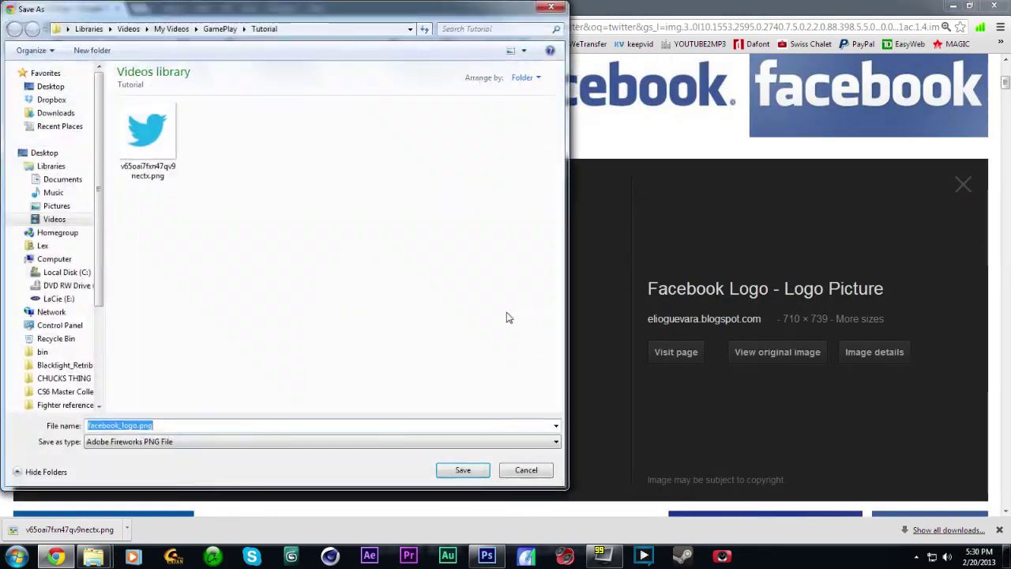
click(467, 471)
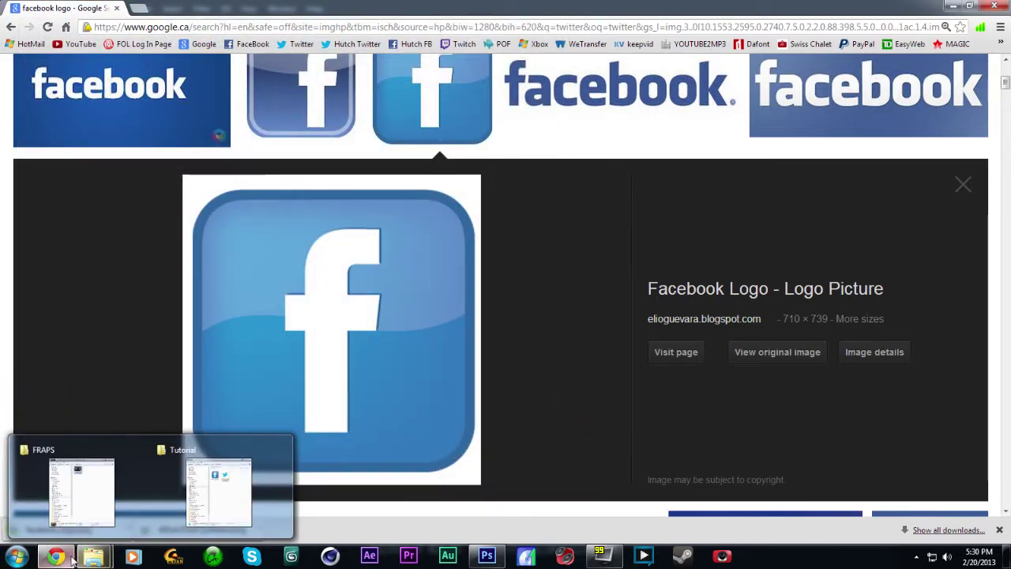
click(218, 490)
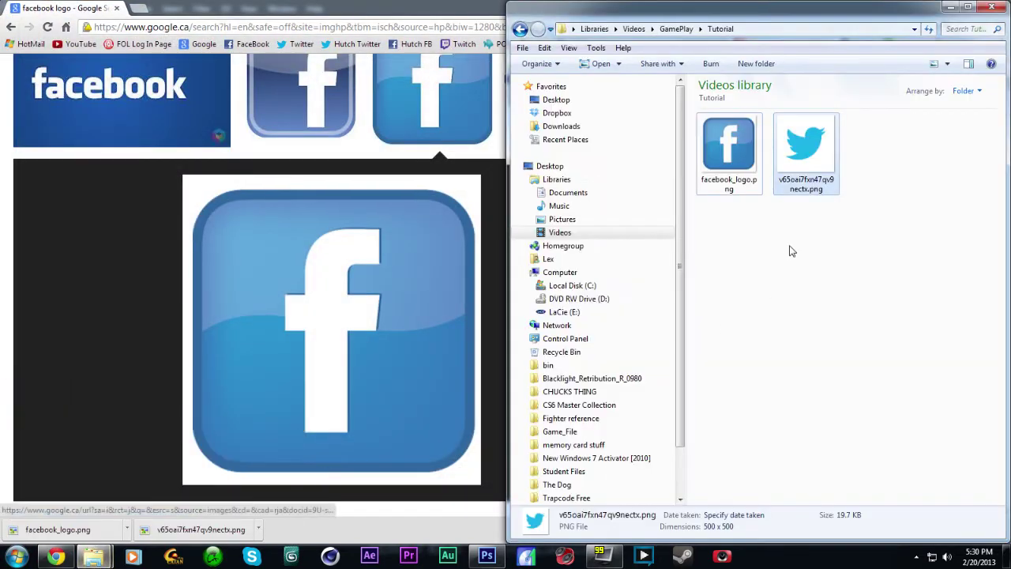
Step: Open facebook_logo.png from the Tutorial folder with Adobe Photoshop CS6
right_click(744, 156)
mouse_move(780, 315)
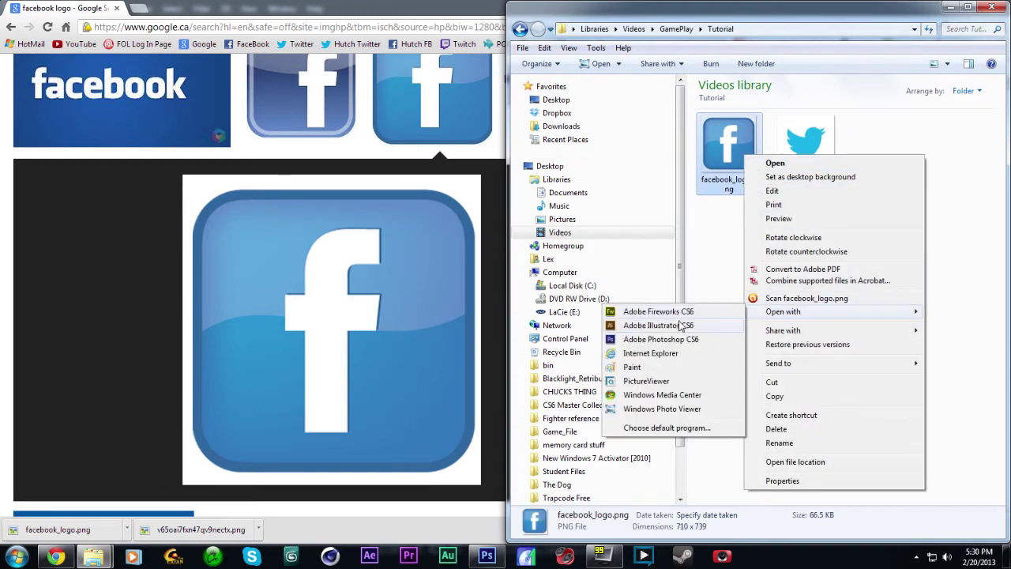
click(657, 339)
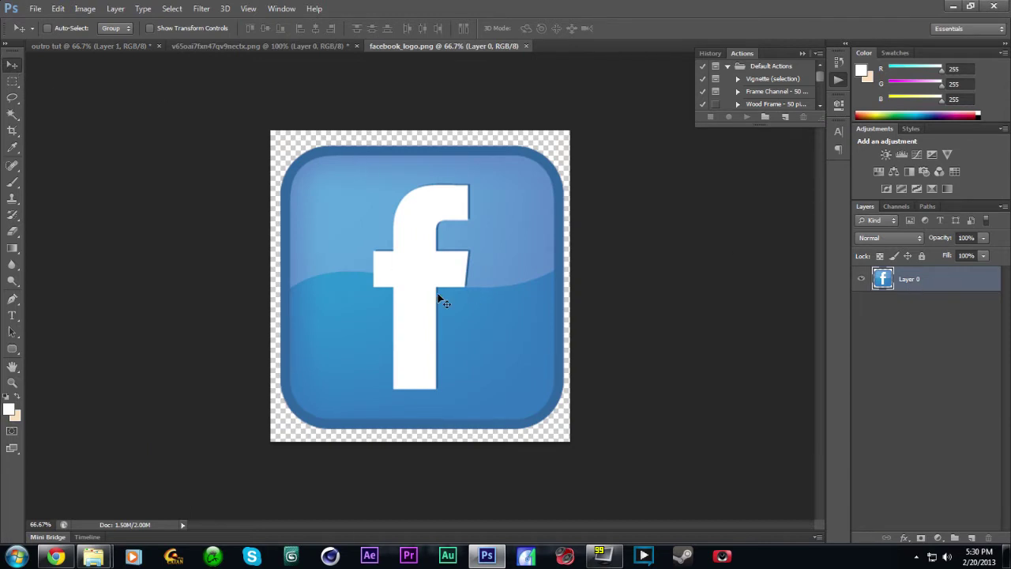
Step: Drag the Facebook logo into outro tut and scale it to about 17.7% beside the bird
drag(440, 299, 474, 302)
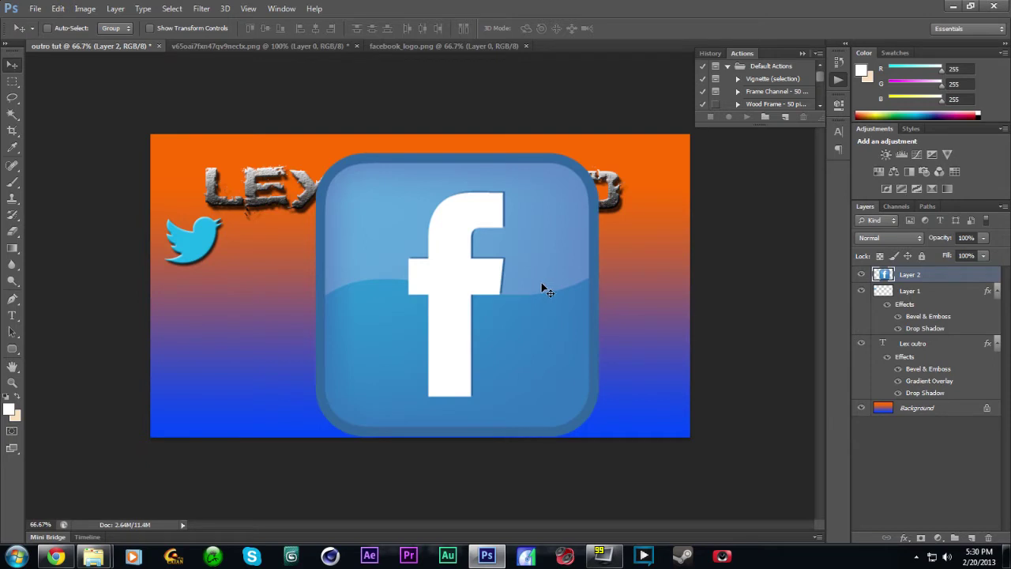
key(ctrl+t)
drag(601, 152, 274, 240)
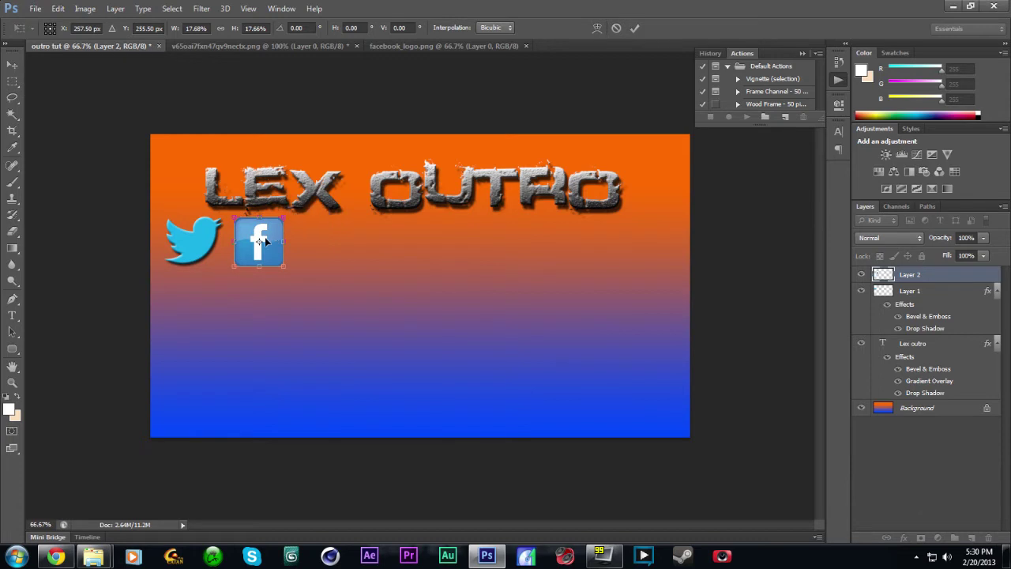
key(Return)
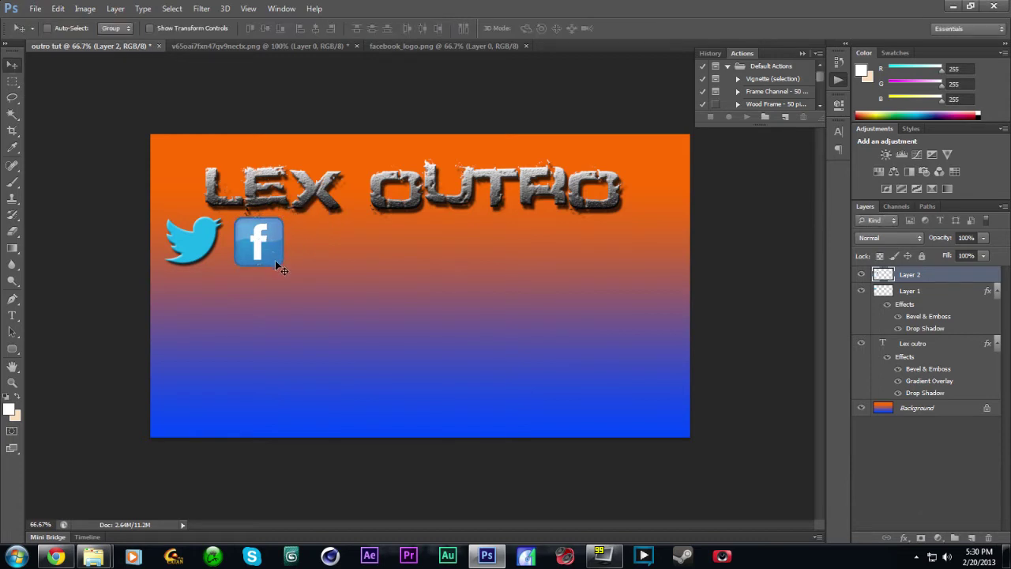
double_click(970, 281)
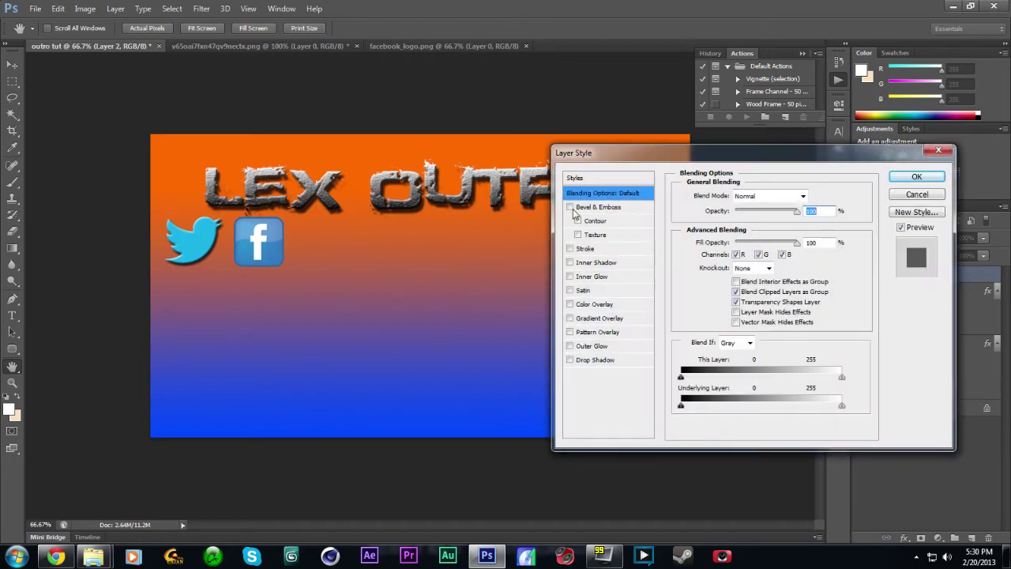
Step: Apply Bevel & Emboss with Contour and a Drop Shadow to the Facebook logo layer
click(570, 207)
click(578, 220)
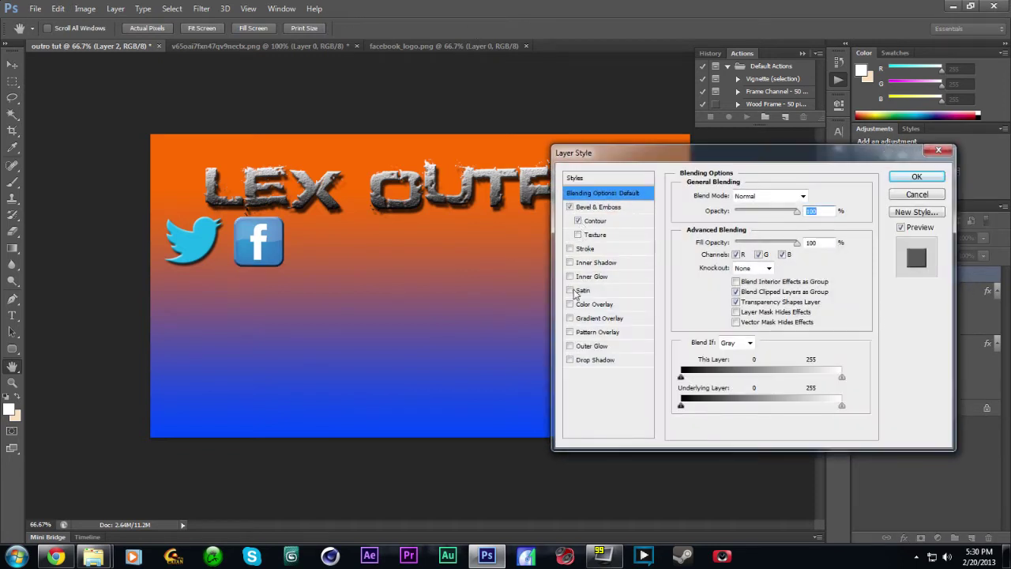
click(570, 360)
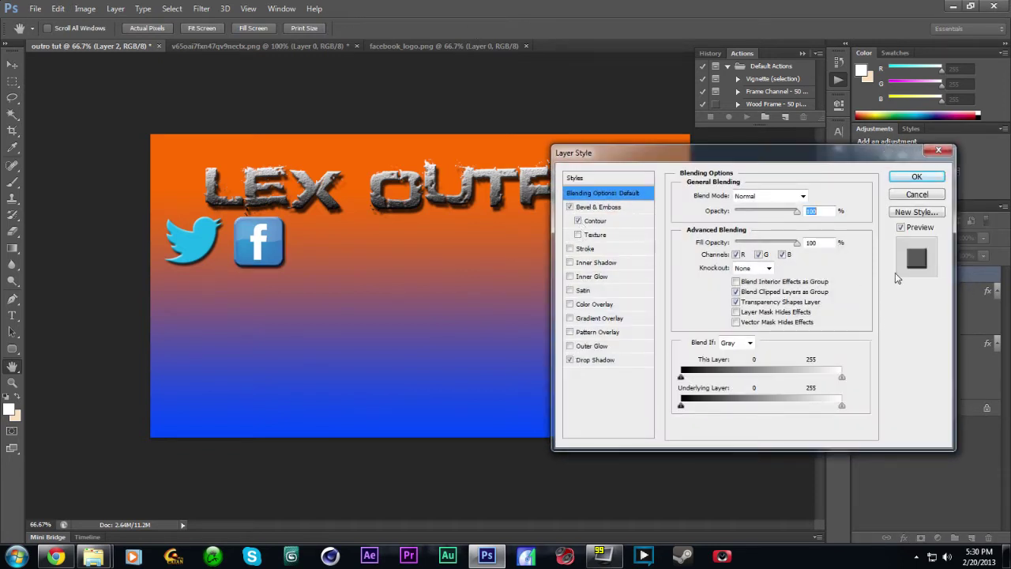
click(916, 176)
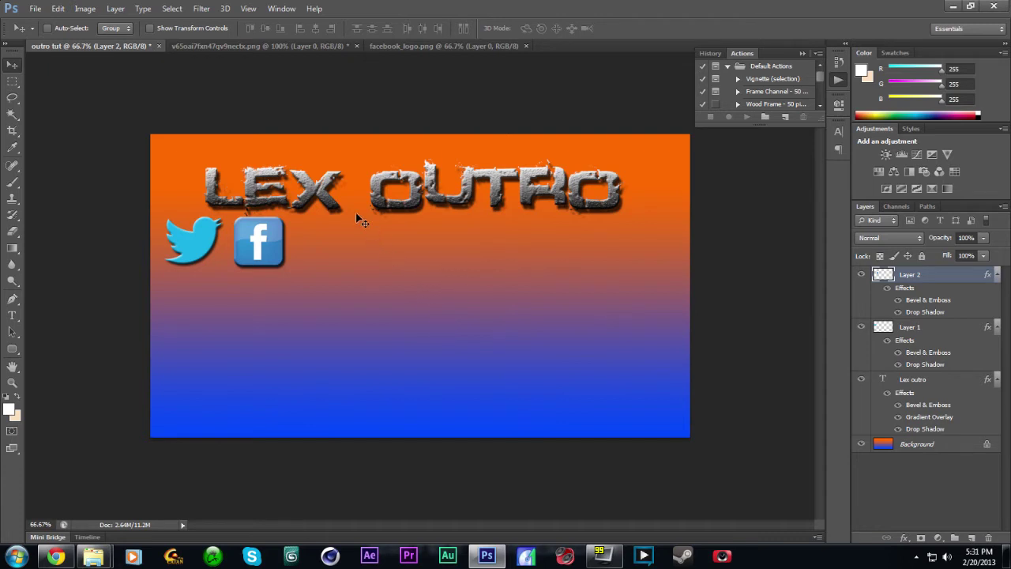
click(12, 82)
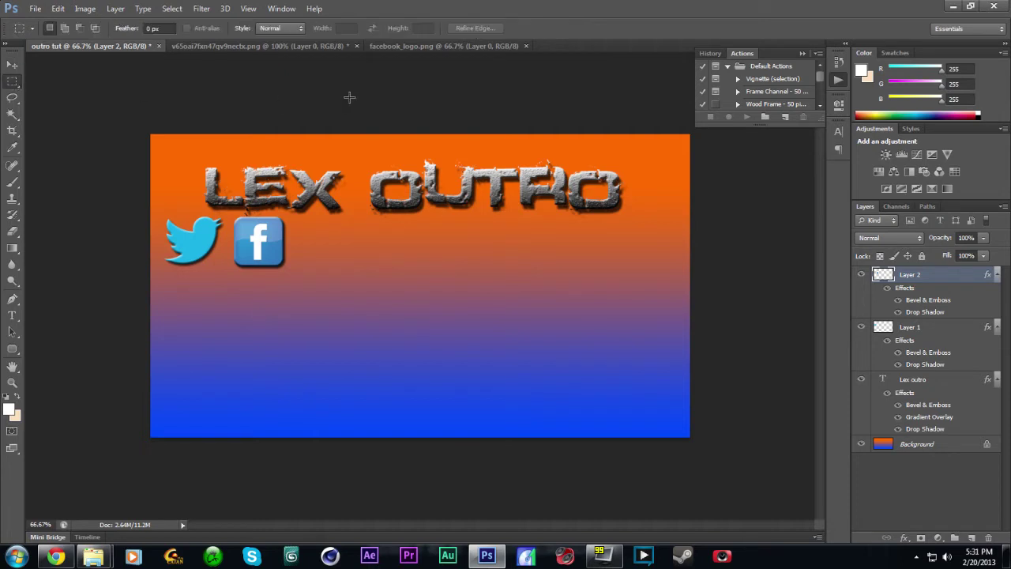
Step: Draw a Fixed Ratio 16:9 rectangular selection below the Twitter and Facebook icons
click(301, 28)
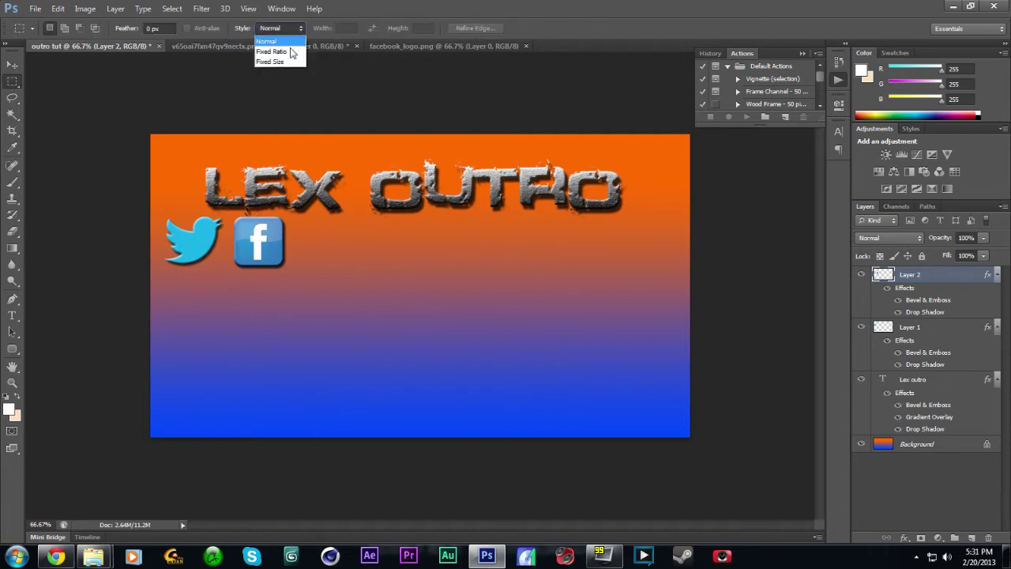
click(287, 46)
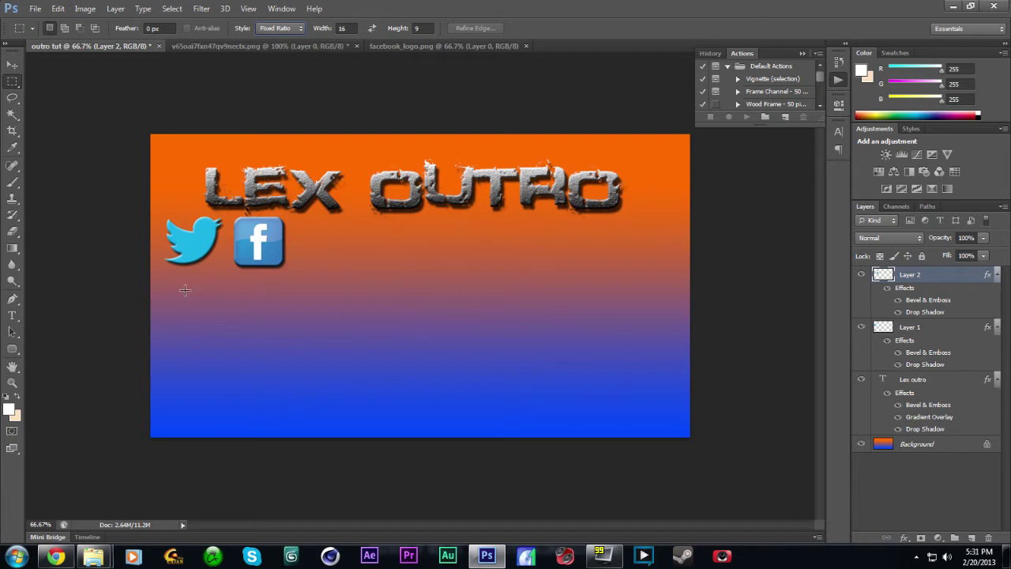
drag(184, 282, 513, 401)
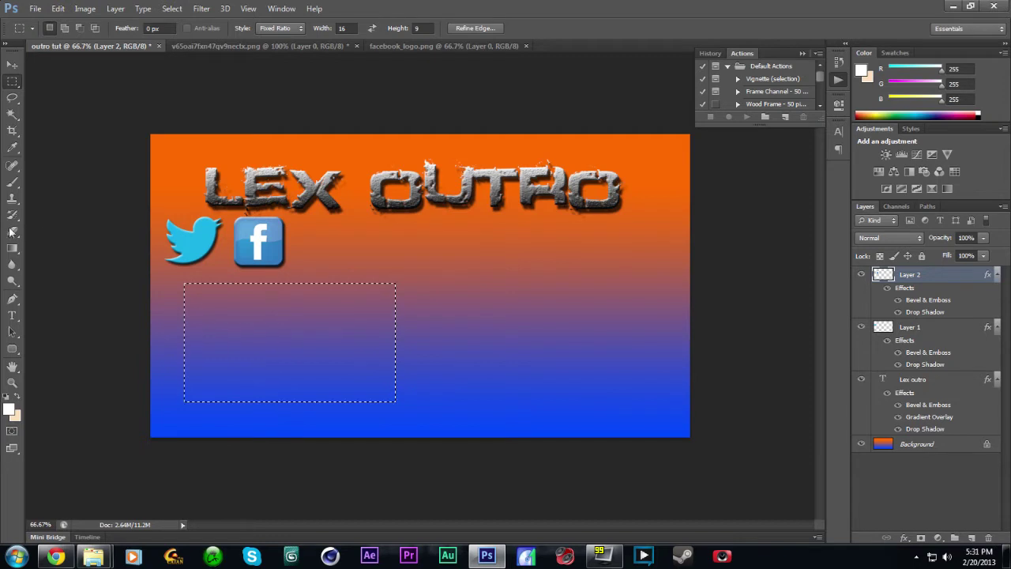
click(10, 406)
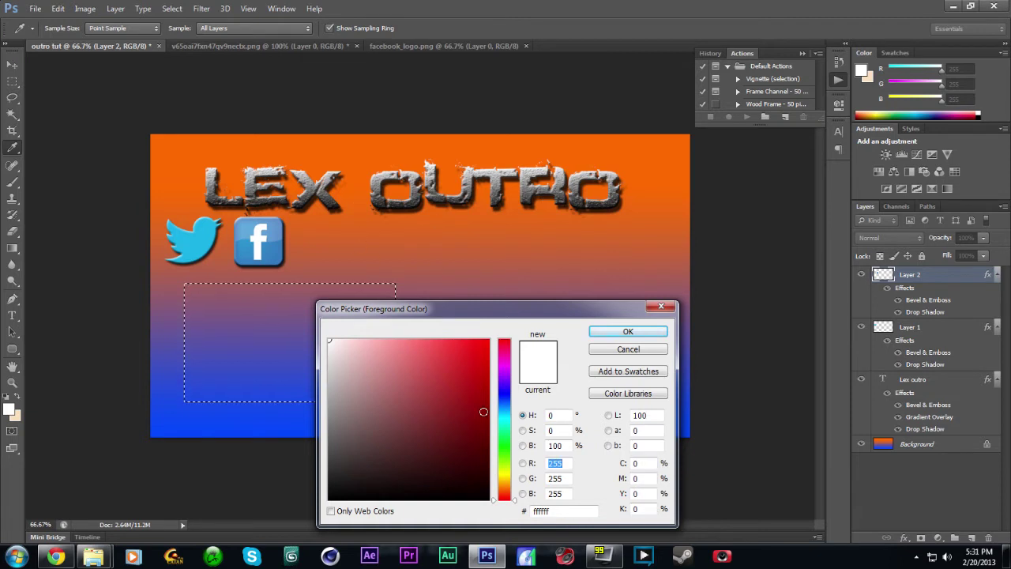
Step: Set the foreground colour to a bright saturated green (0ad600)
click(506, 447)
click(489, 340)
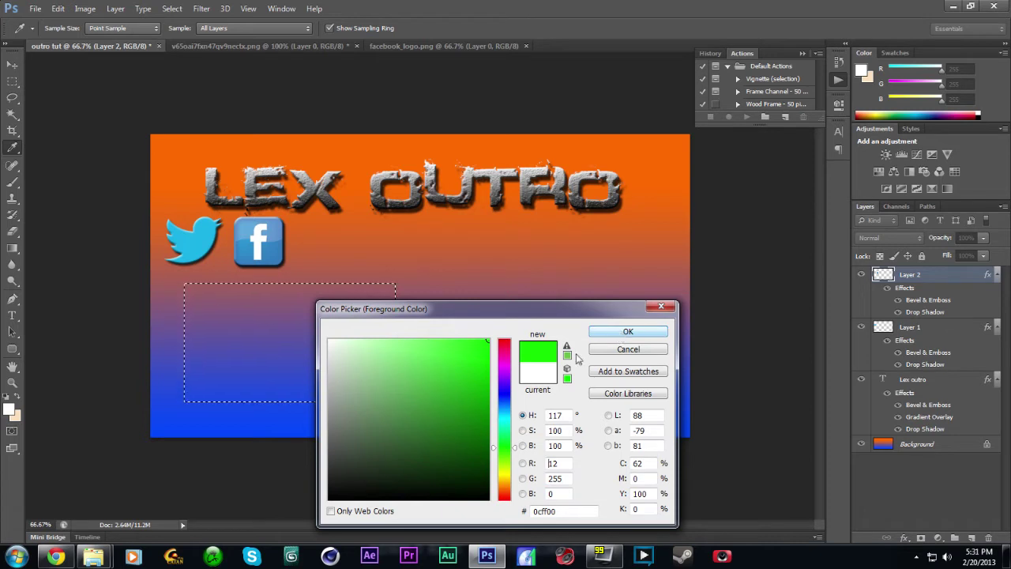
drag(486, 384, 496, 364)
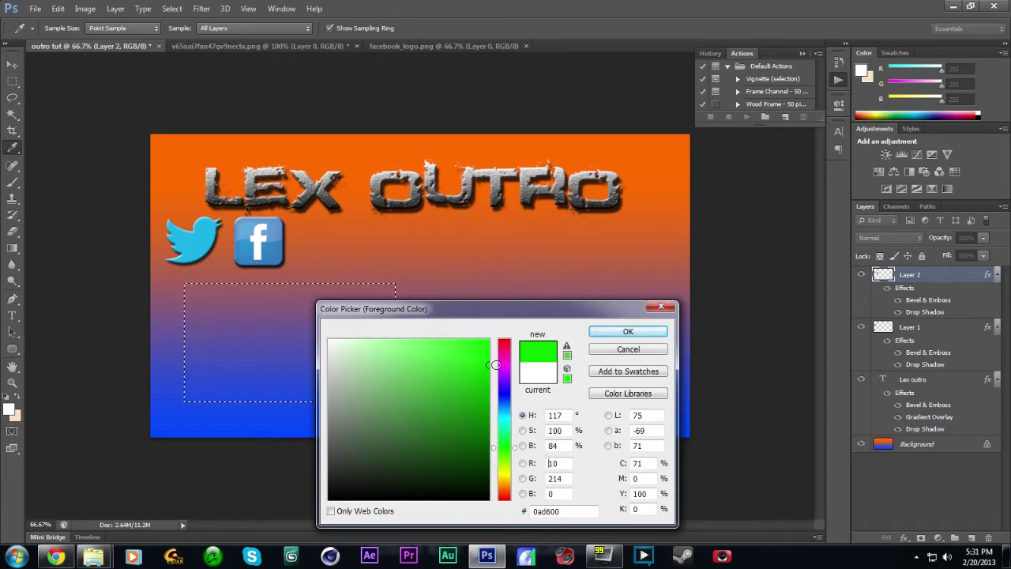
click(624, 331)
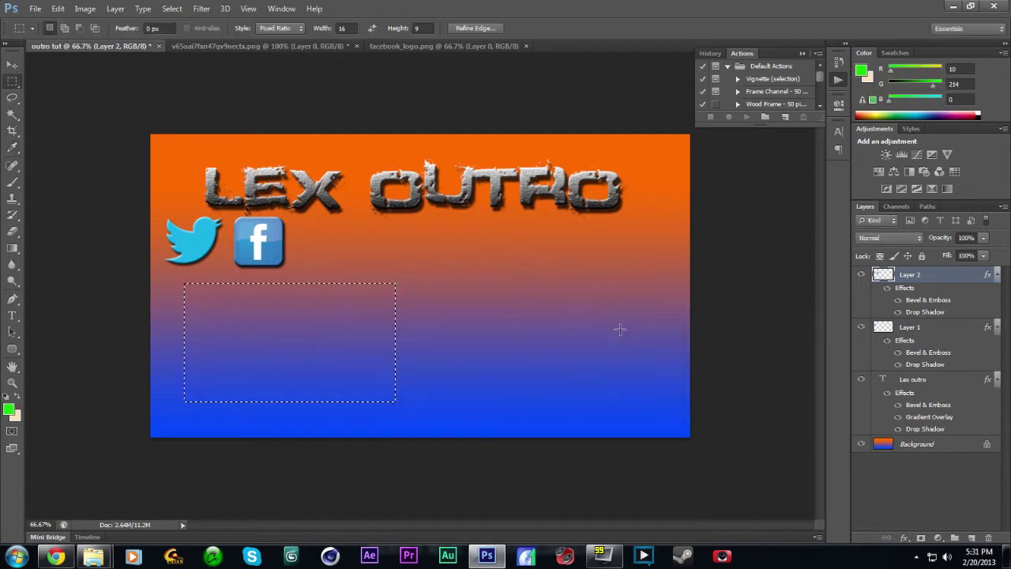
Step: Fill the 16:9 selection with the green and deselect it
click(10, 250)
click(61, 261)
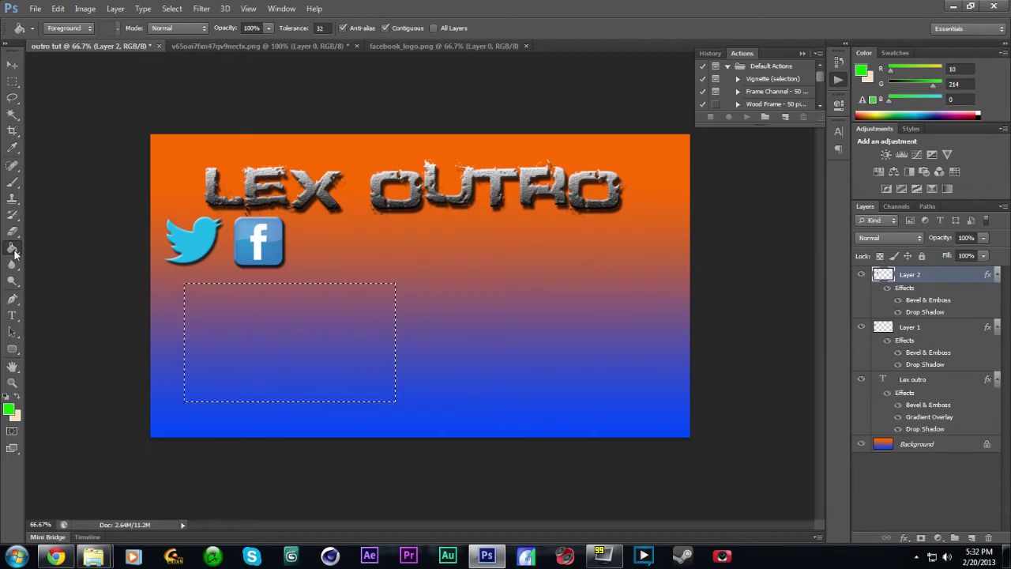
key(alt+BackSpace)
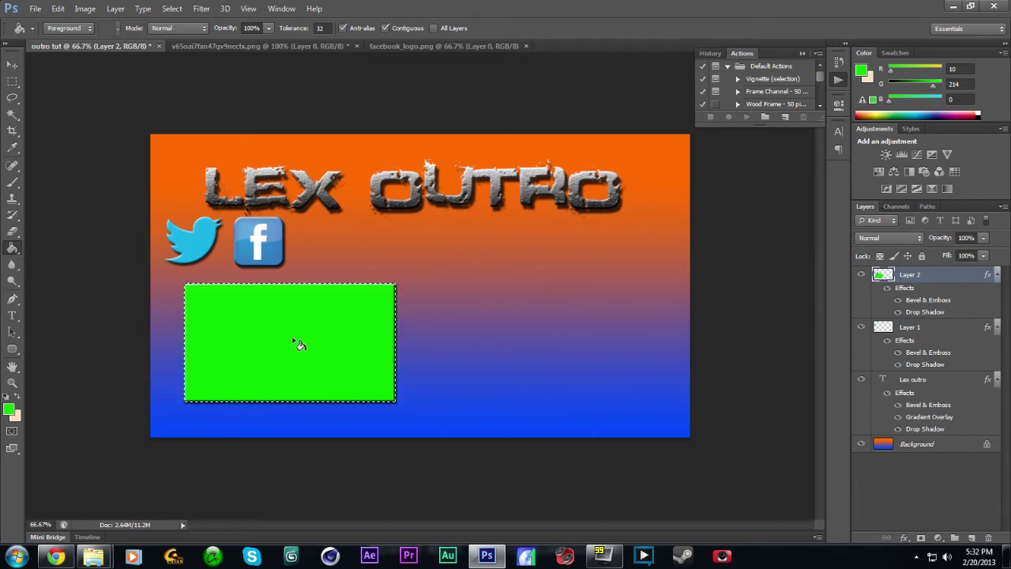
key(ctrl+d)
double_click(961, 277)
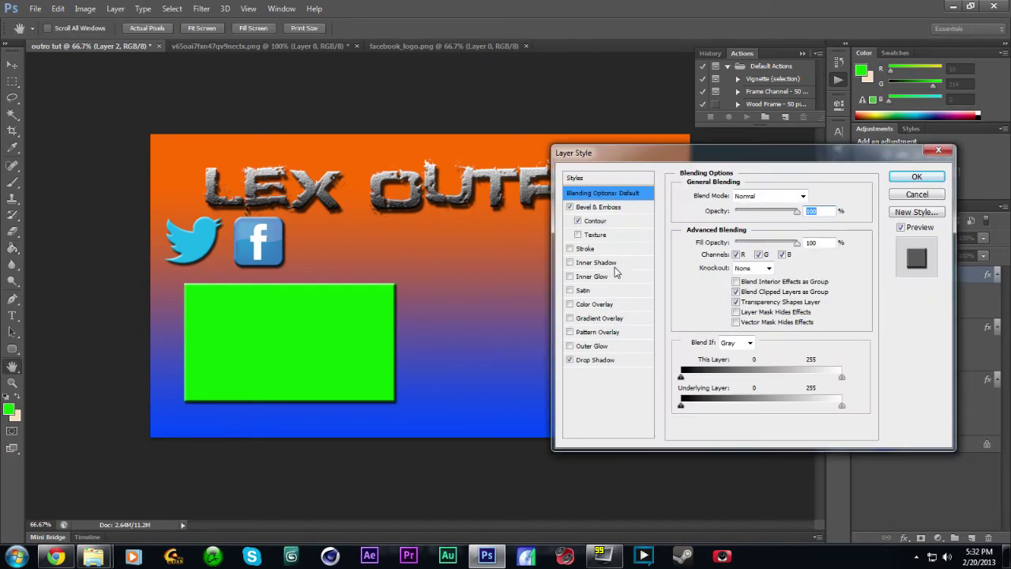
Step: Add a black Stroke, drop Bevel & Emboss, and increase the green box's Drop Shadow distance
click(569, 248)
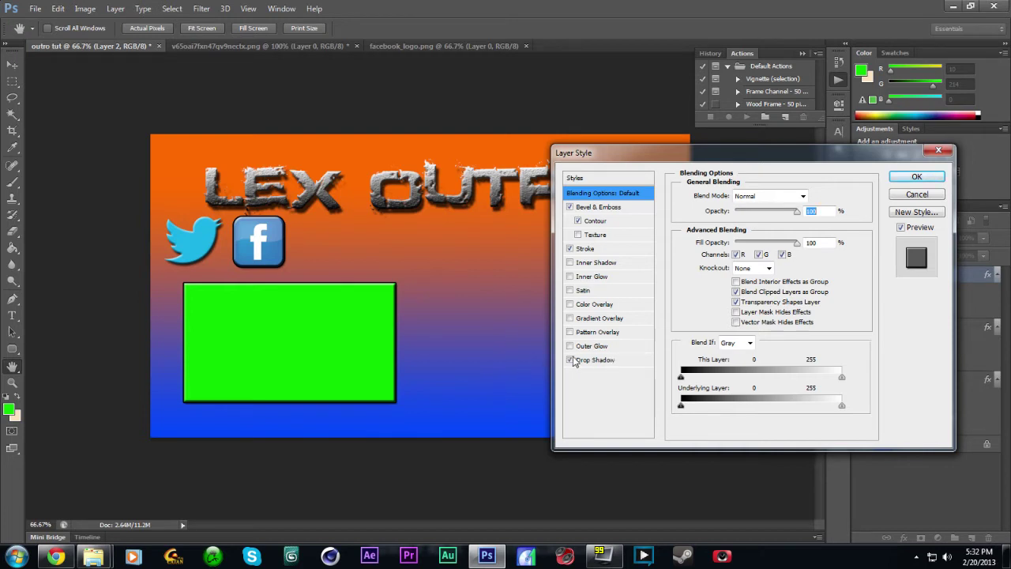
click(569, 207)
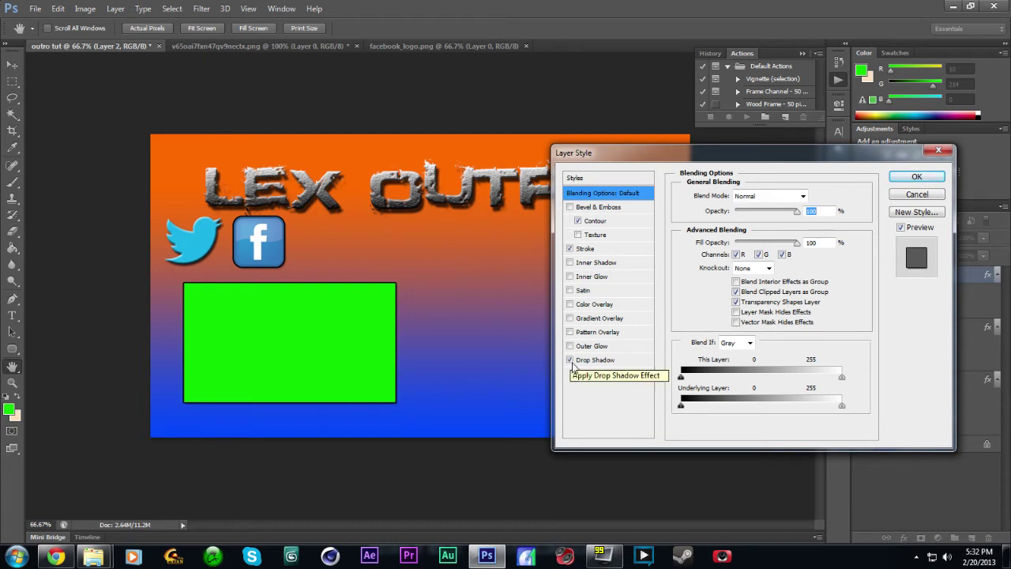
click(593, 360)
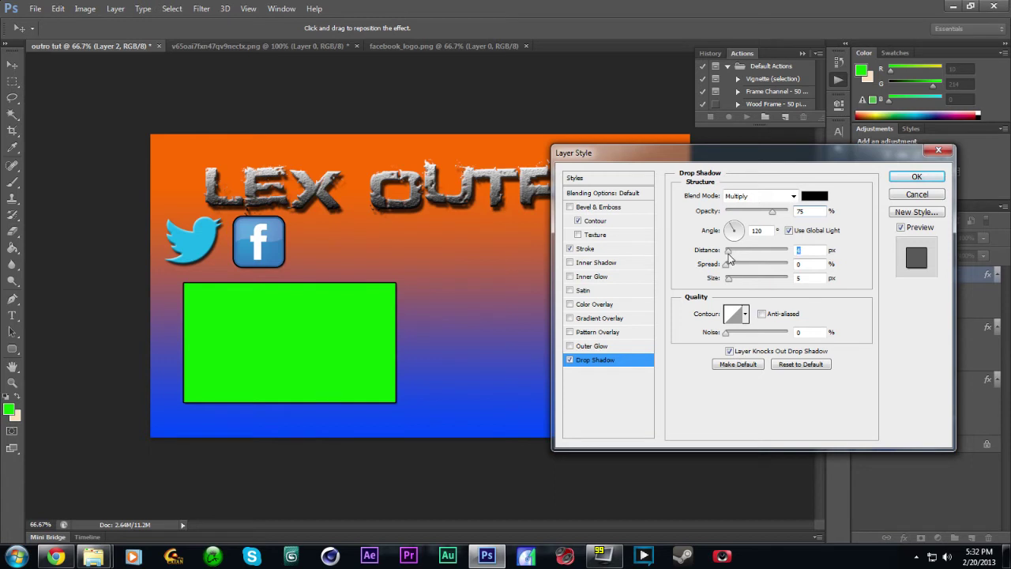
drag(728, 252, 731, 251)
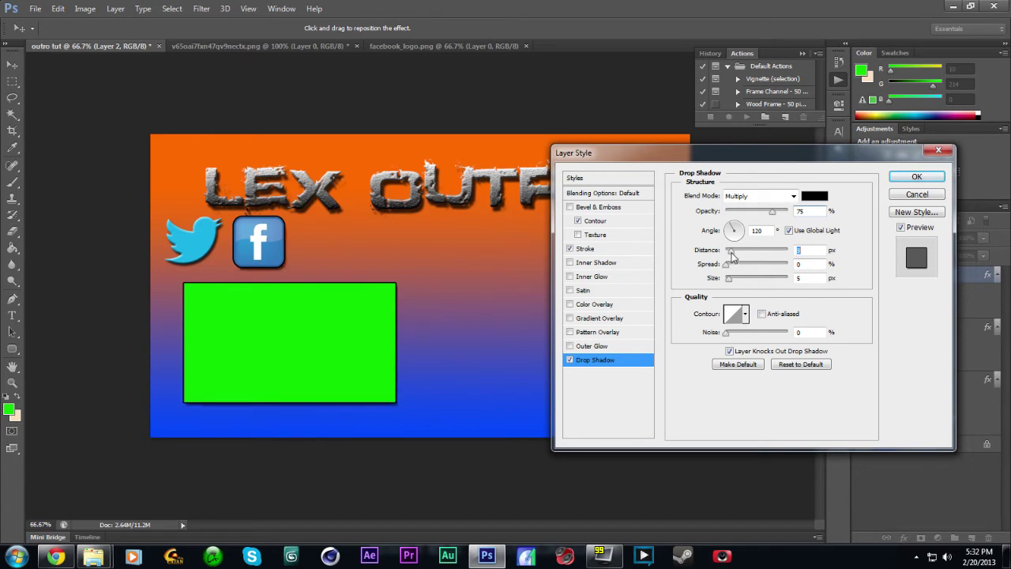
drag(732, 255, 727, 258)
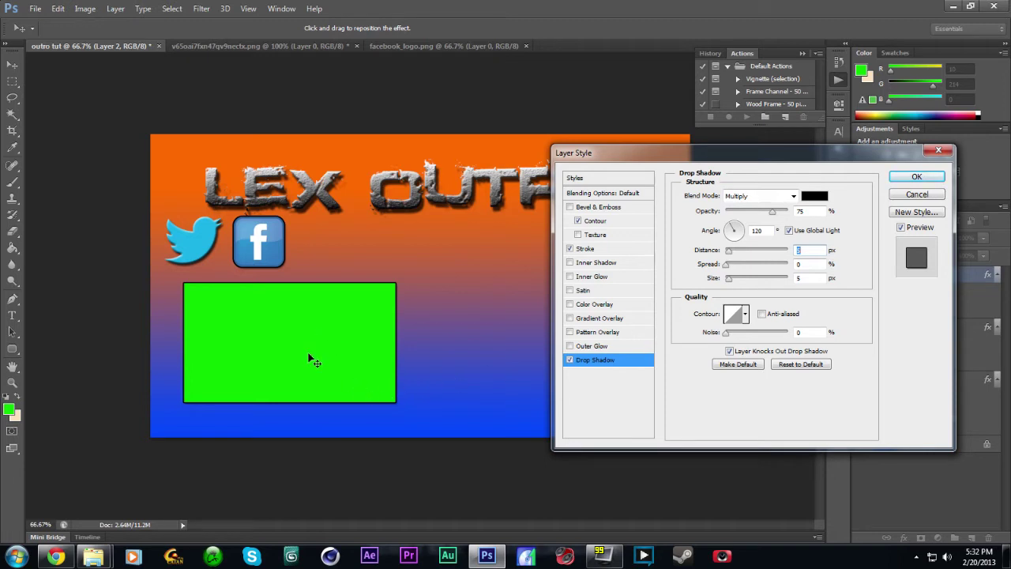
click(913, 179)
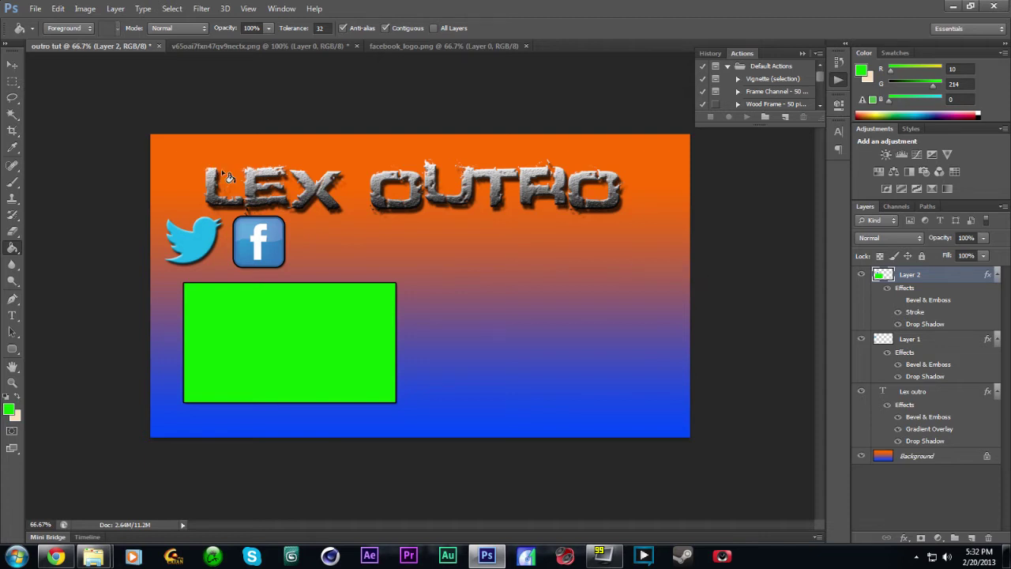
Step: Duplicate the green box's Layer 2 as Layer 2 copy and marquee-select areas around the box
right_click(948, 273)
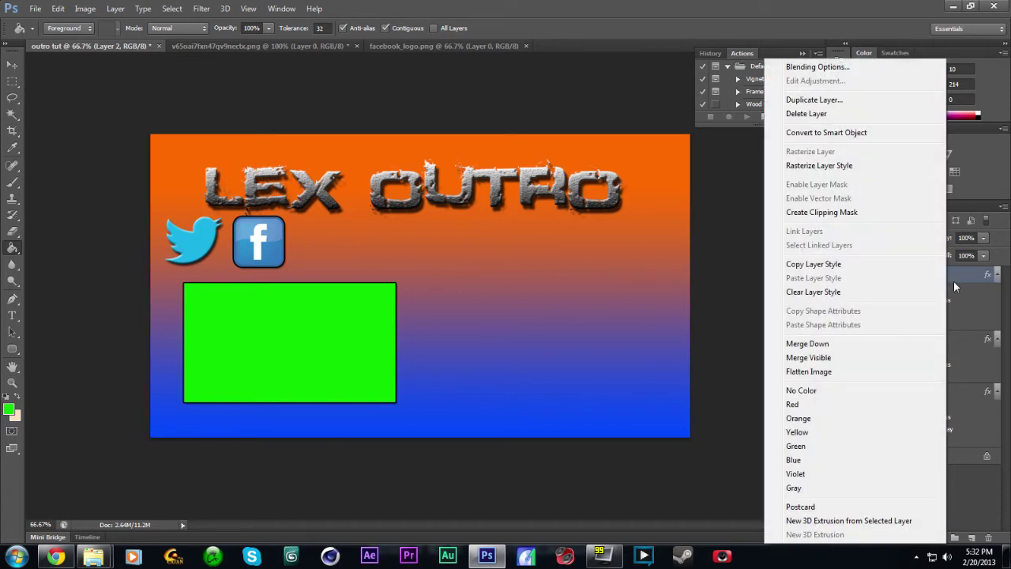
click(884, 101)
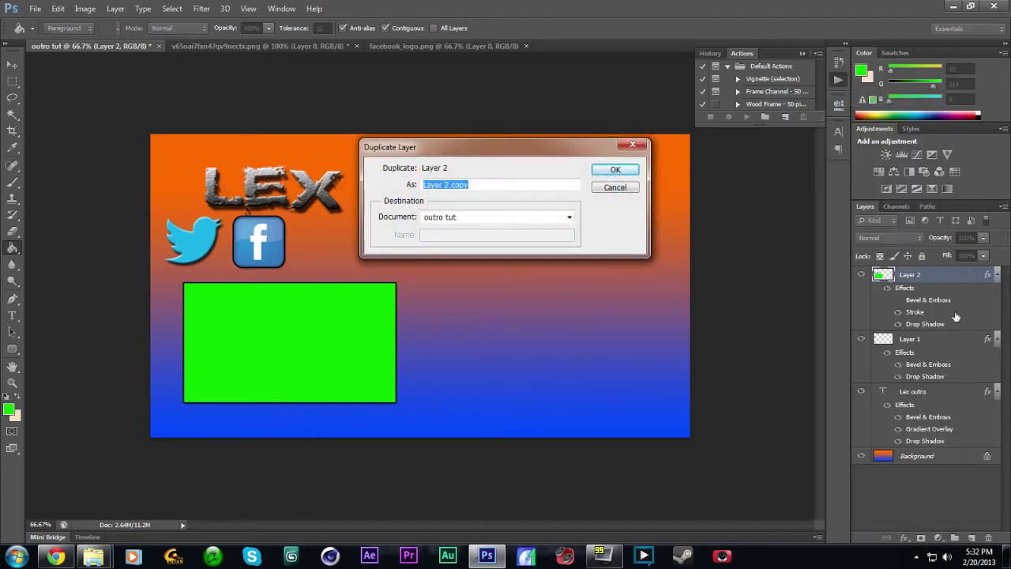
click(615, 169)
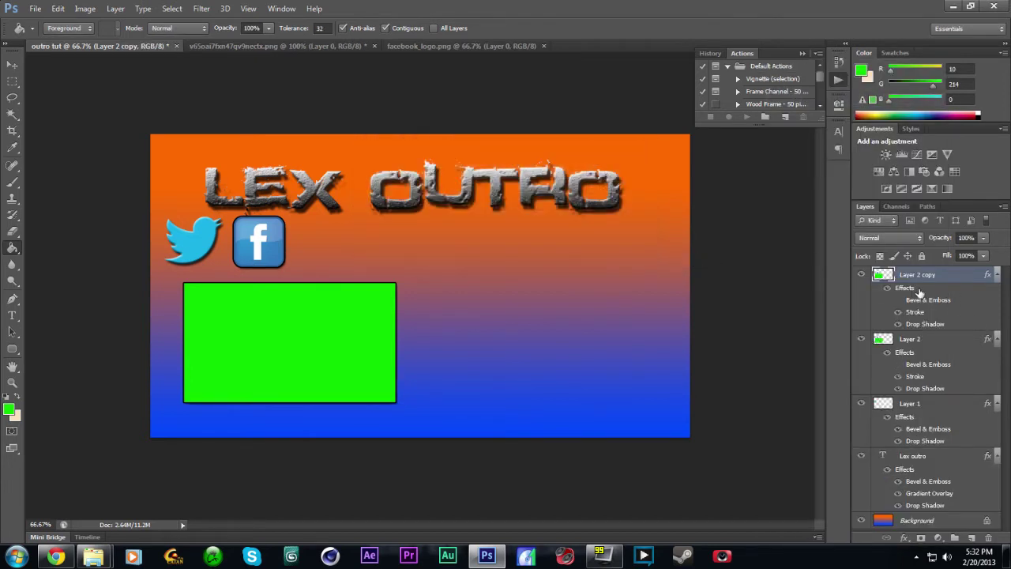
click(927, 348)
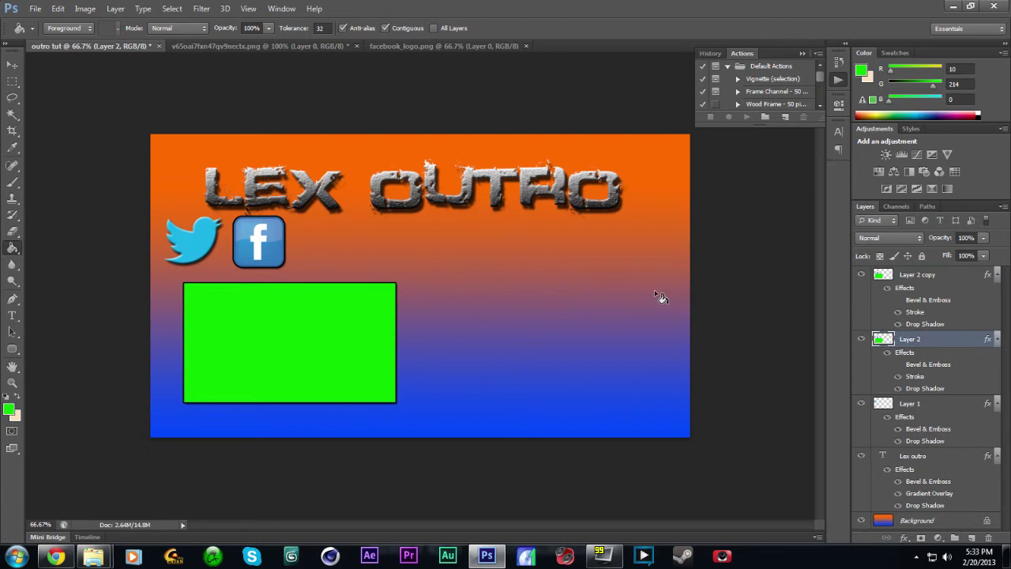
click(13, 81)
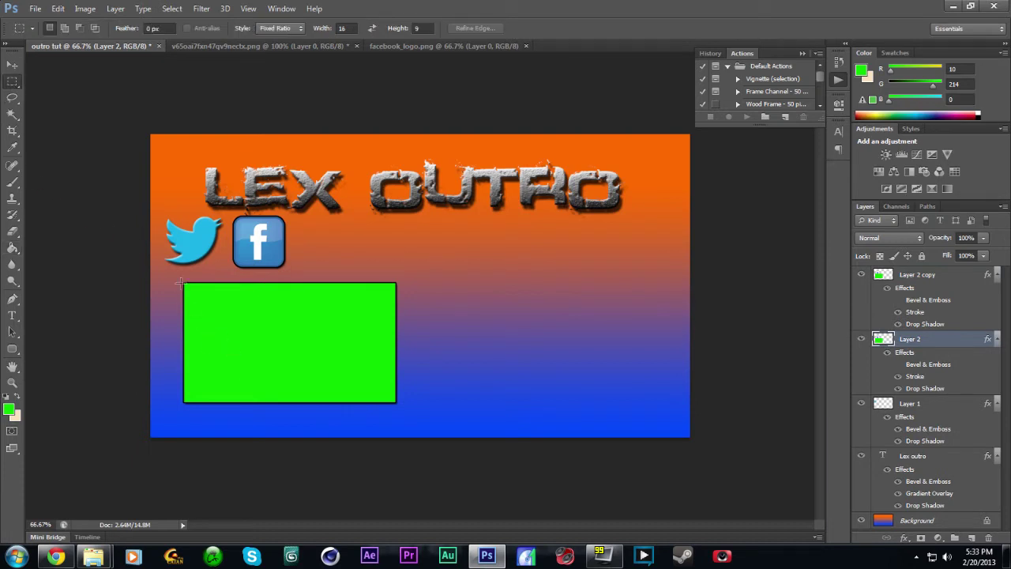
drag(170, 279, 482, 428)
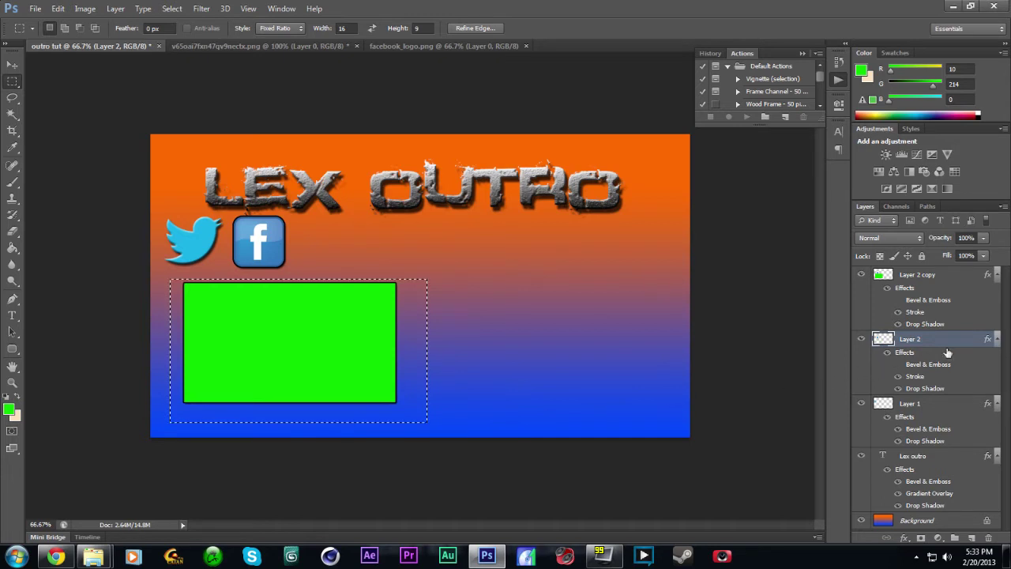
click(939, 278)
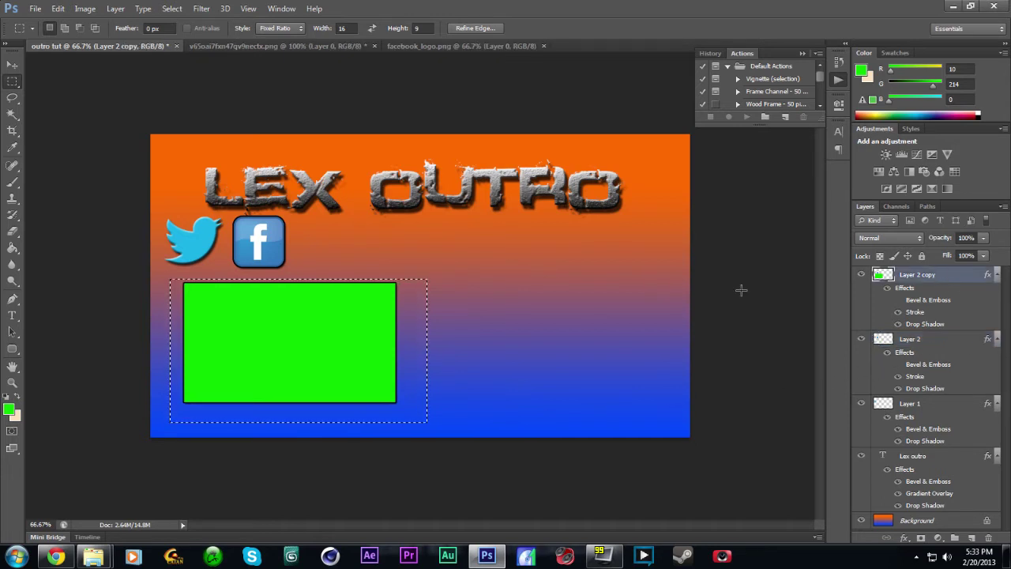
drag(234, 222, 343, 304)
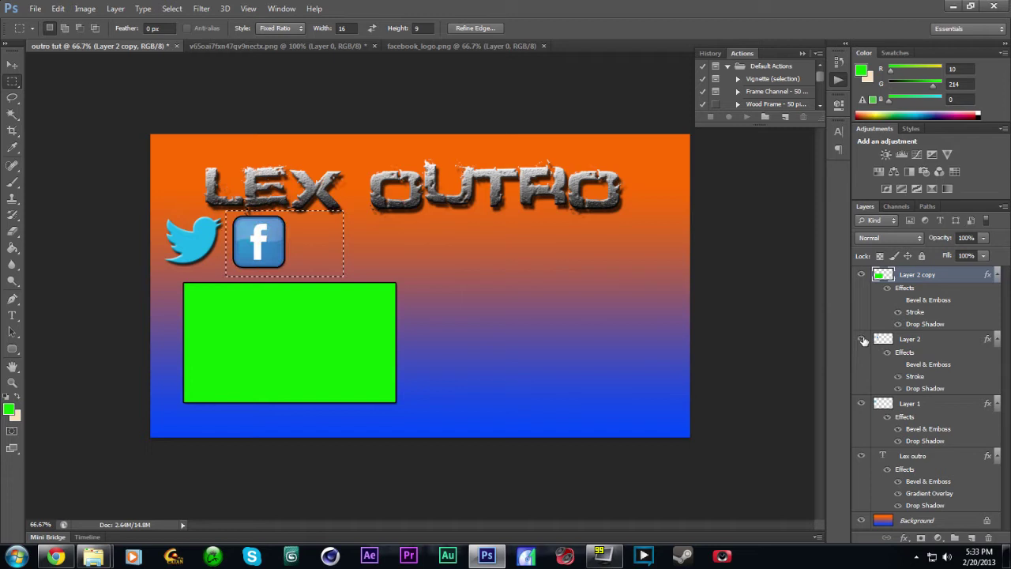
Step: Collapse the effects lists and lock Layer 2, Layer 1 and Lex outro together
click(997, 340)
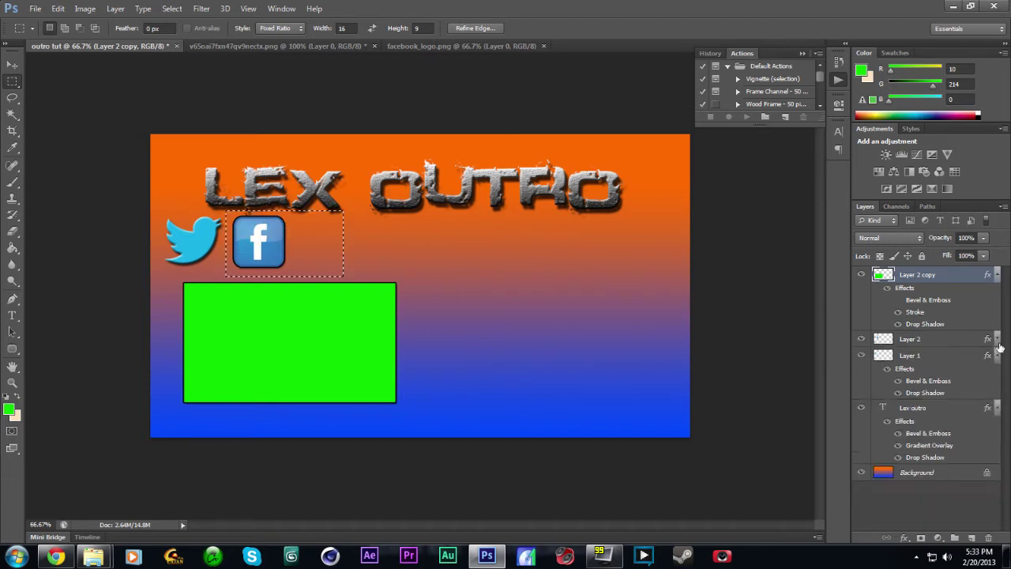
click(997, 356)
click(996, 375)
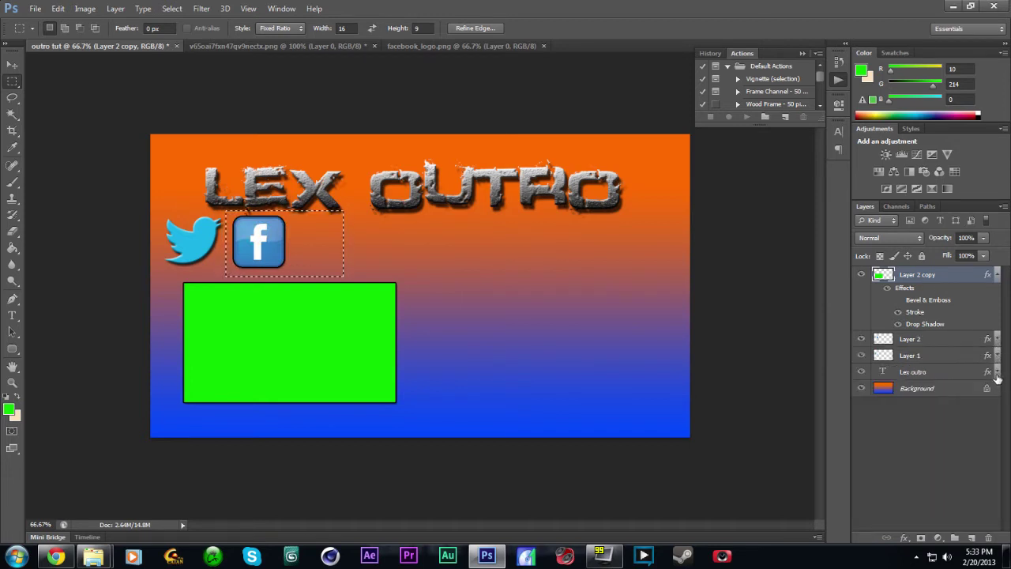
click(970, 345)
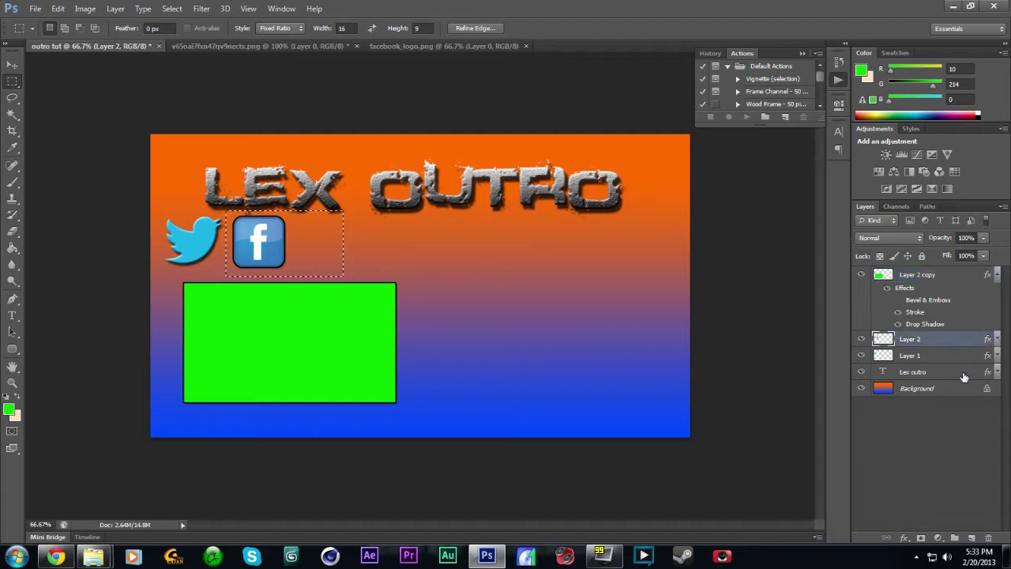
shift+click(958, 376)
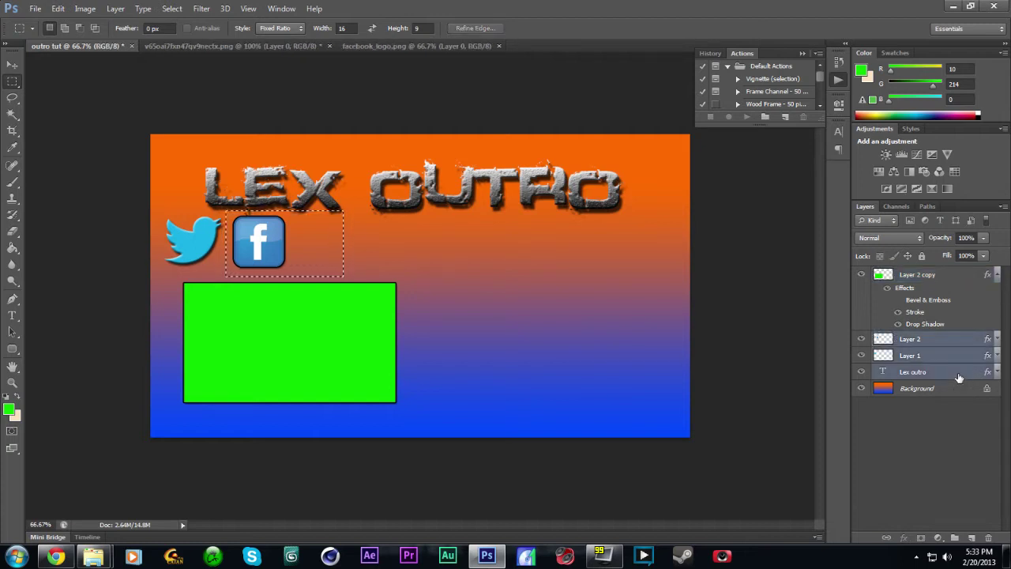
click(921, 256)
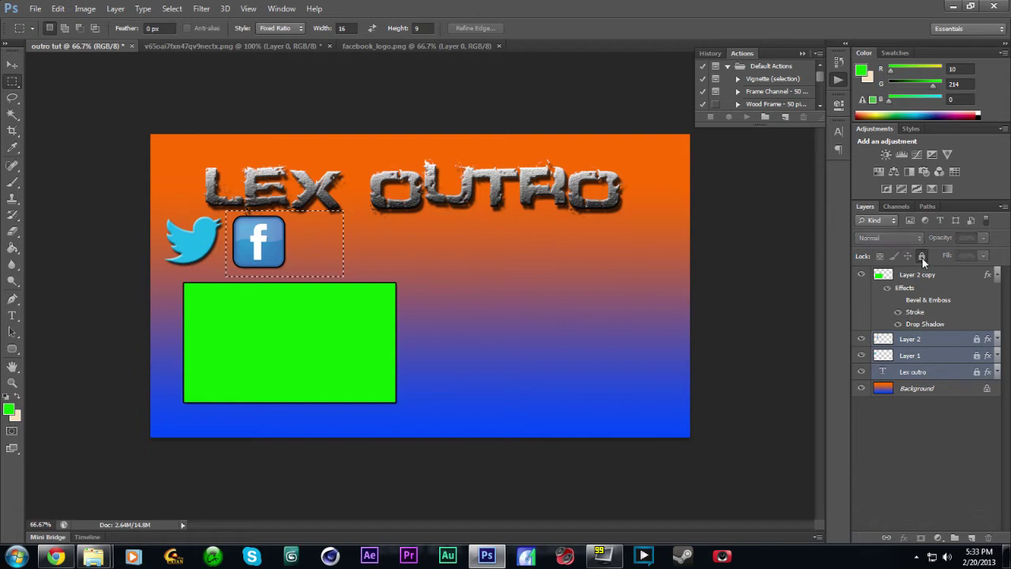
click(976, 298)
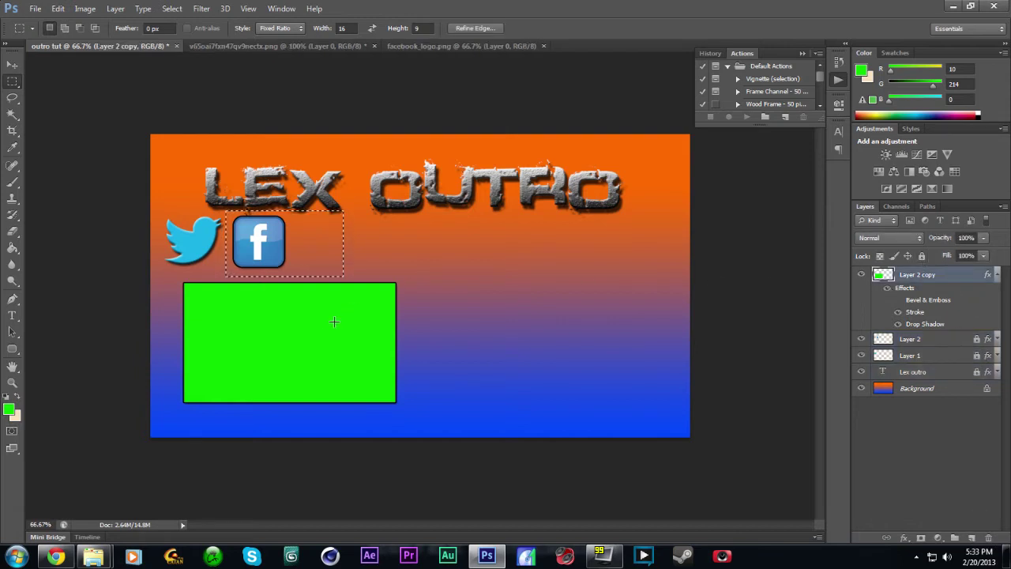
double_click(962, 278)
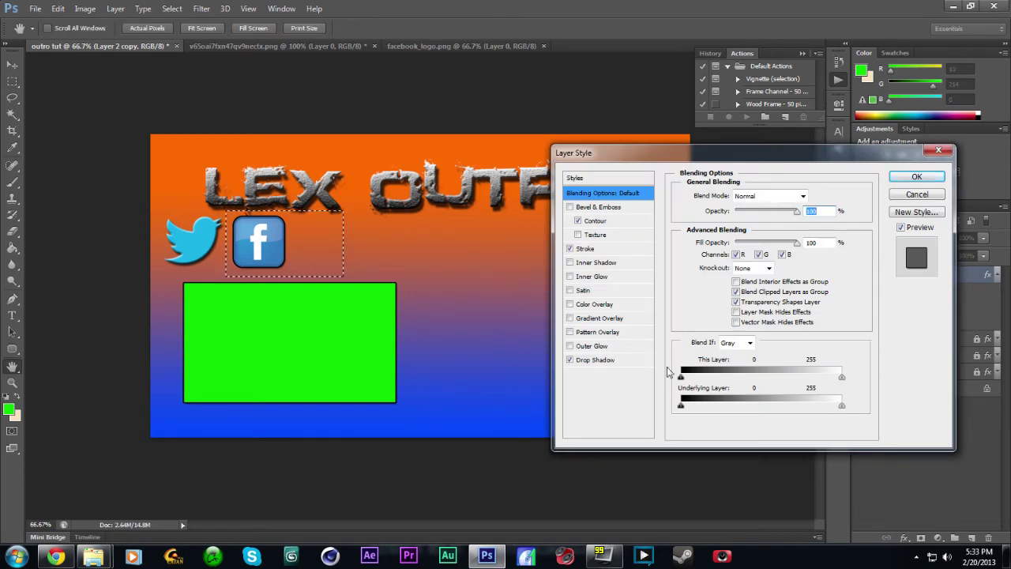
Step: Add a Drop Shadow to Layer 2 copy with a larger distance, offset down-right
click(603, 360)
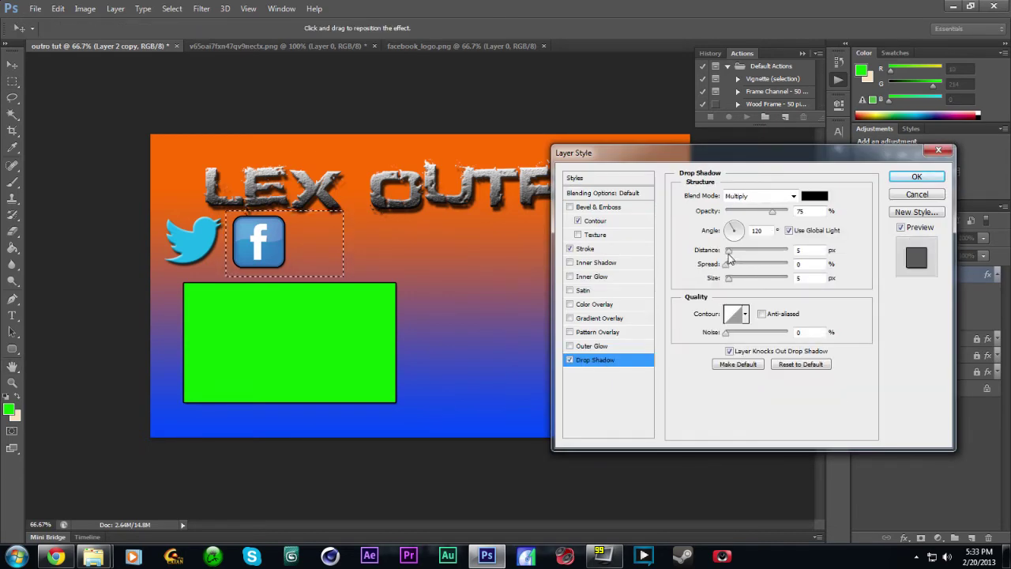
drag(729, 251, 738, 256)
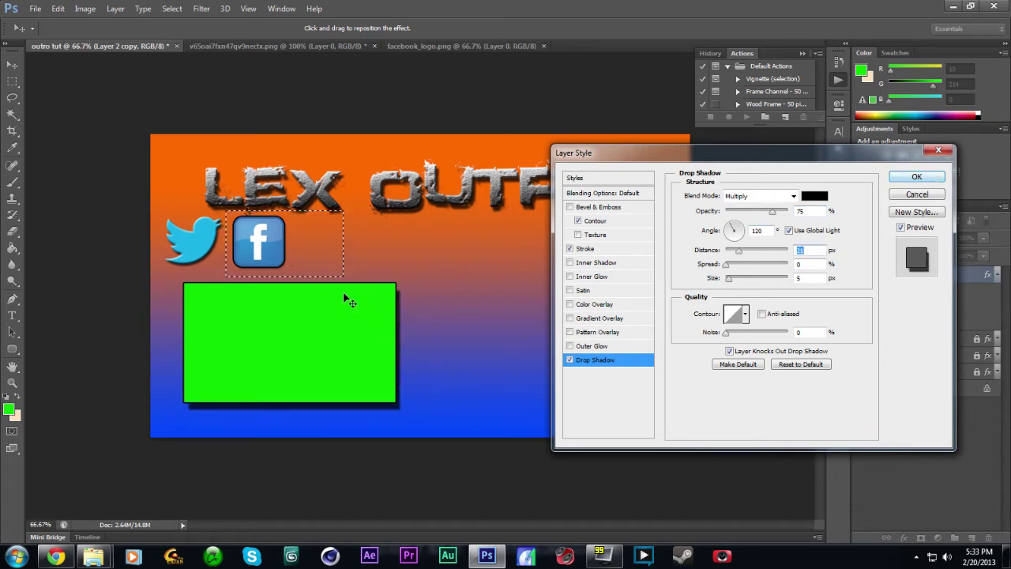
click(914, 177)
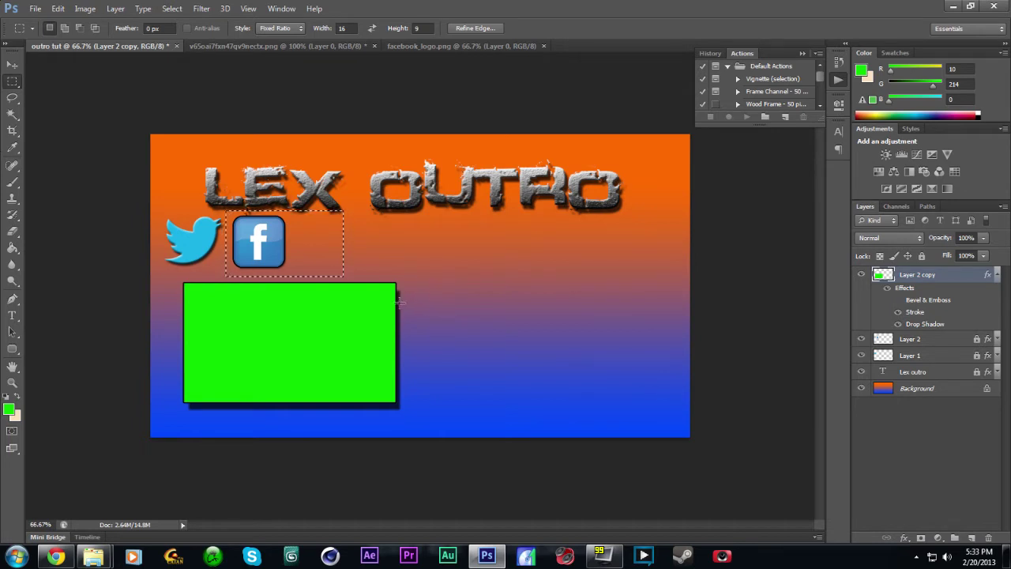
Step: Duplicate Layer 2 copy as Layer 2 copy 2 and move it right, level with the first box
right_click(965, 274)
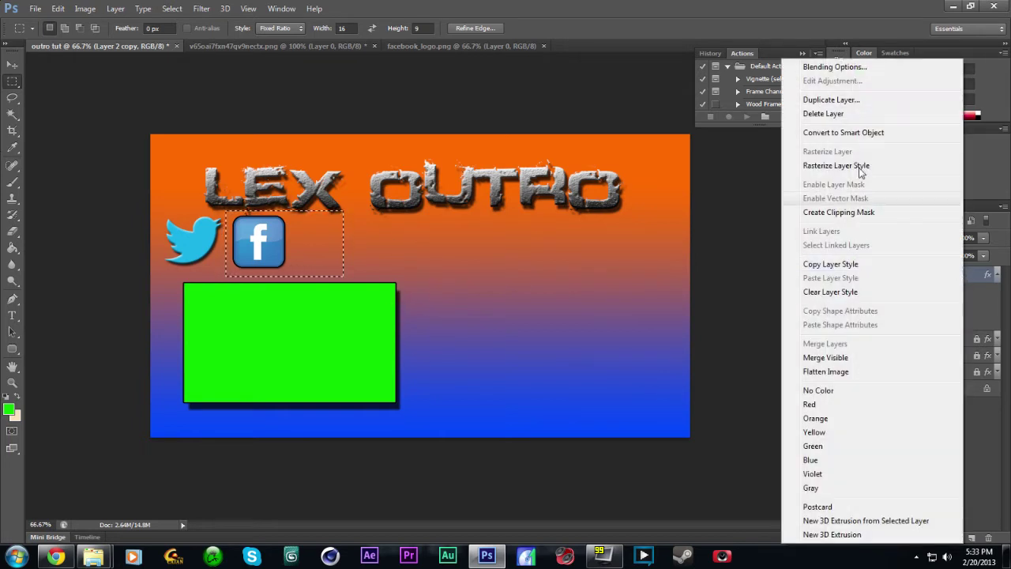
click(836, 102)
click(613, 169)
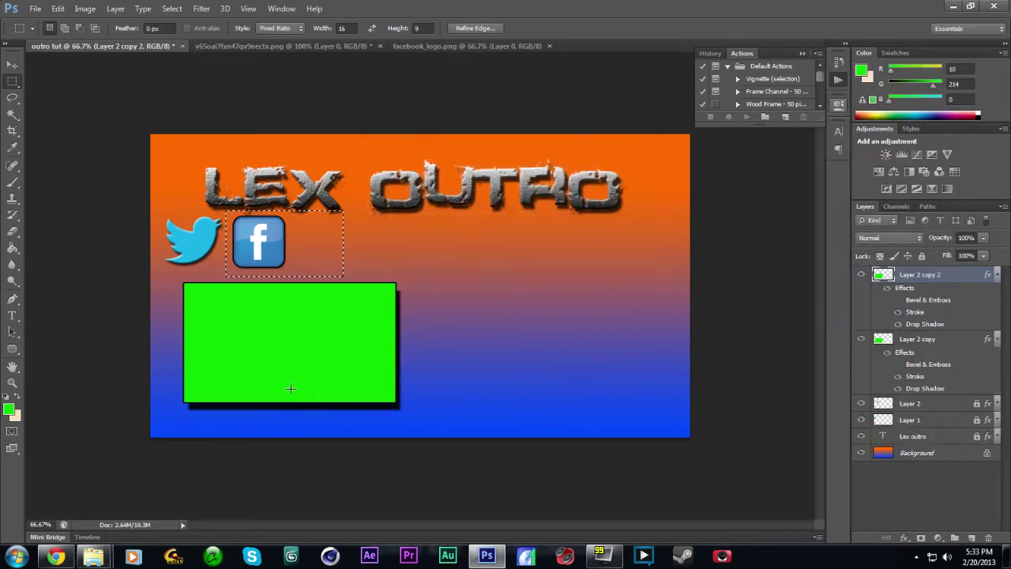
click(12, 67)
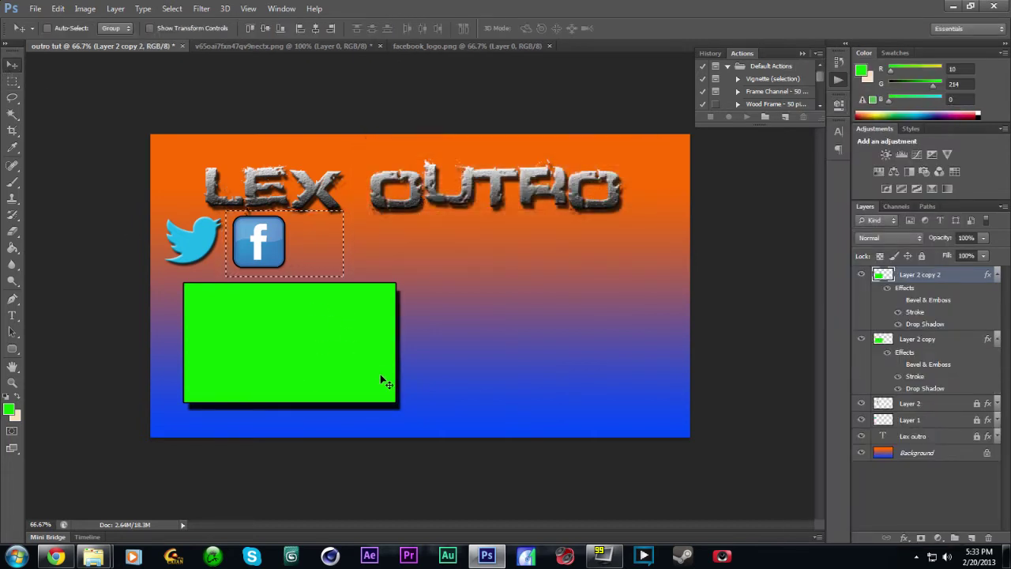
key(ctrl+d)
drag(253, 325, 515, 331)
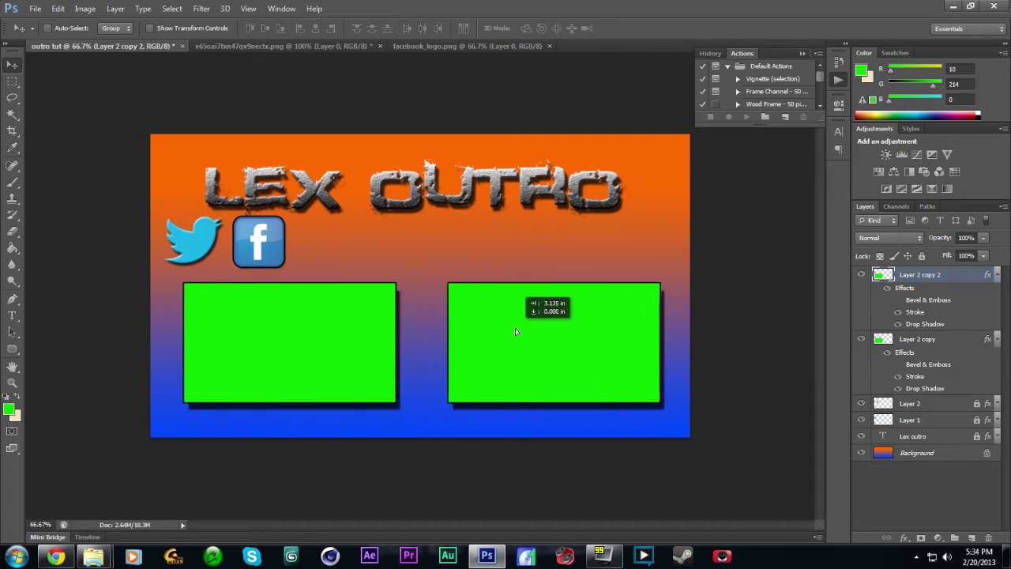
drag(515, 332, 513, 332)
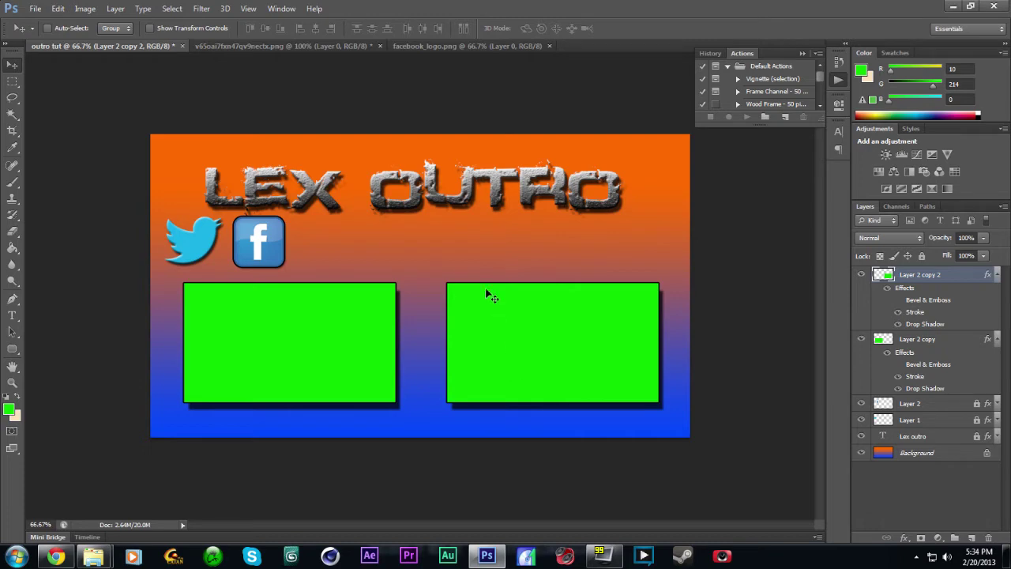
click(35, 8)
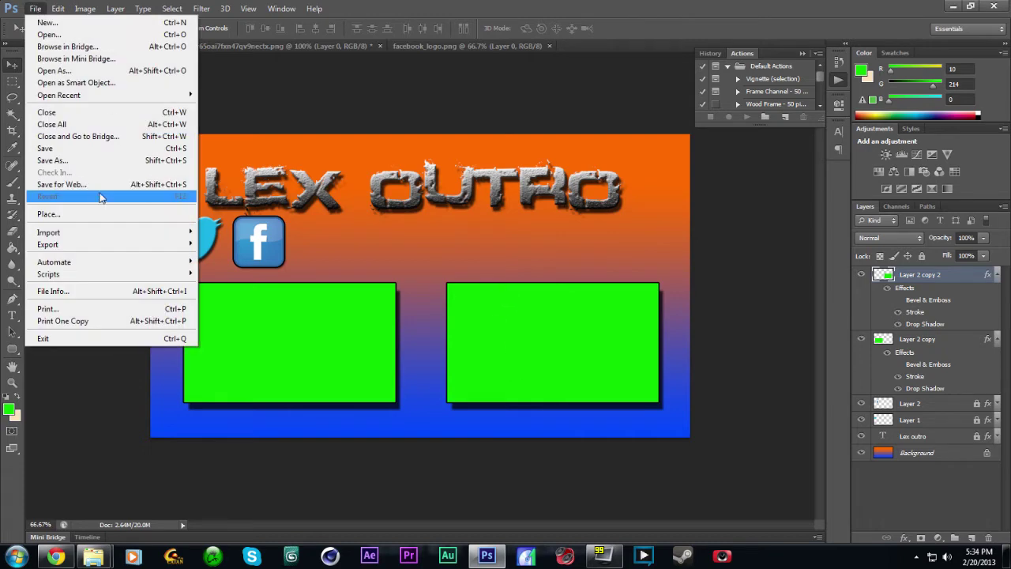
Step: Save the design as JPEG 'outro tut.jpg' in Videos > GamePlay > Tutorial at maximum quality
click(72, 164)
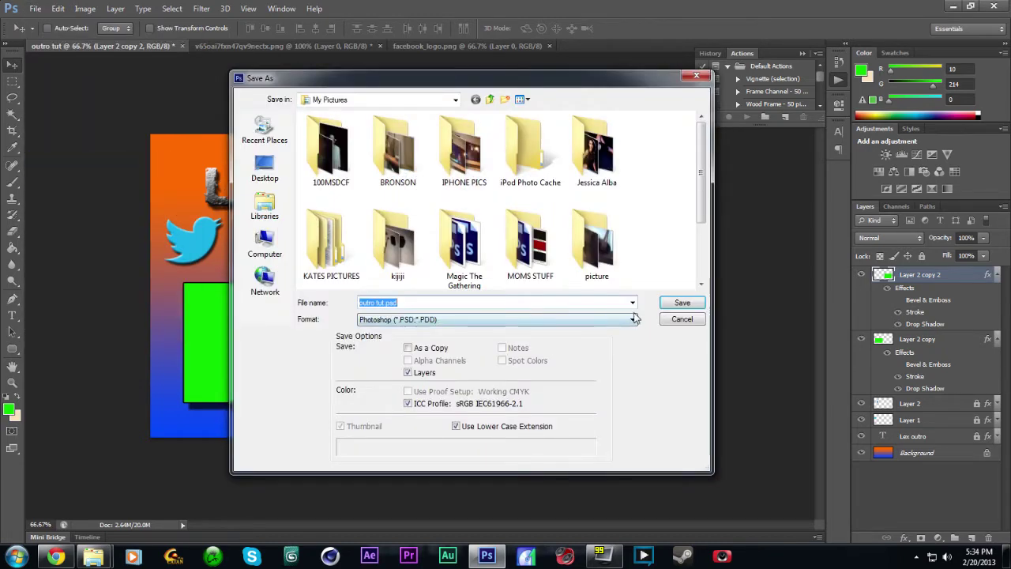
click(629, 320)
click(433, 404)
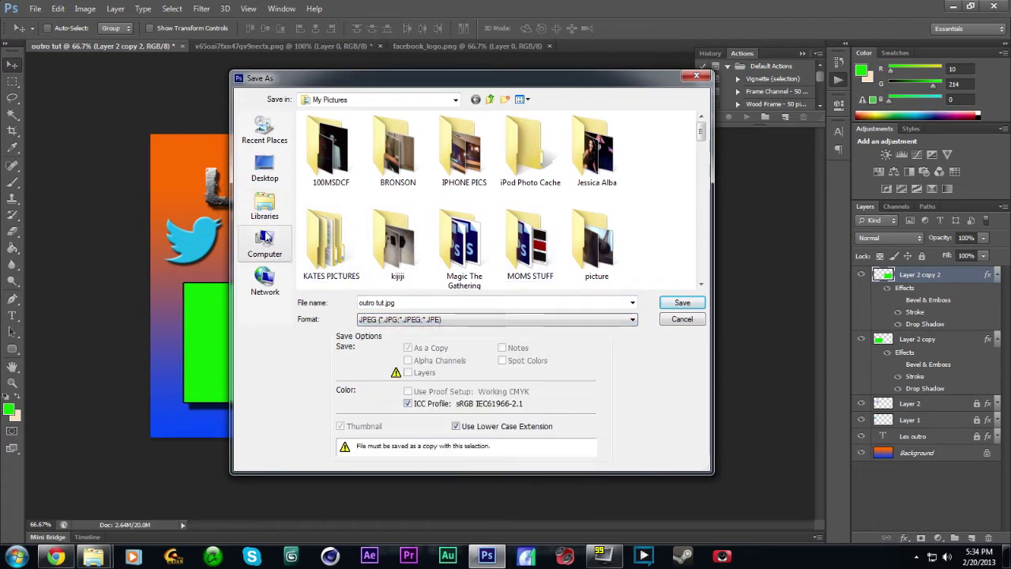
click(273, 209)
click(478, 158)
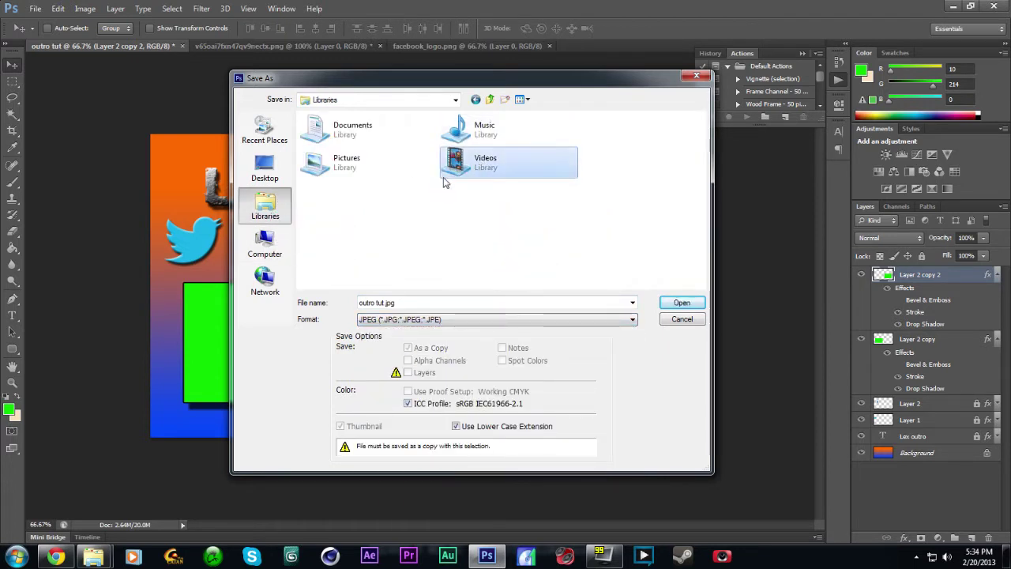
double_click(455, 168)
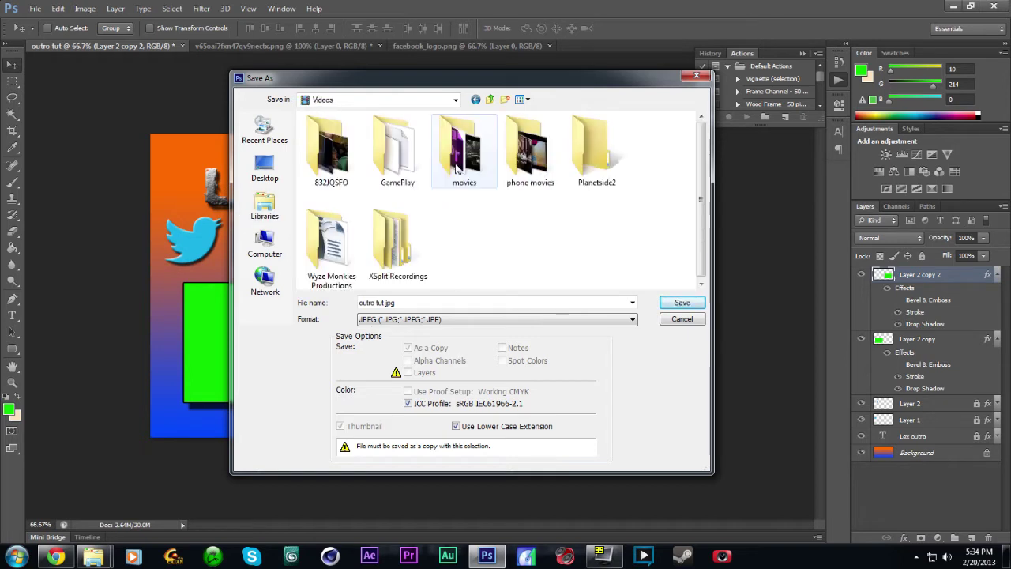
double_click(403, 162)
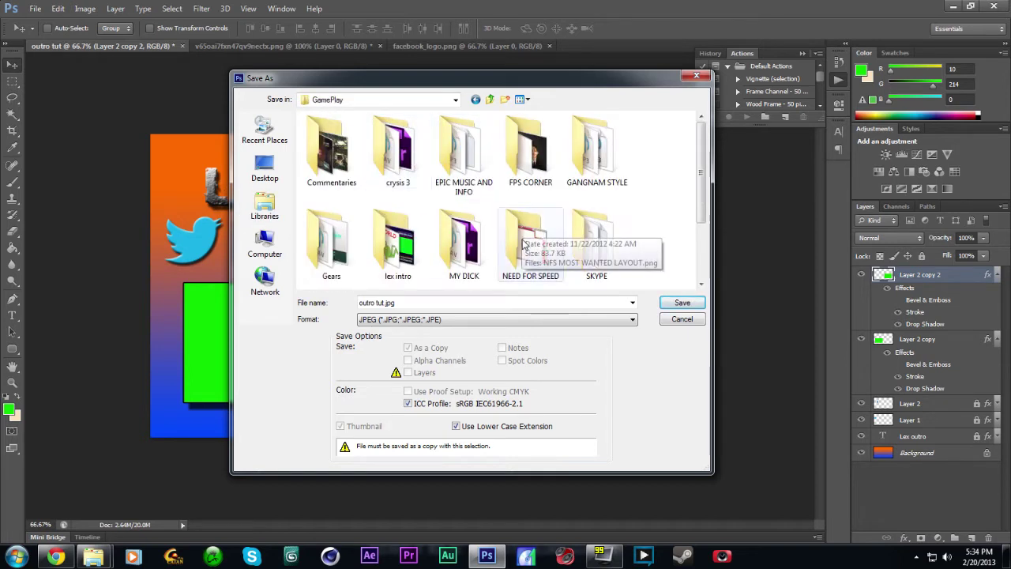
scroll(542, 229, down, 2)
double_click(343, 236)
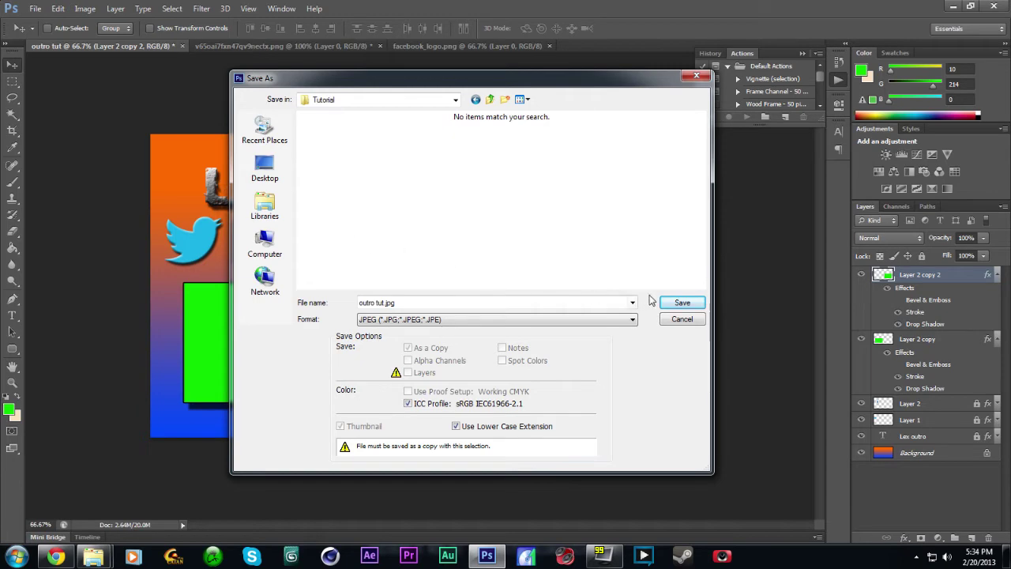
click(675, 303)
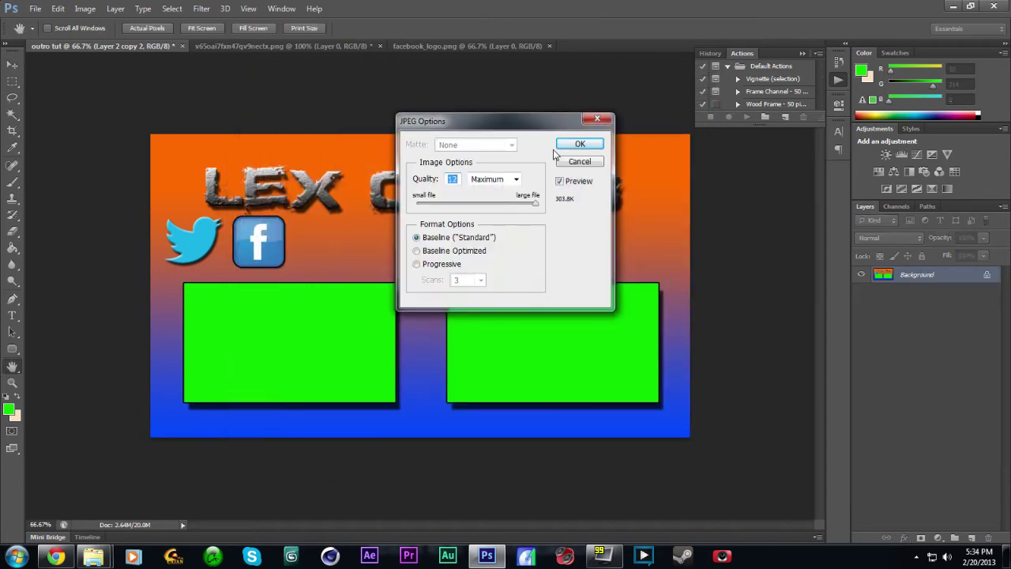
click(581, 144)
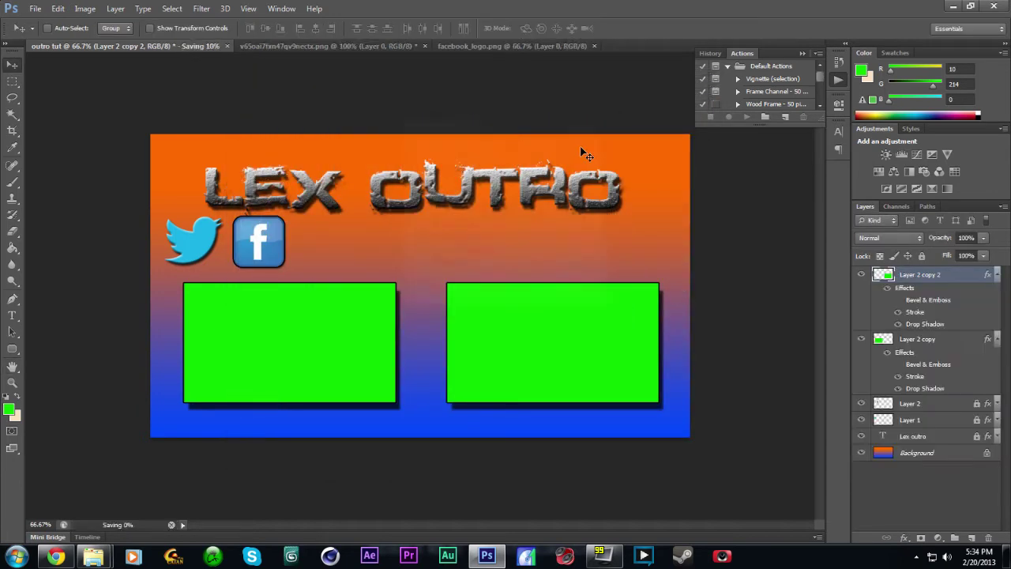
Step: Minimize Photoshop, Explorer and Chrome, then launch Premiere Pro from the taskbar
click(953, 8)
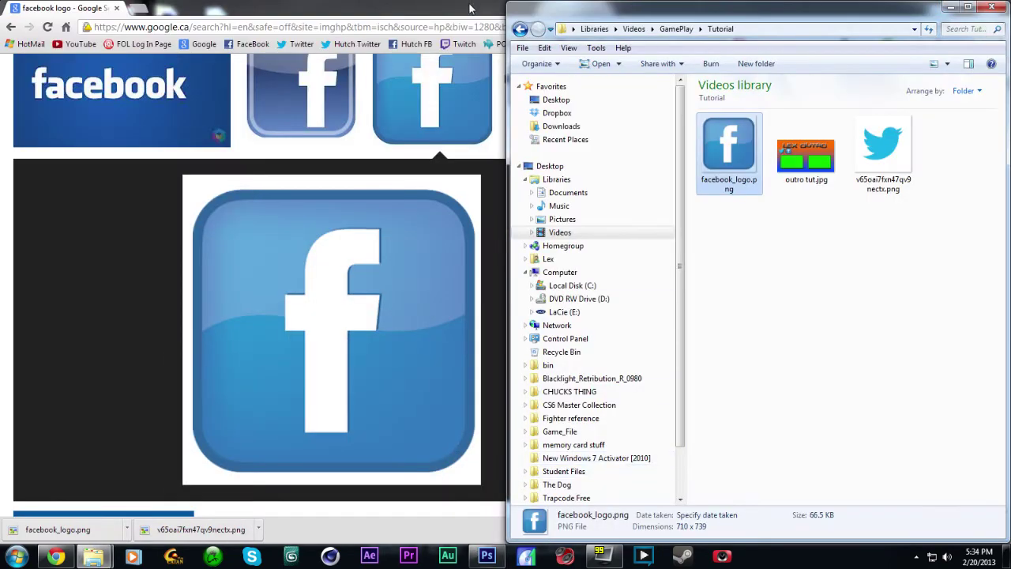
click(952, 8)
click(959, 6)
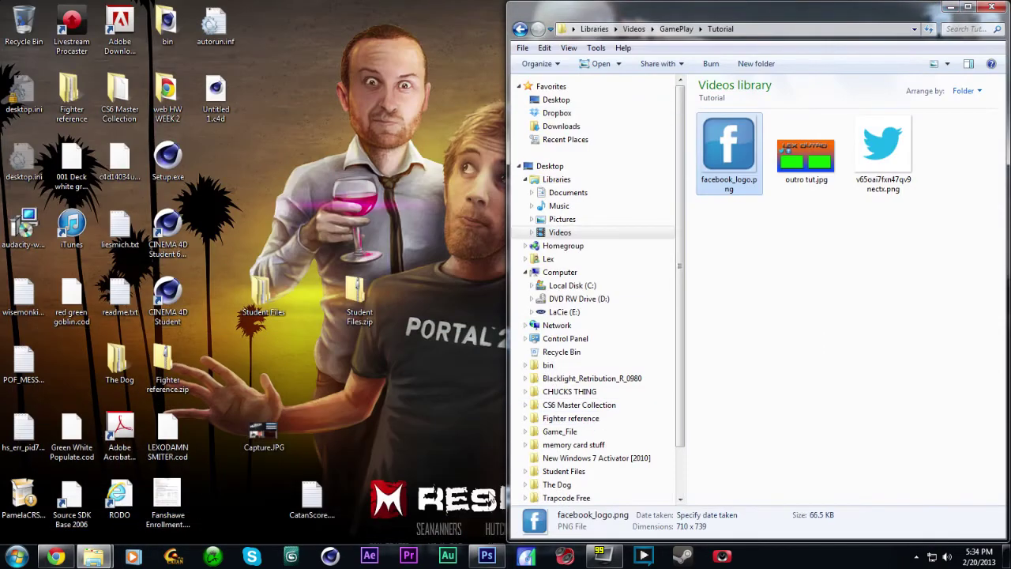
click(407, 556)
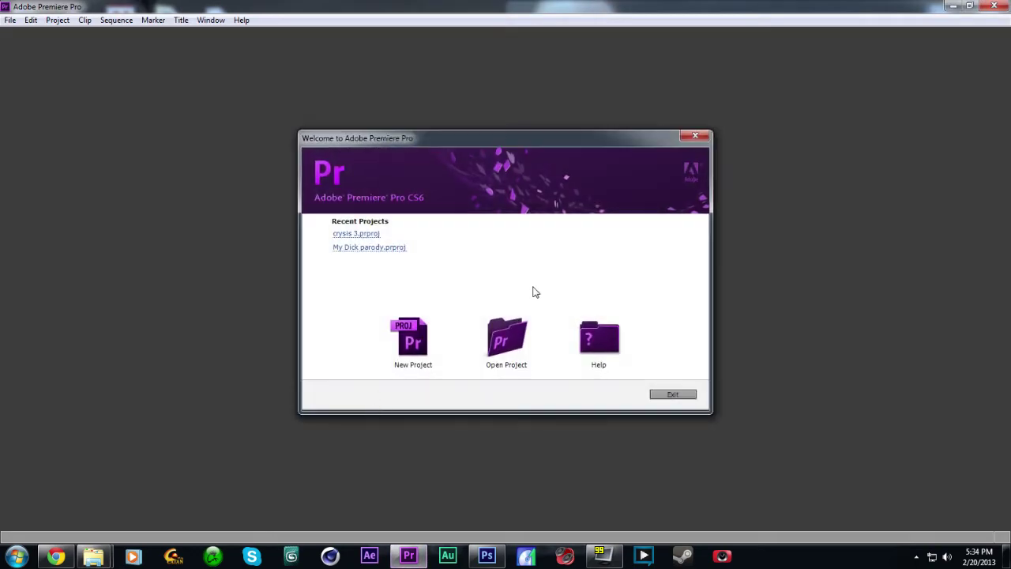
Step: Start a new project saved in the GamePlay\Tutorial folder and name it outro tut
click(413, 336)
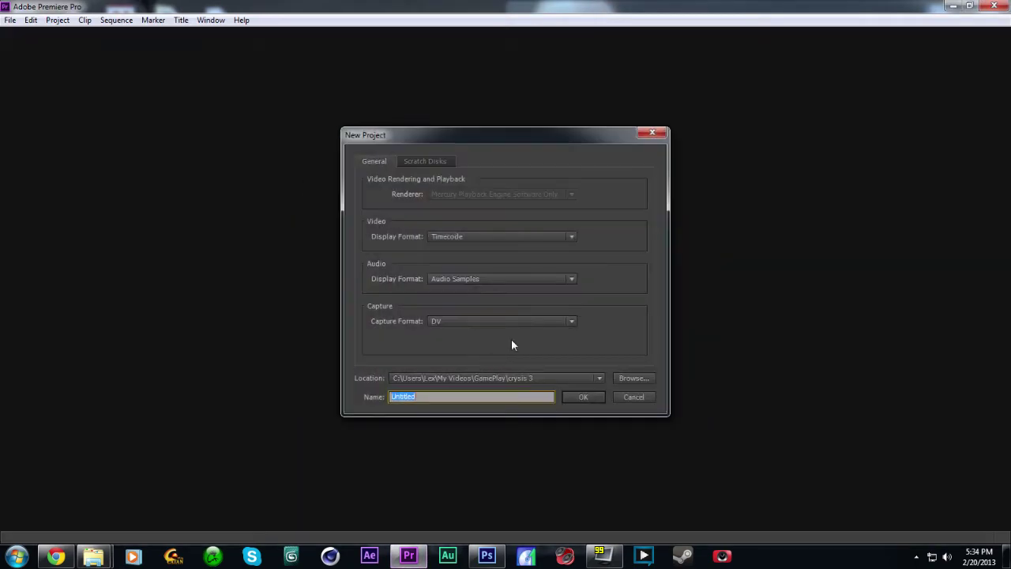
click(623, 378)
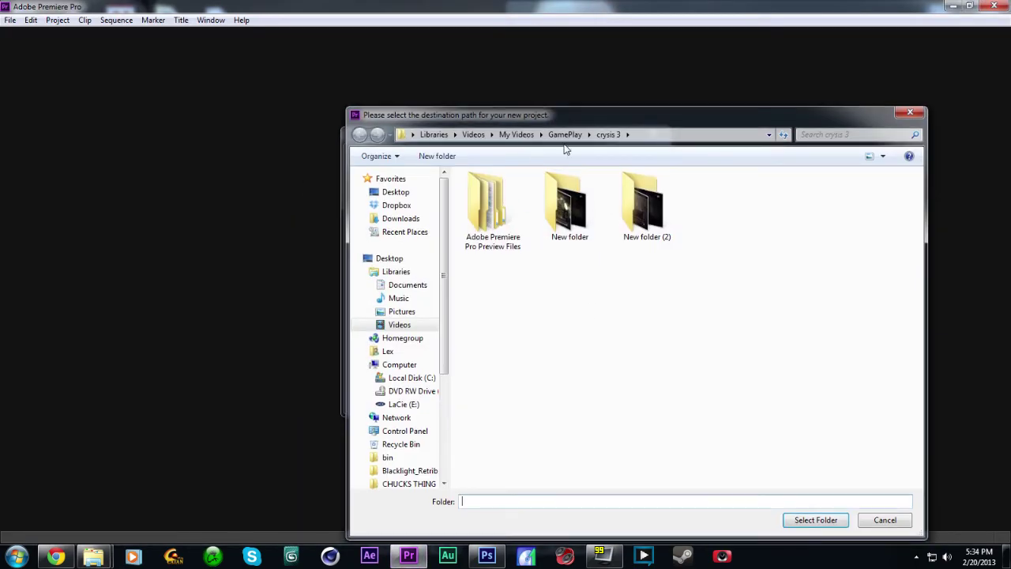
click(564, 134)
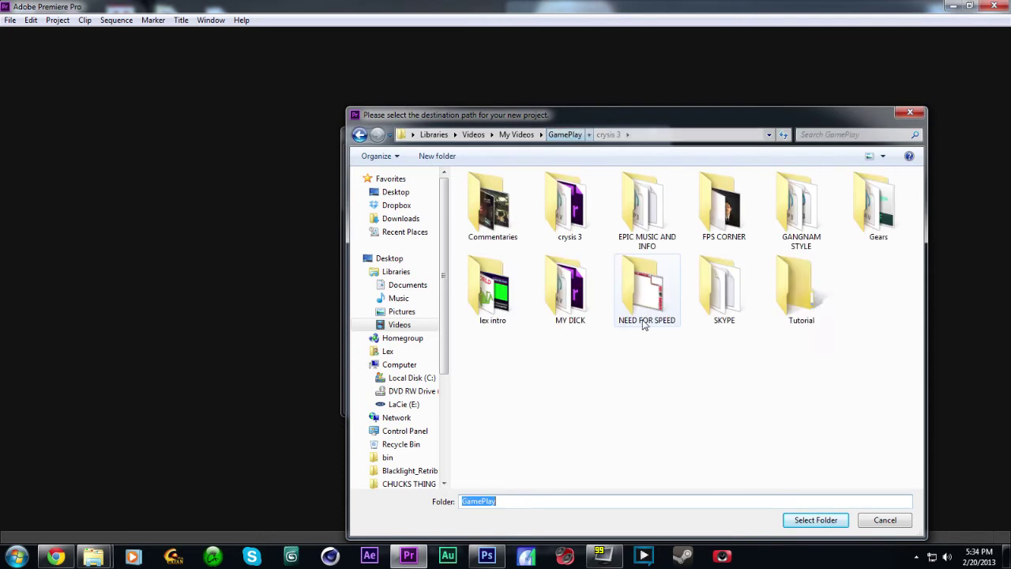
double_click(790, 291)
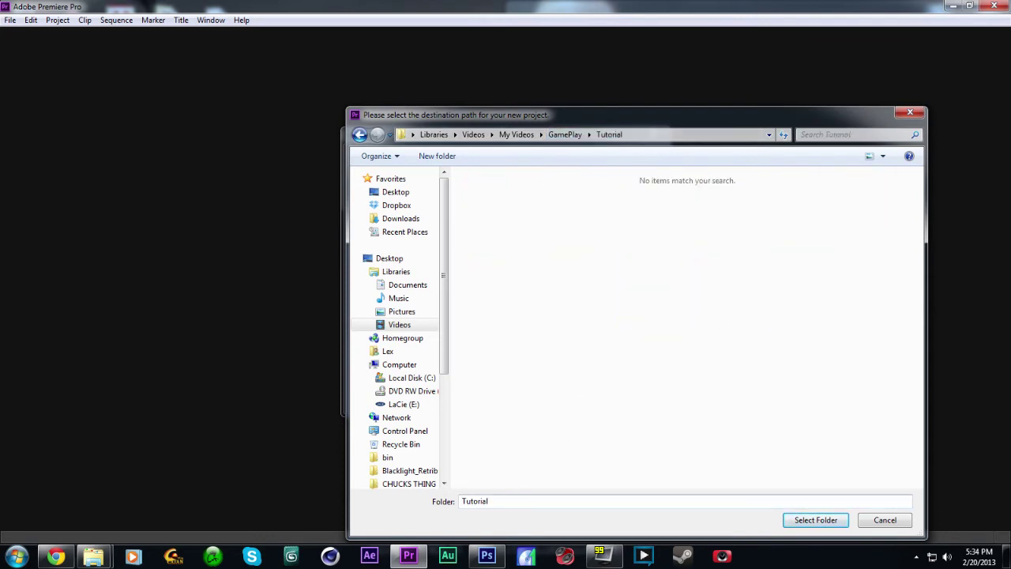
click(813, 520)
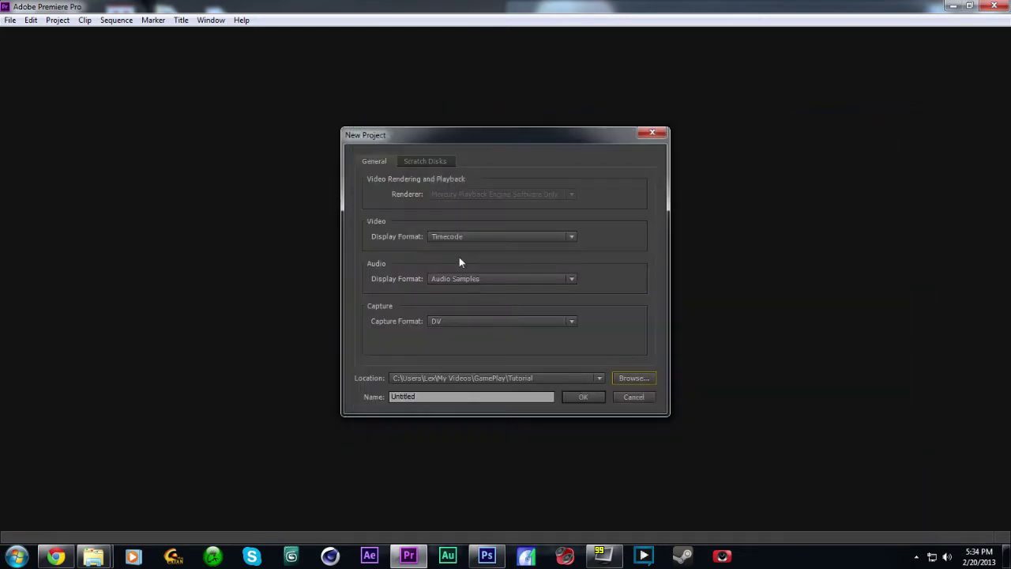
click(448, 396)
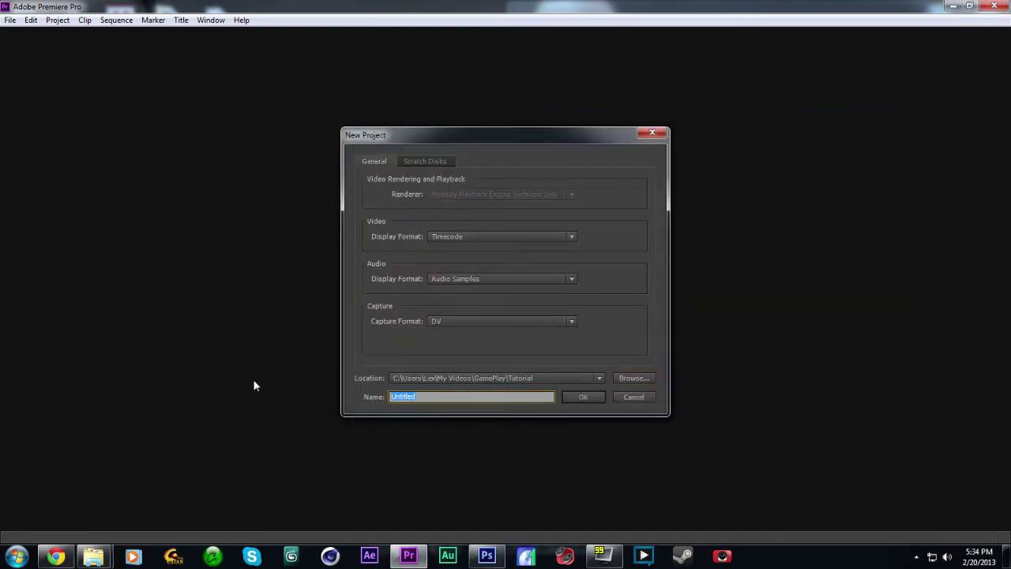
text(0)
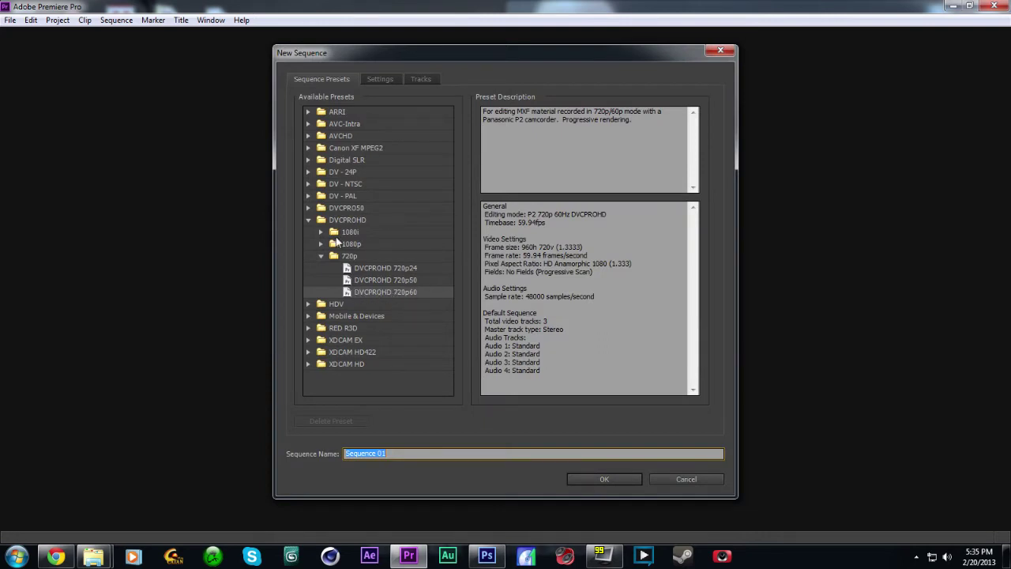
Step: Choose the DVCPROHD 720p60 preset and create a sequence named outro
click(320, 232)
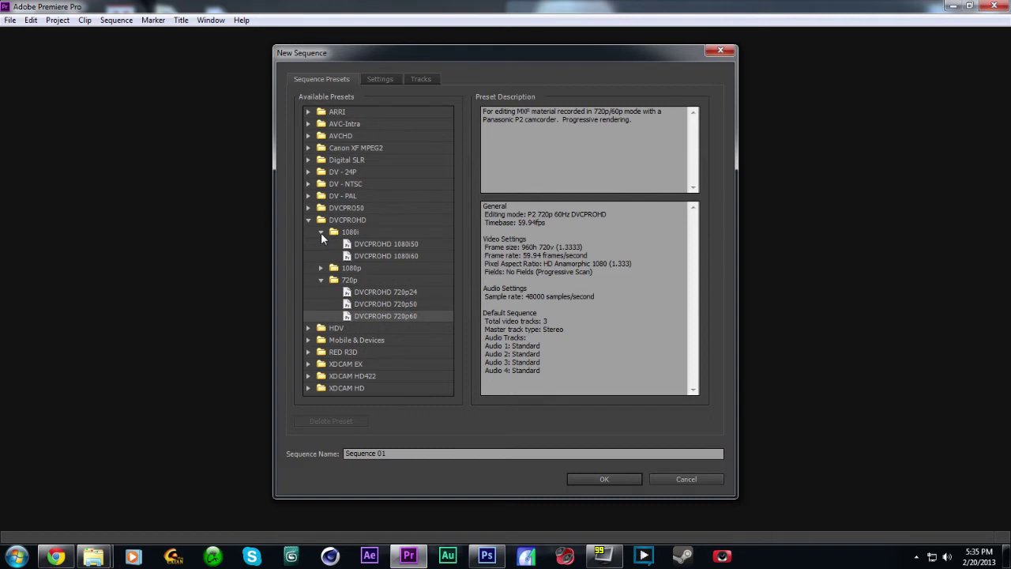
click(320, 232)
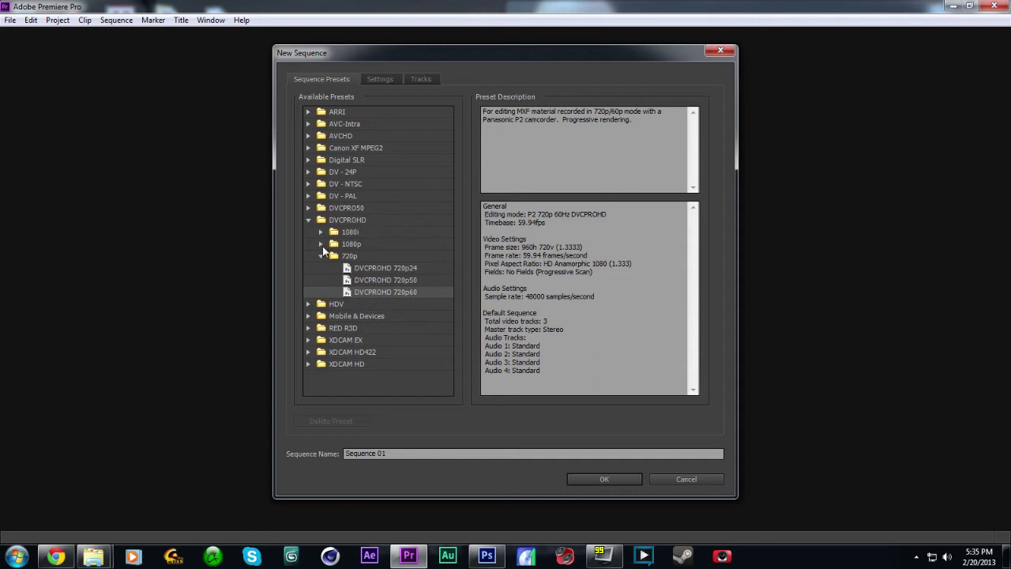
click(320, 244)
click(319, 245)
click(319, 244)
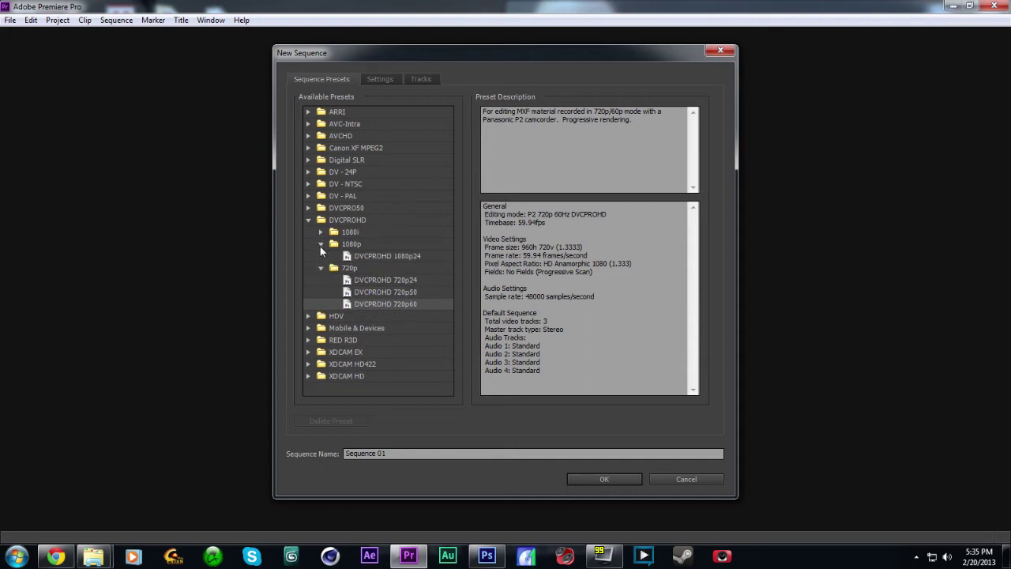
click(320, 244)
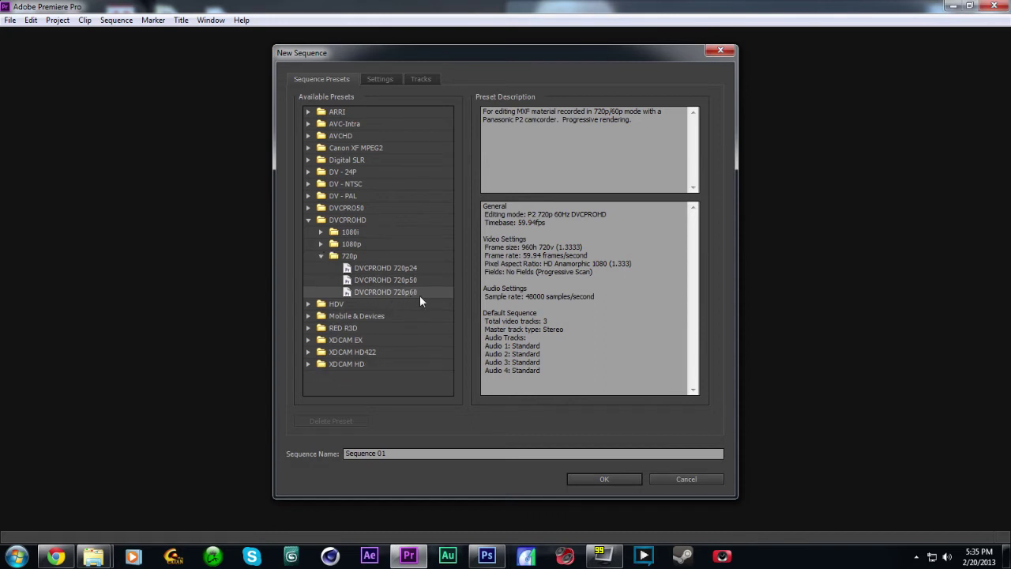
key(Tab)
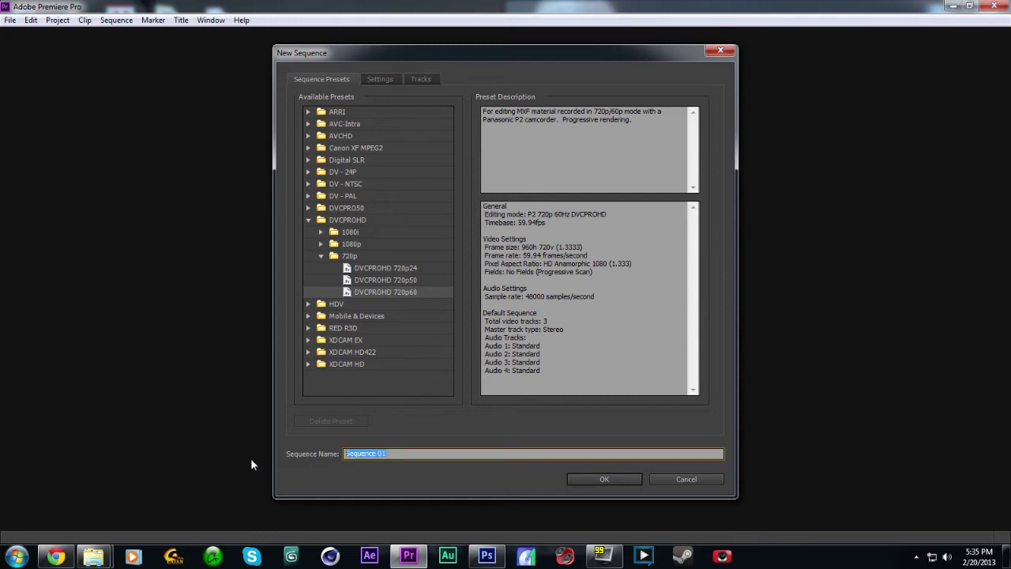
text(outro)
click(602, 480)
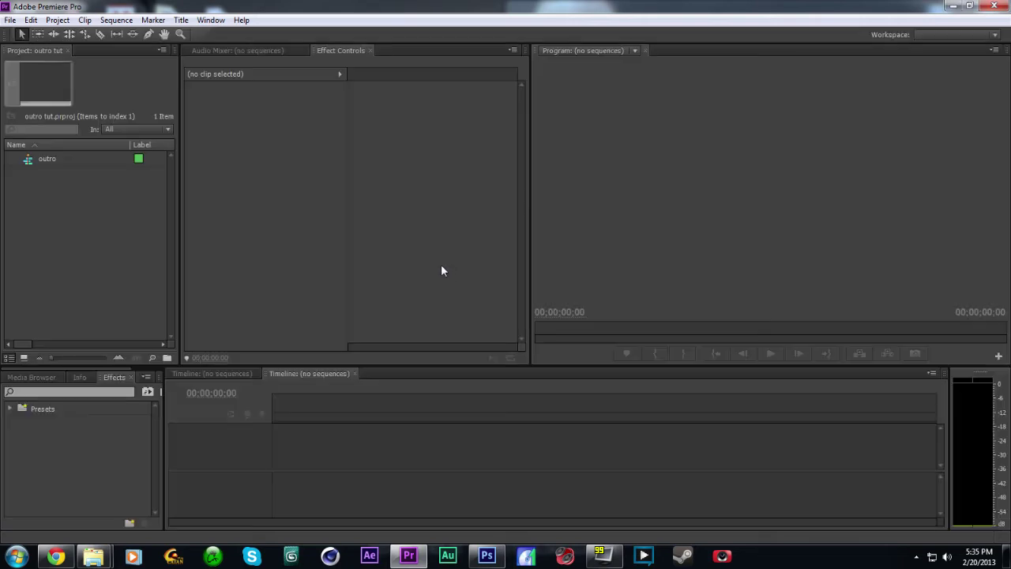
Step: Import outro tut.jpg from the Tutorial folder and place it at the start of Video 1
double_click(68, 261)
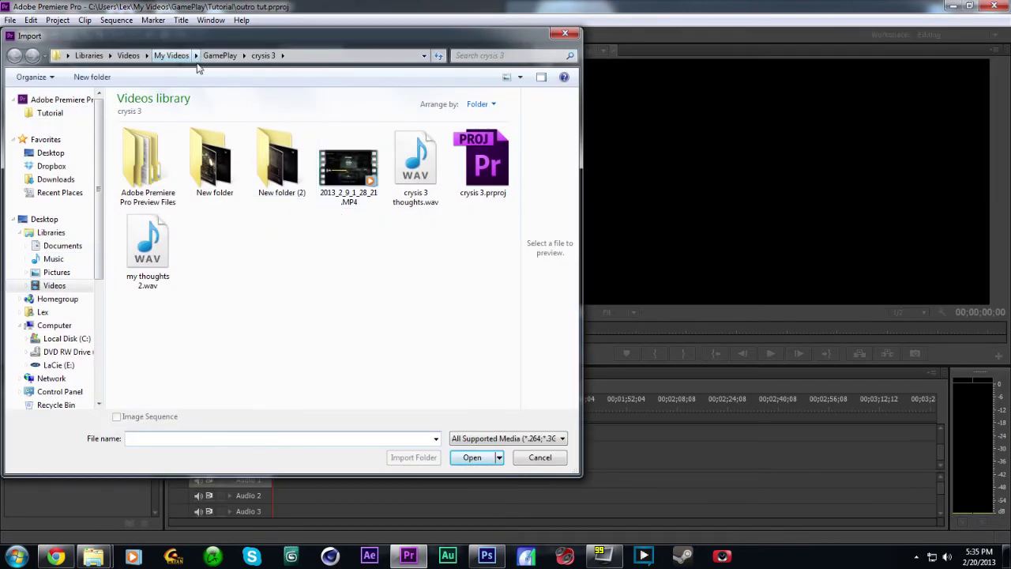
click(219, 56)
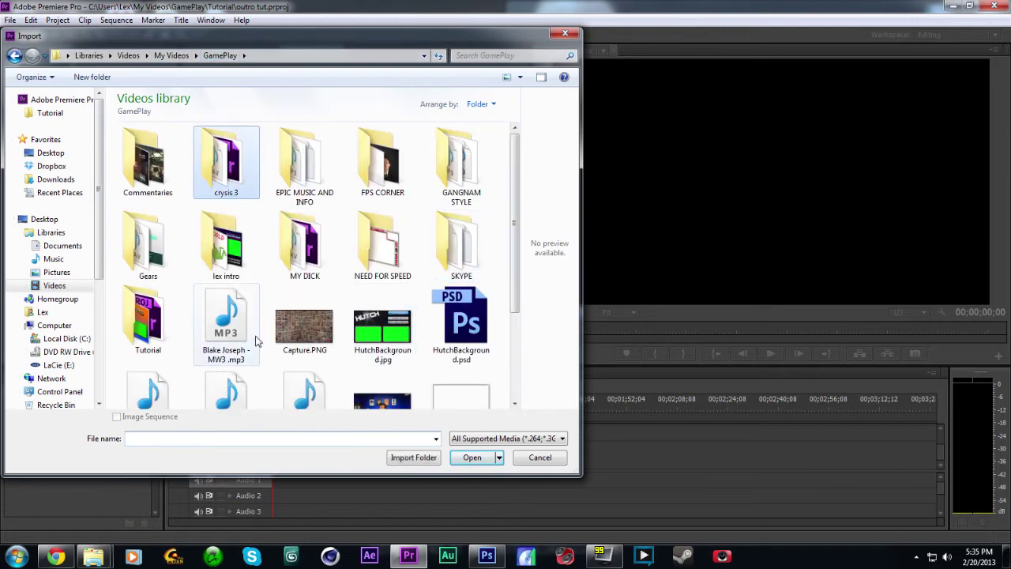
click(156, 324)
double_click(155, 323)
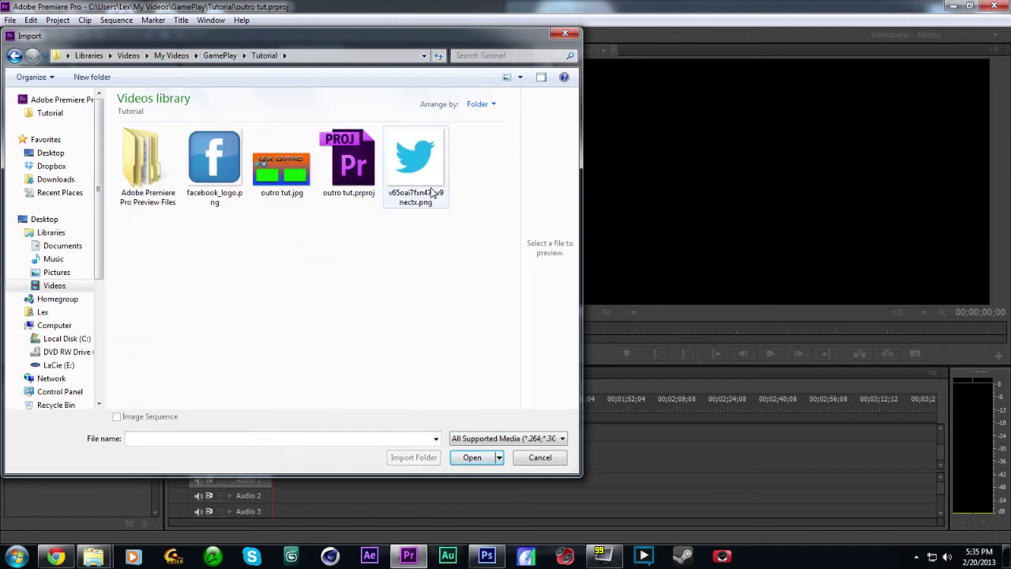
double_click(278, 171)
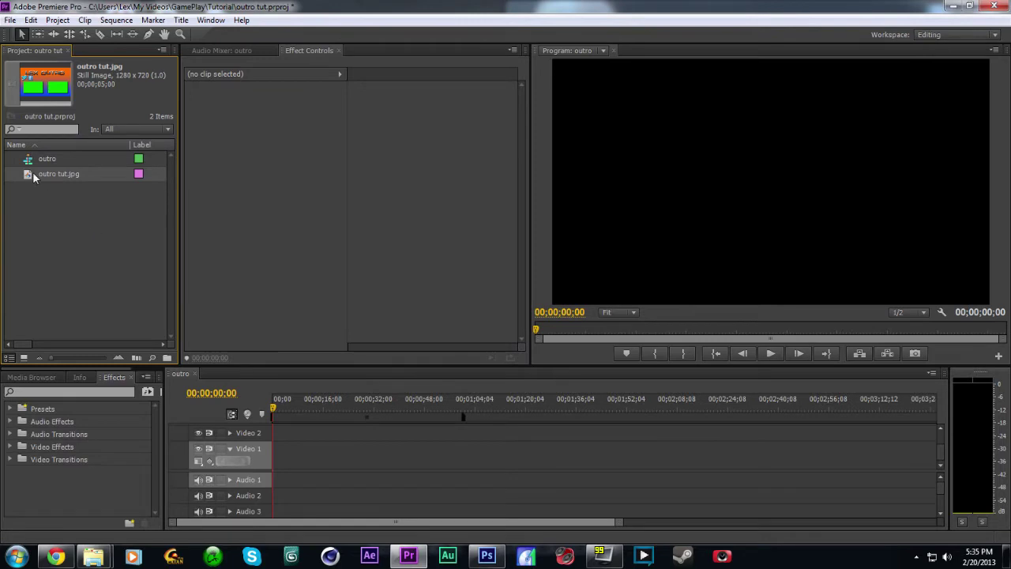
drag(33, 177, 273, 430)
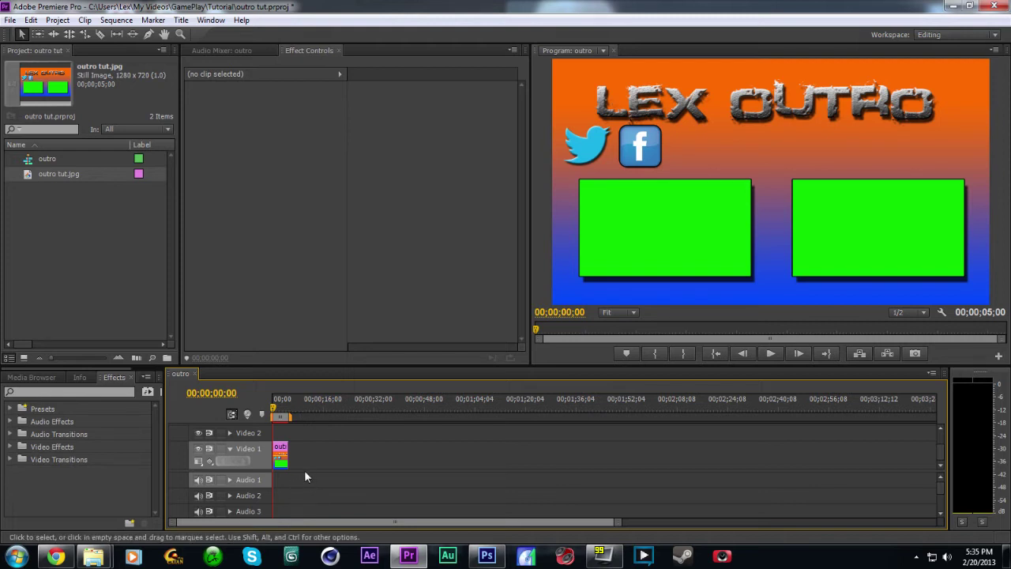
key(equal)
key(equal)
key(equal)
key(equal)
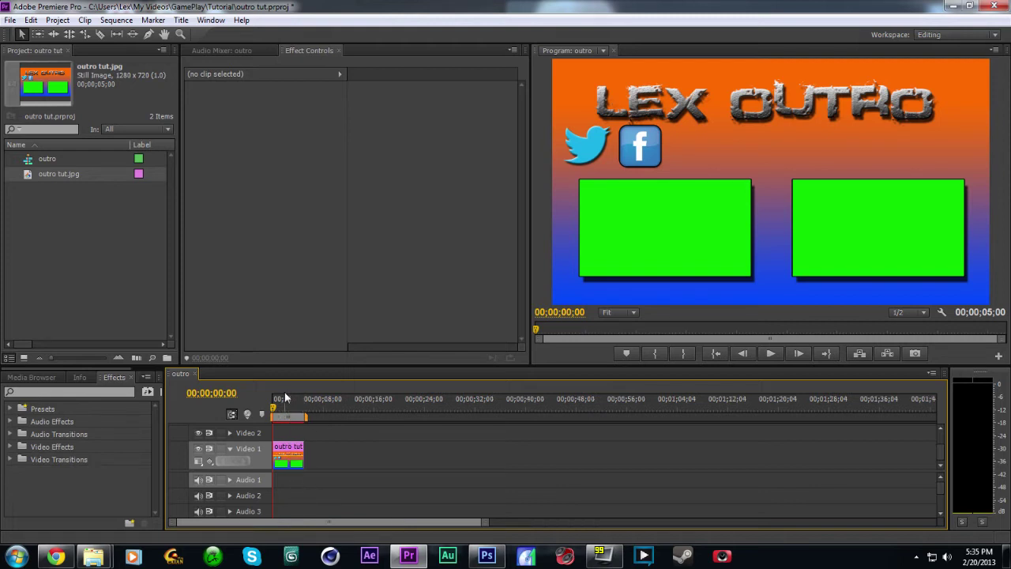
key(equal)
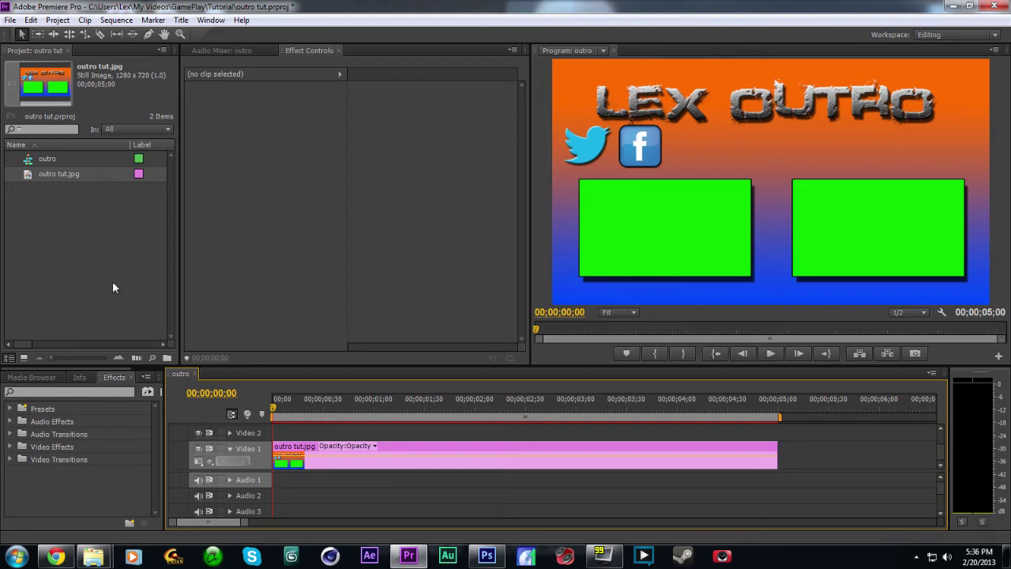
double_click(68, 266)
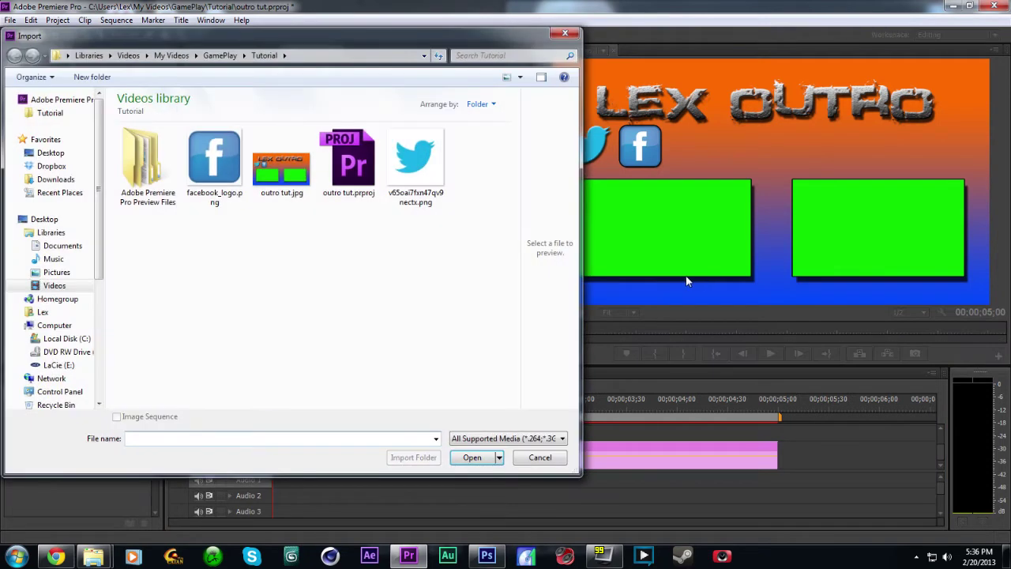
Step: Import Shakedown (Drumstep).mp3 and lay it on Audio 1 from the sequence start
click(220, 56)
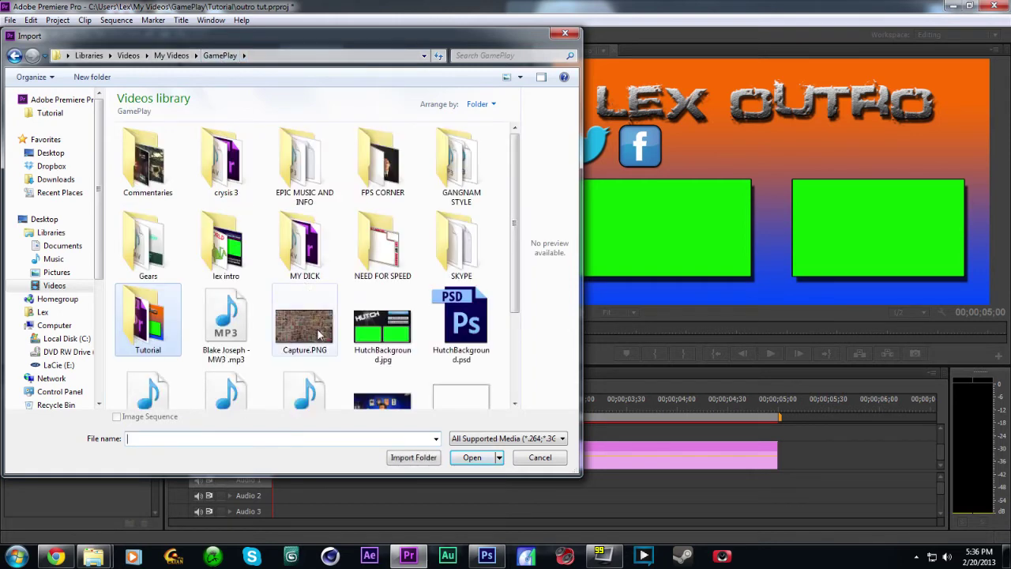
drag(515, 254, 522, 319)
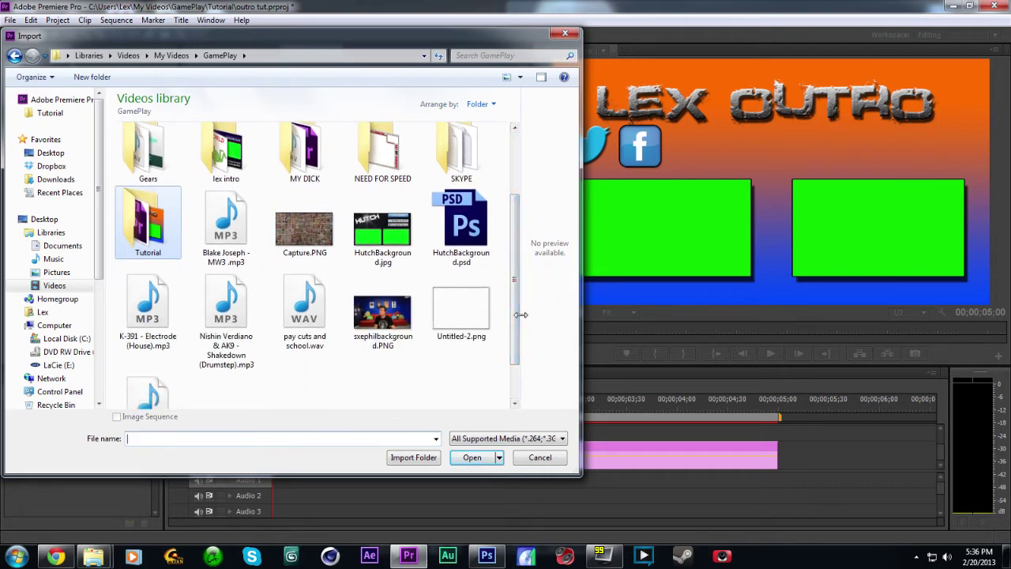
drag(521, 347, 521, 380)
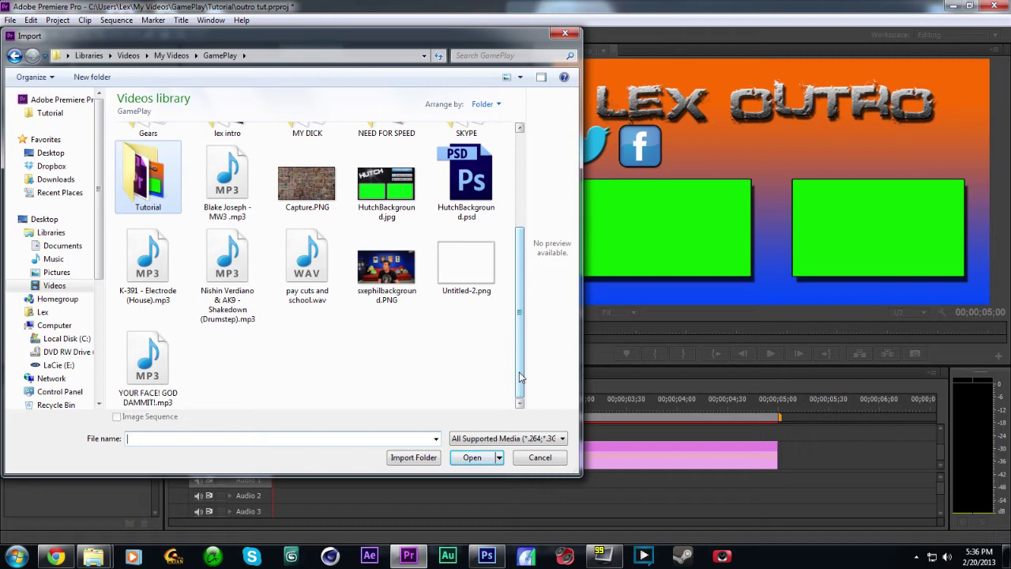
double_click(230, 269)
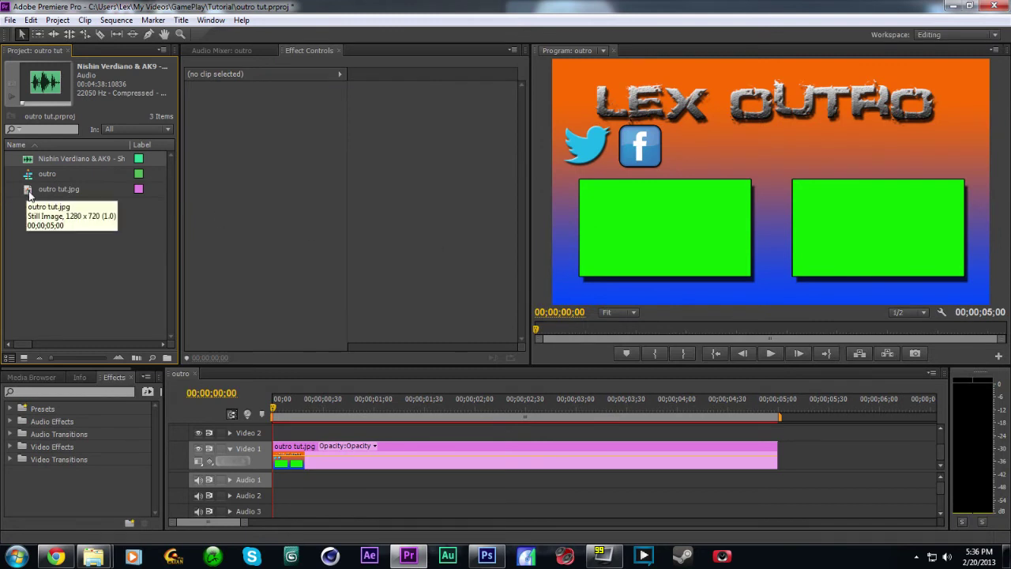
click(30, 194)
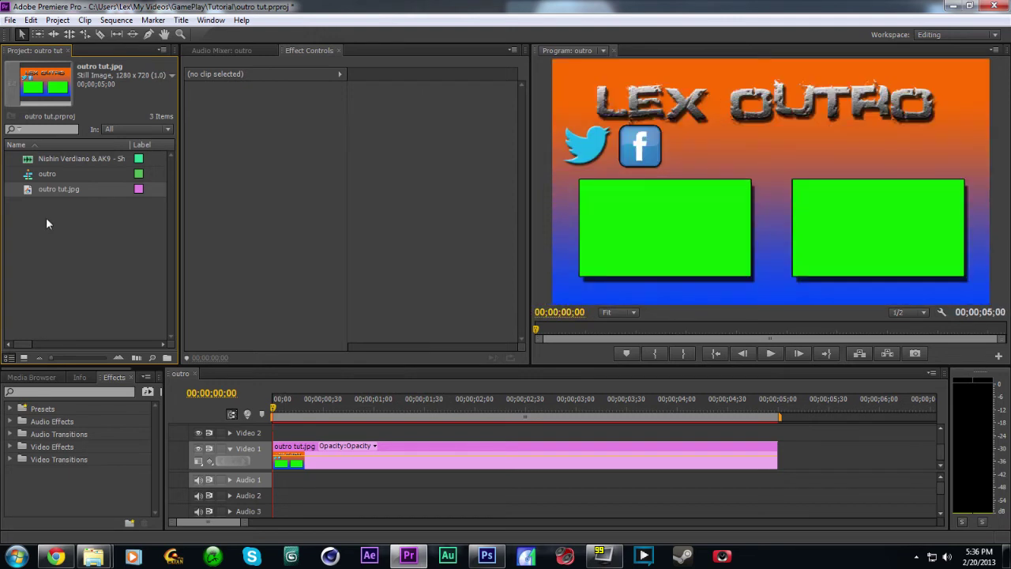
drag(33, 161, 300, 479)
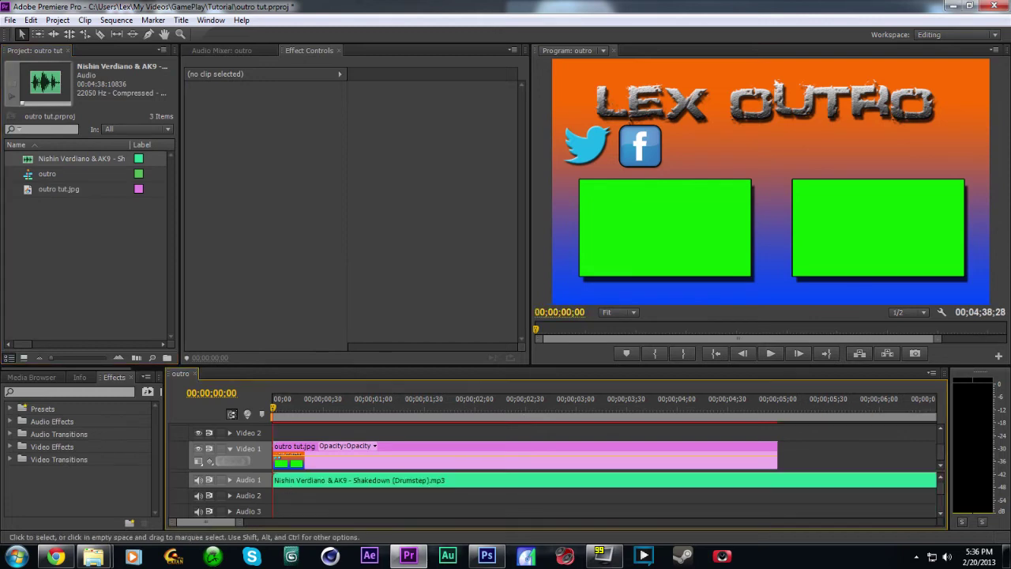
Step: Expand Audio 1 and preview the sequence with the Audio Mixer showing
click(229, 480)
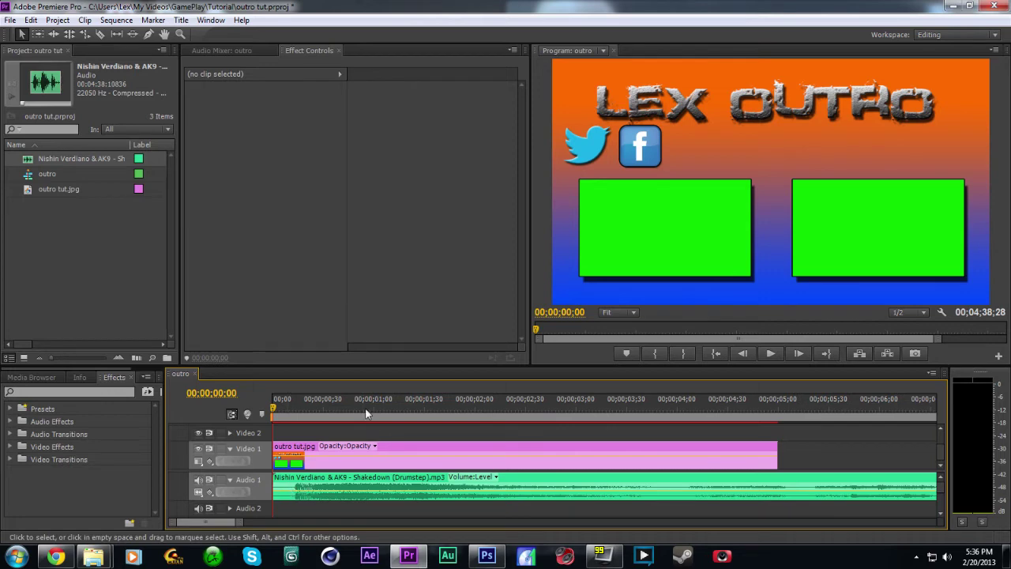
click(776, 354)
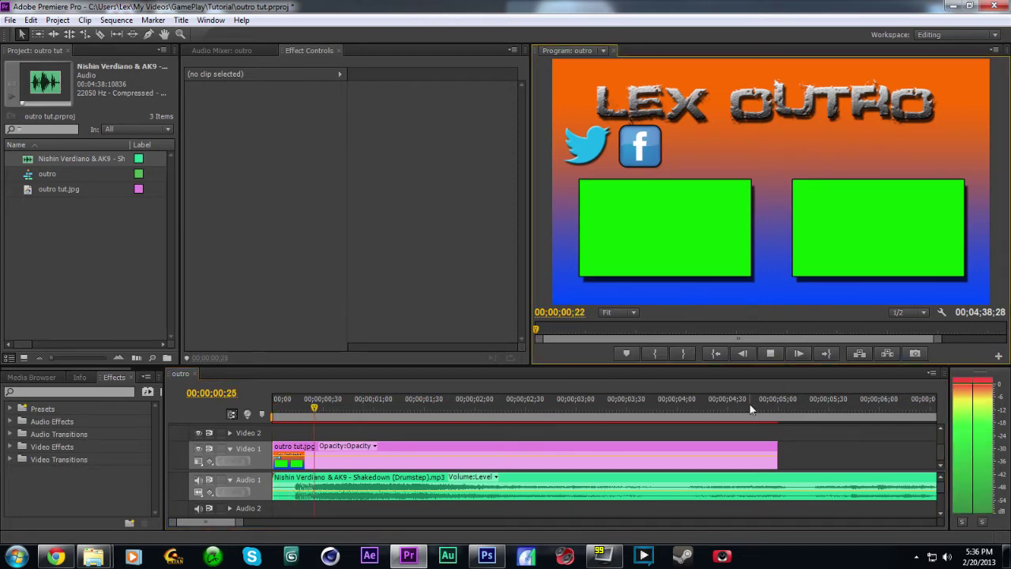
click(256, 52)
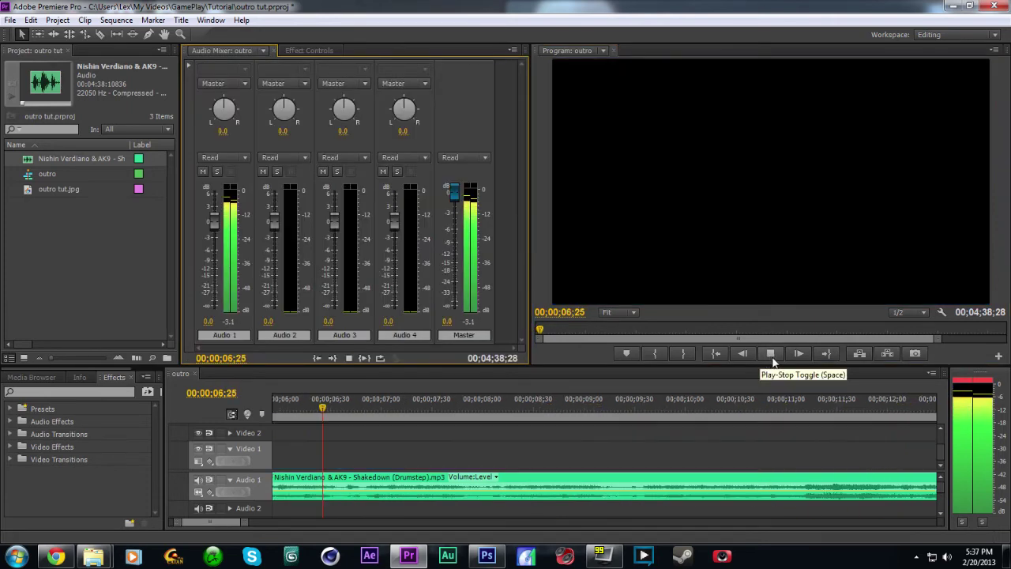
click(771, 354)
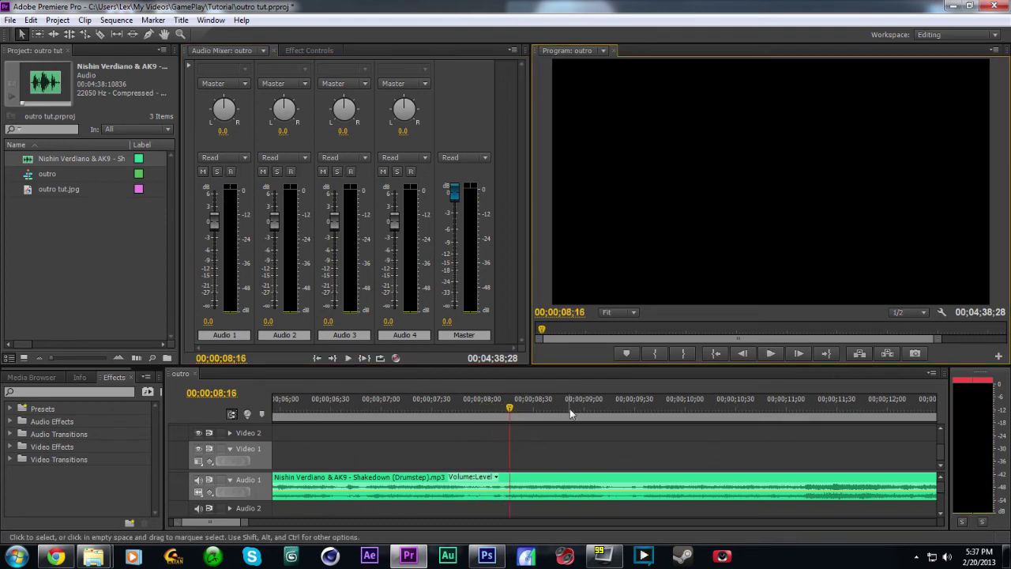
Step: Stretch the outro tut.jpg clip's end out to about 00;00;30;28
click(486, 407)
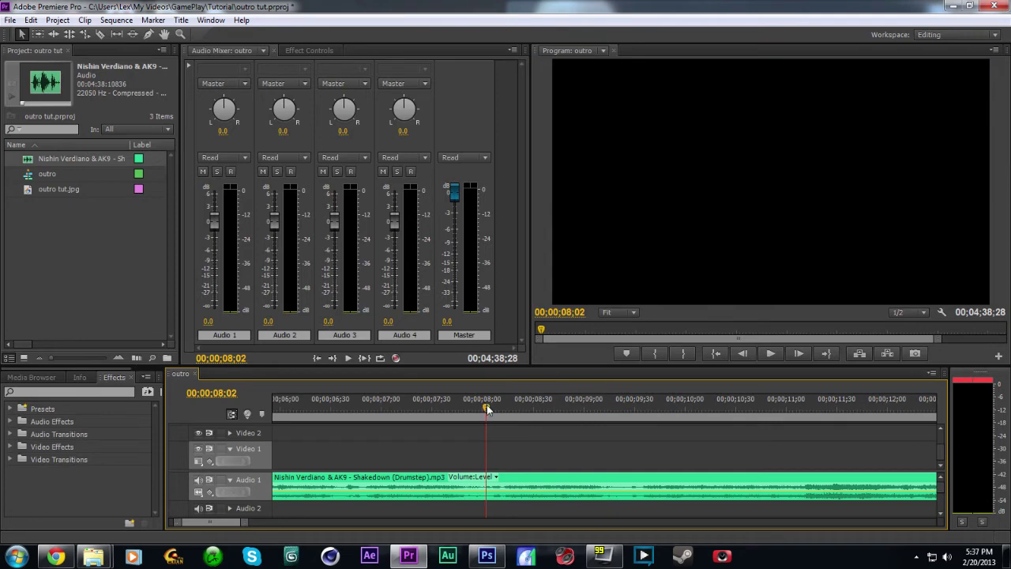
key(minus)
key(minus)
key(minus)
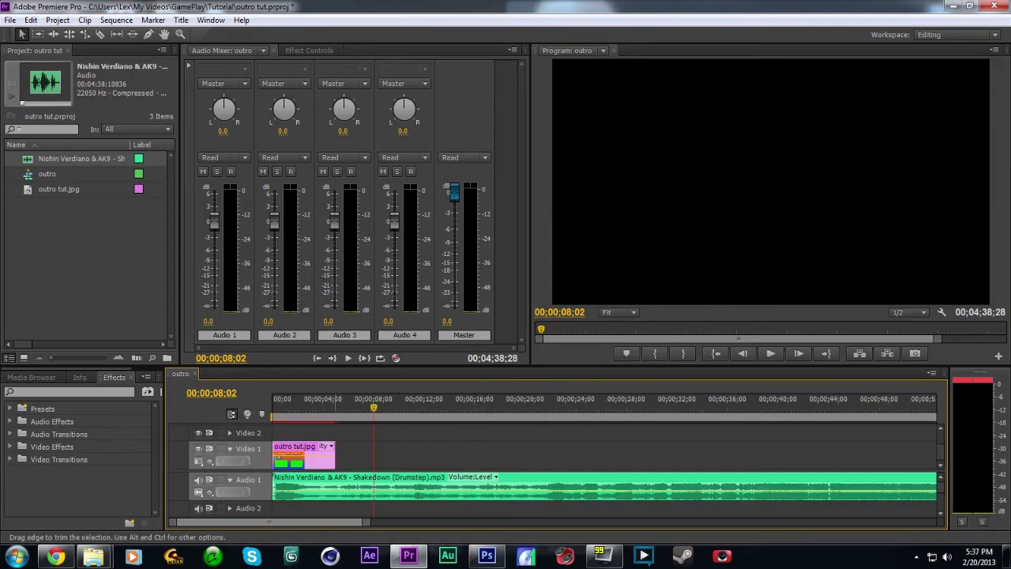
click(334, 455)
drag(334, 455, 660, 455)
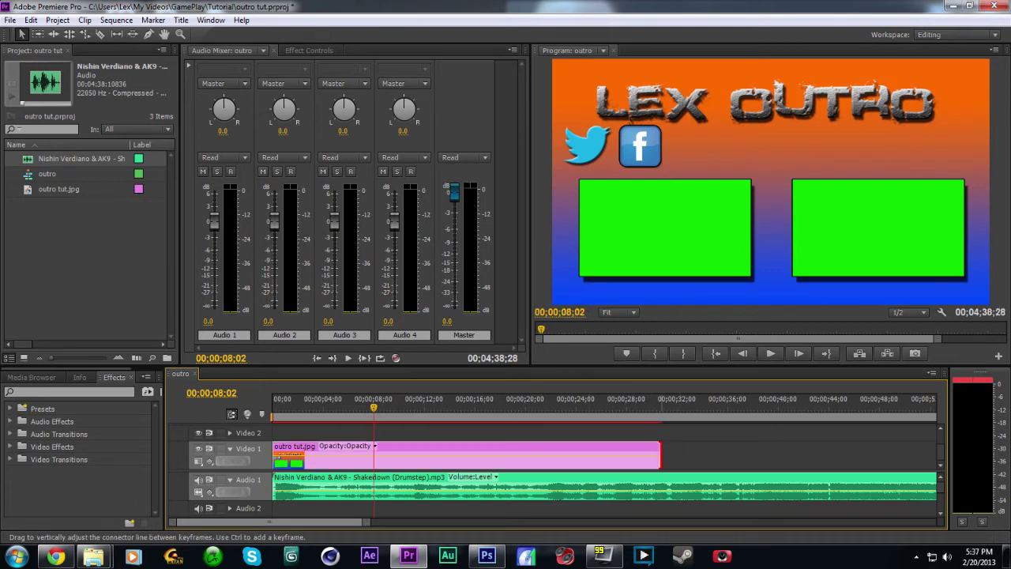
click(658, 403)
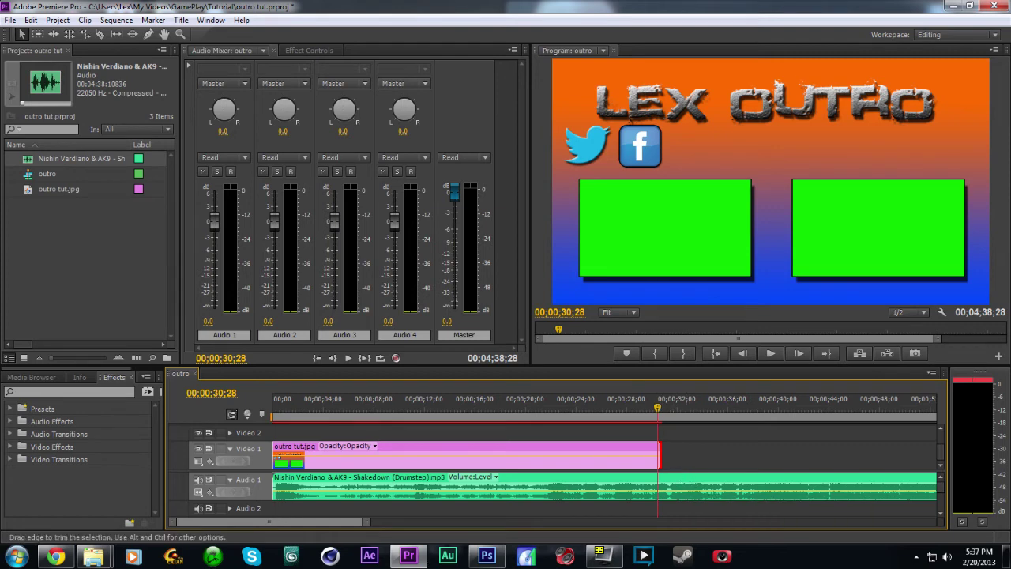
Step: Trim the Shakedown music back to the playhead and split it near the 30-second mark
key(minus)
key(minus)
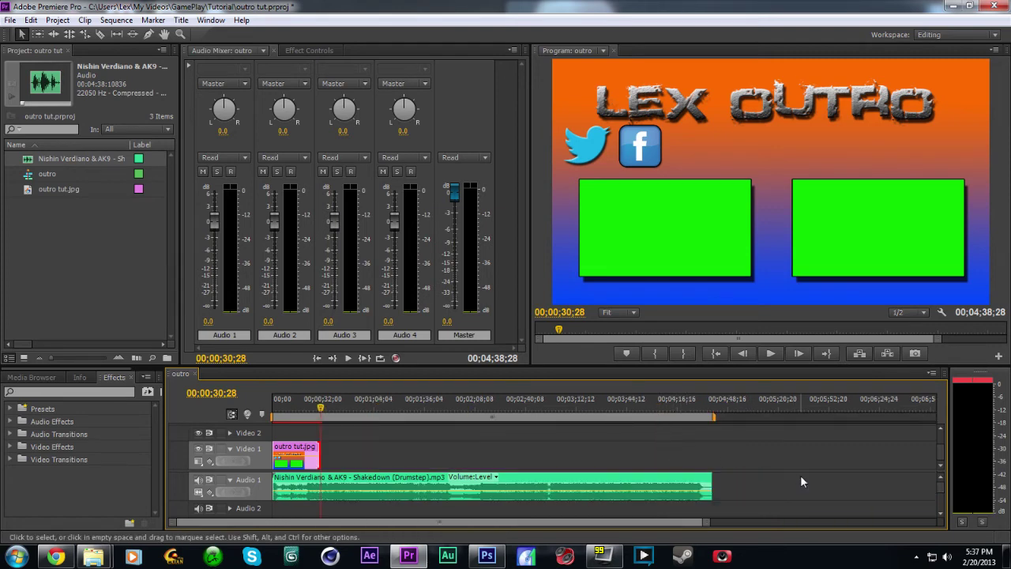
drag(710, 486, 320, 485)
key(equal)
key(equal)
key(equal)
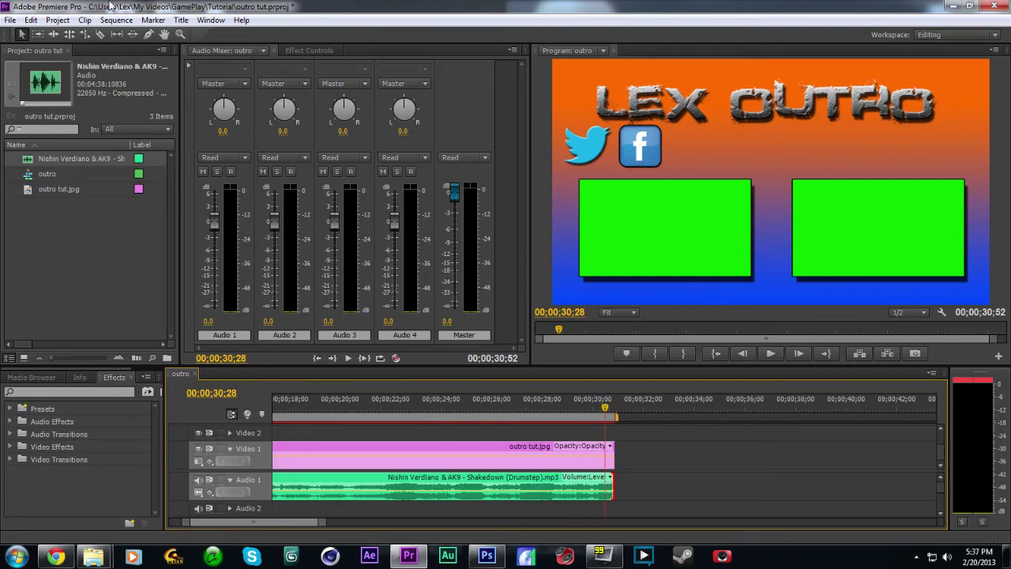
click(101, 35)
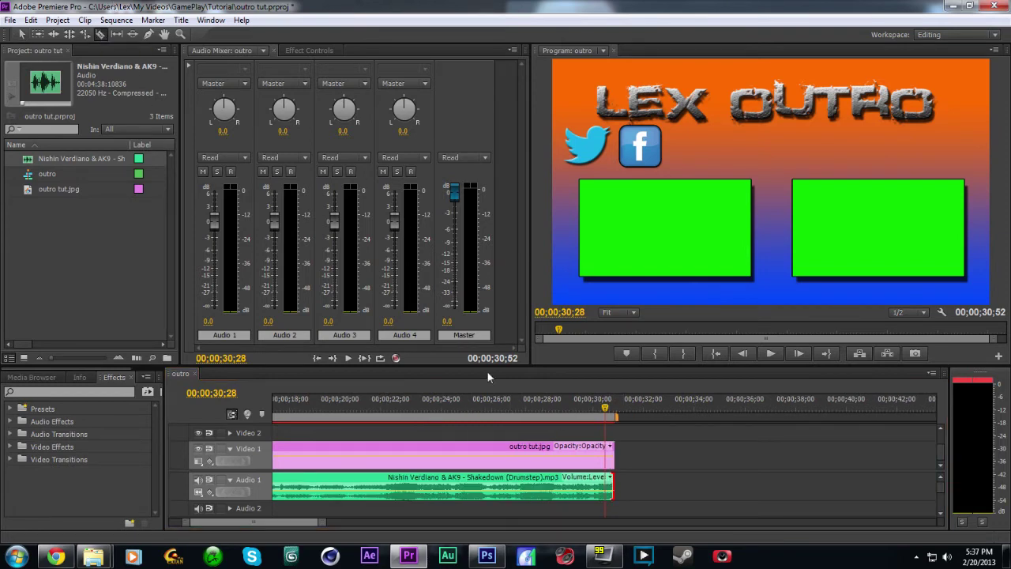
click(589, 486)
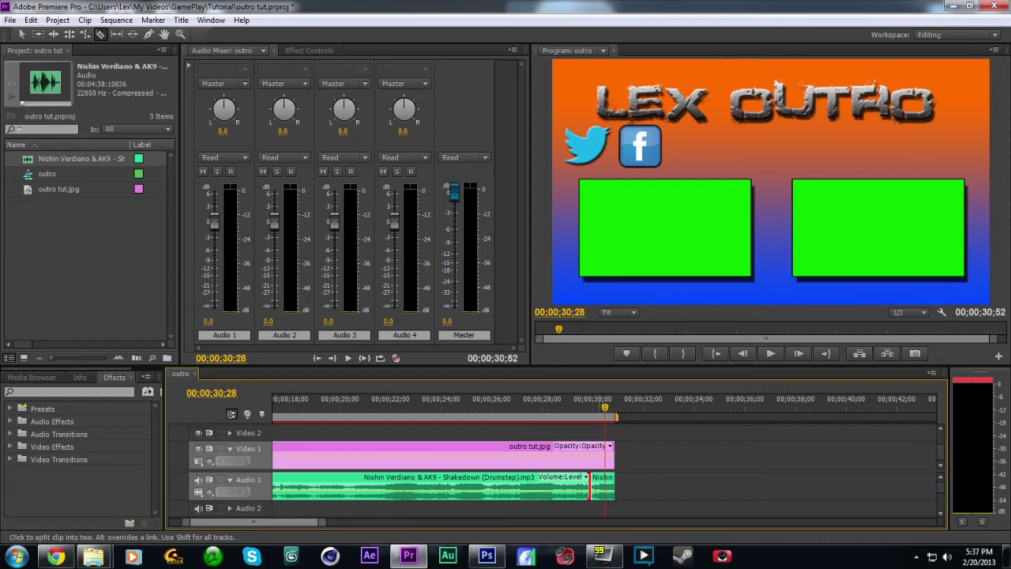
Step: Clear the leftover music piece and extend the music to end with the image near 00;00;30;28
right_click(596, 490)
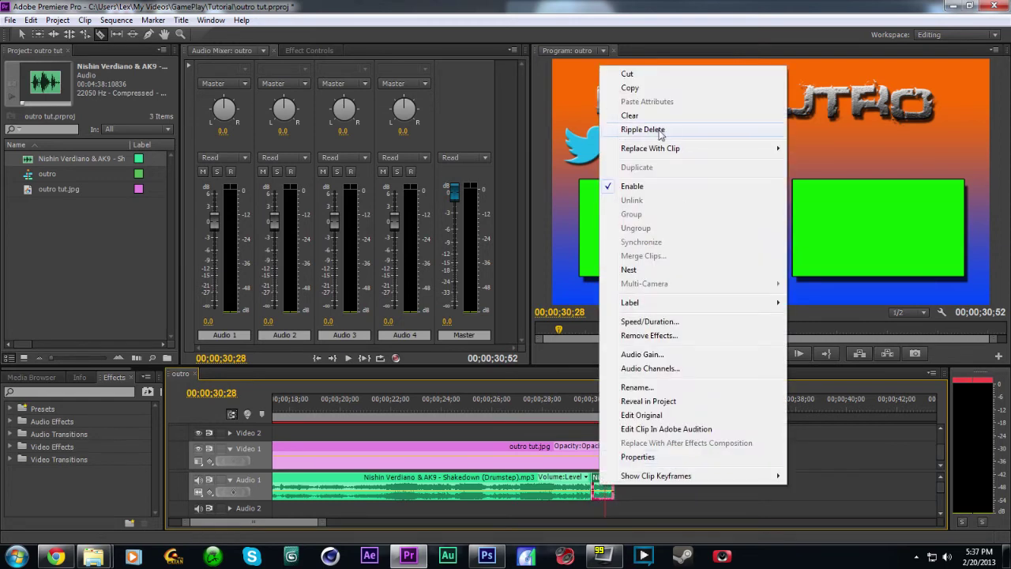
click(631, 112)
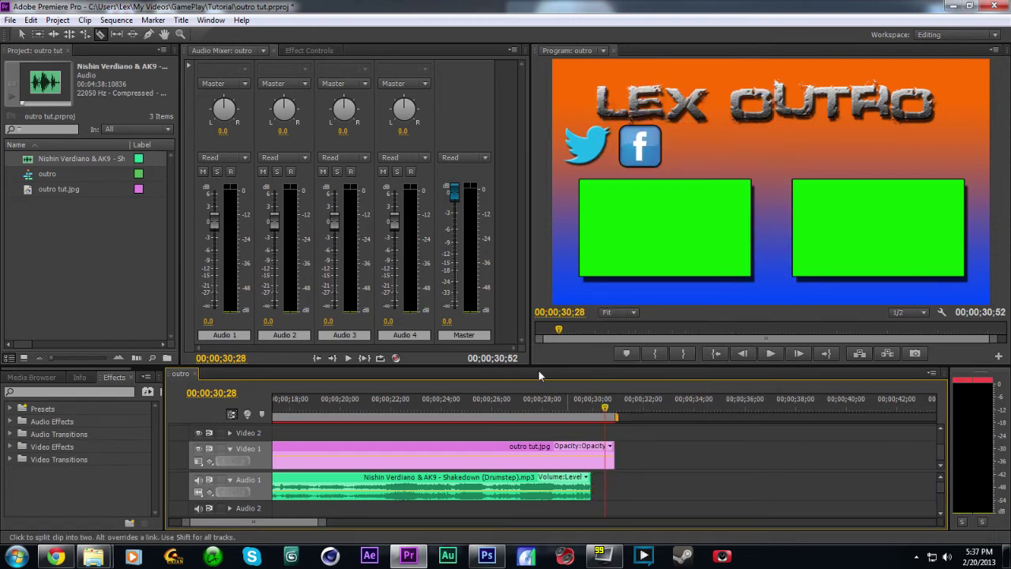
click(21, 34)
drag(590, 488, 616, 488)
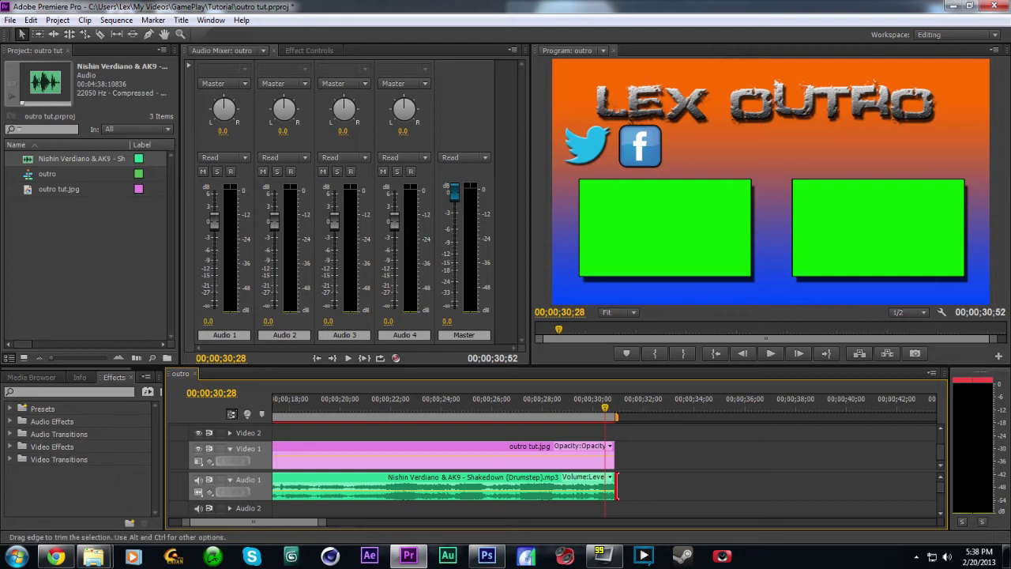
drag(316, 519, 298, 518)
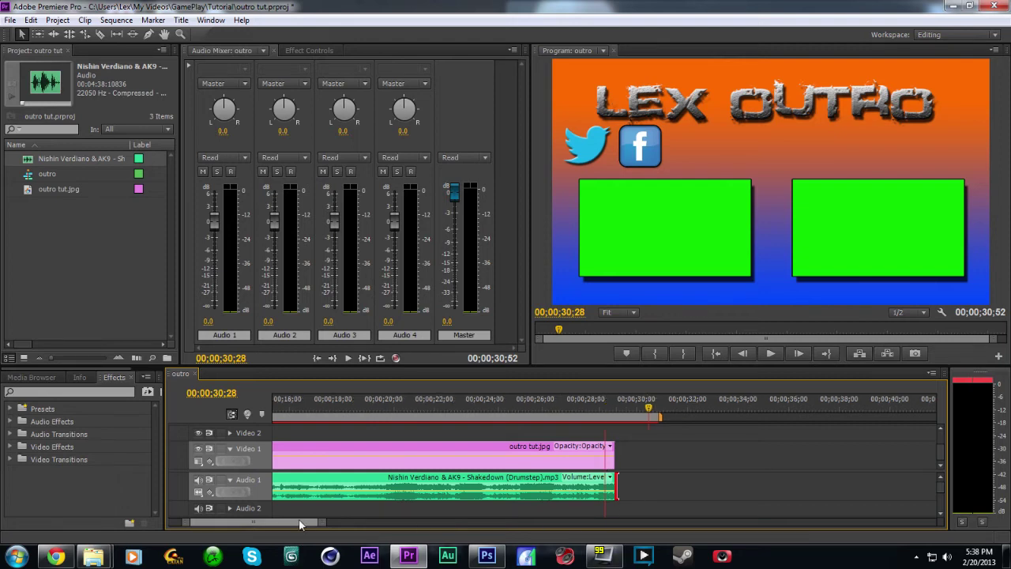
key(Home)
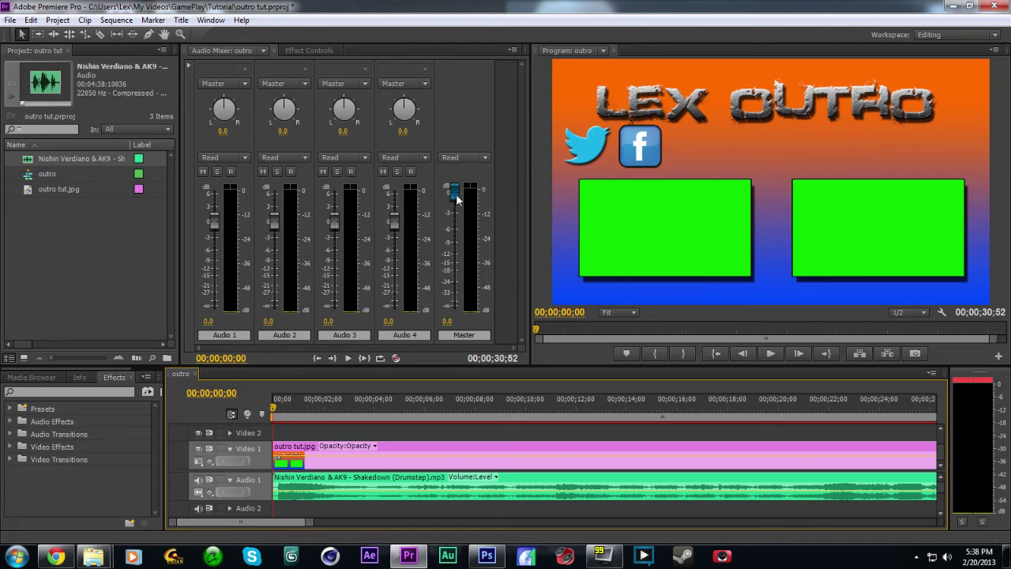
Step: Drag the Master fader down to -19.1 dB and play the sequence to about 13 seconds
drag(455, 197, 459, 280)
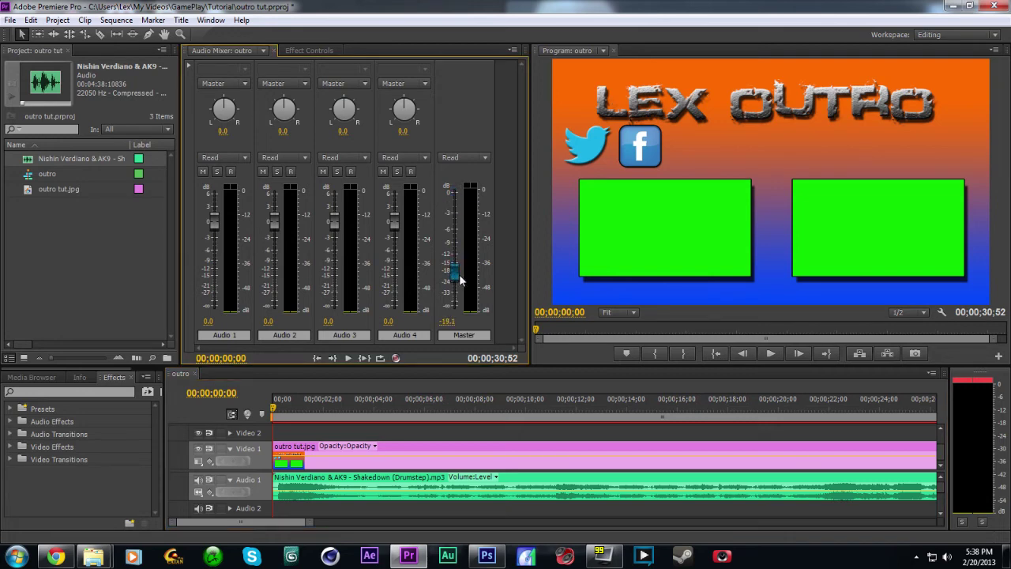
key(space)
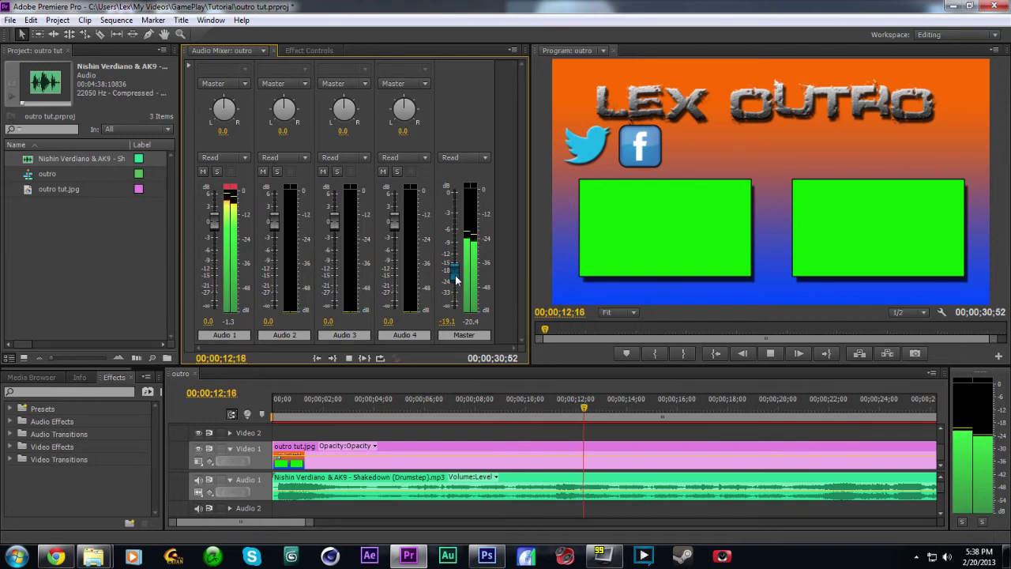
key(space)
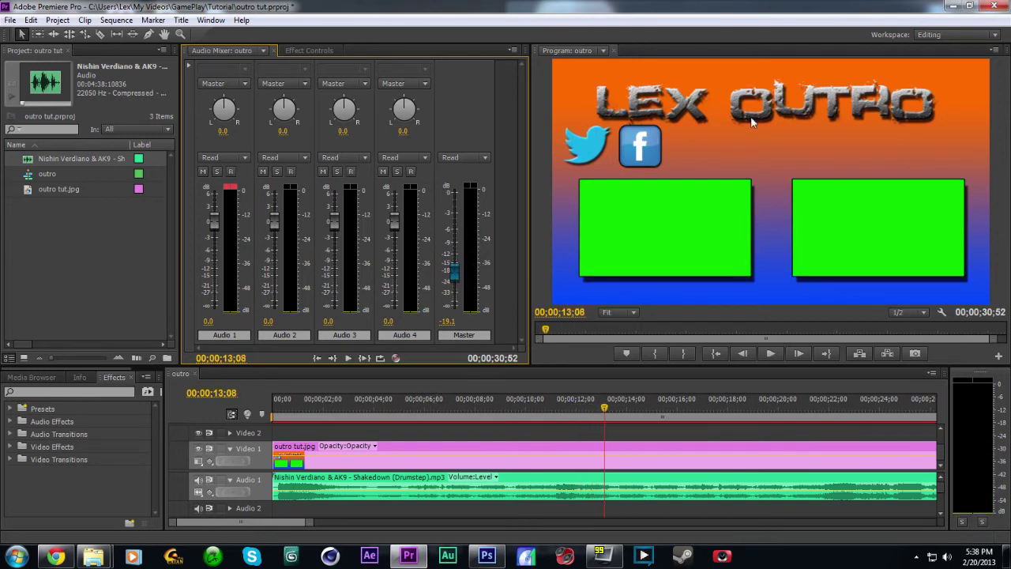
Step: Open the File menu and dismiss it without choosing any command
click(10, 20)
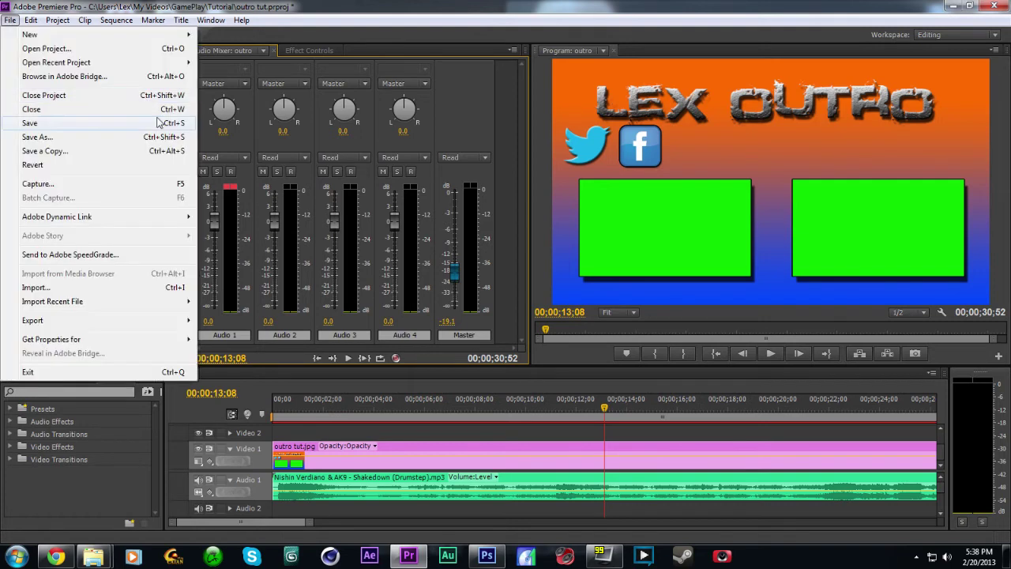
click(306, 162)
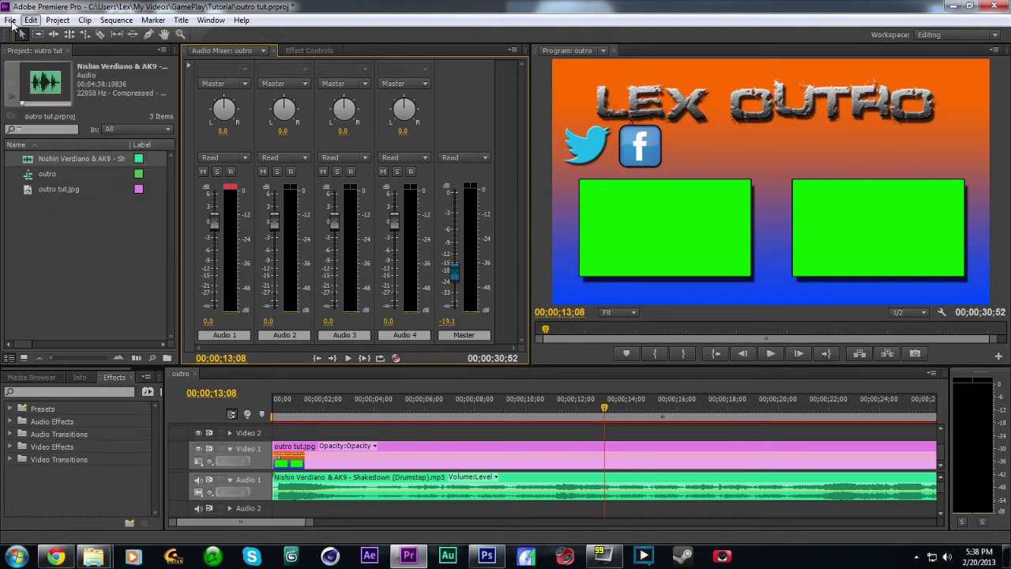
click(11, 19)
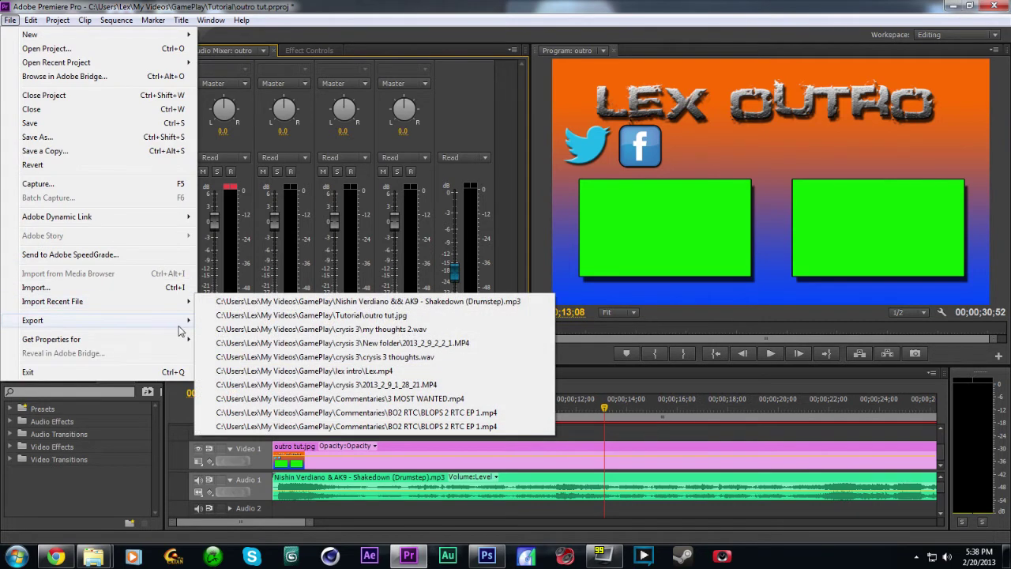
mouse_move(184, 327)
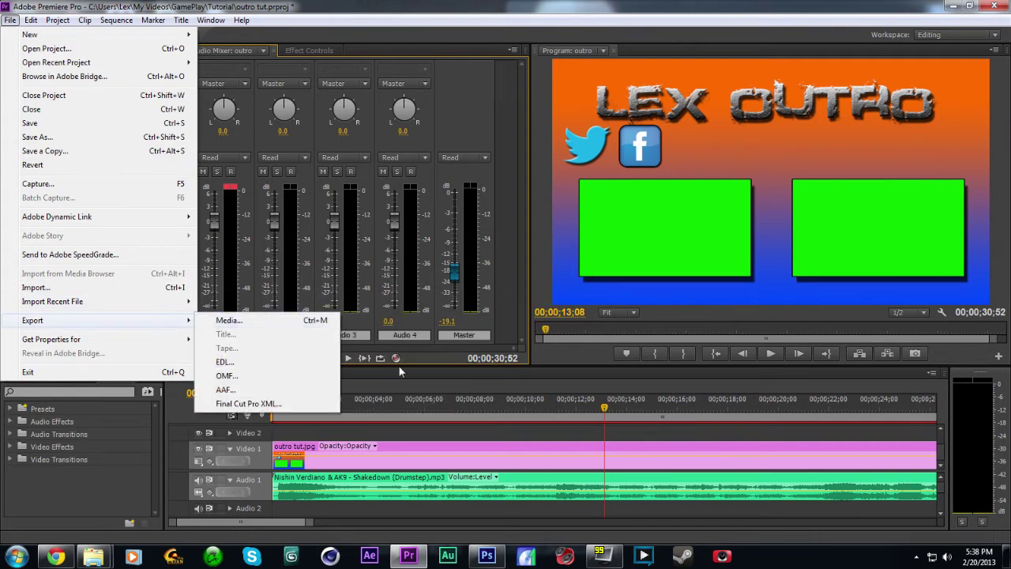
click(494, 370)
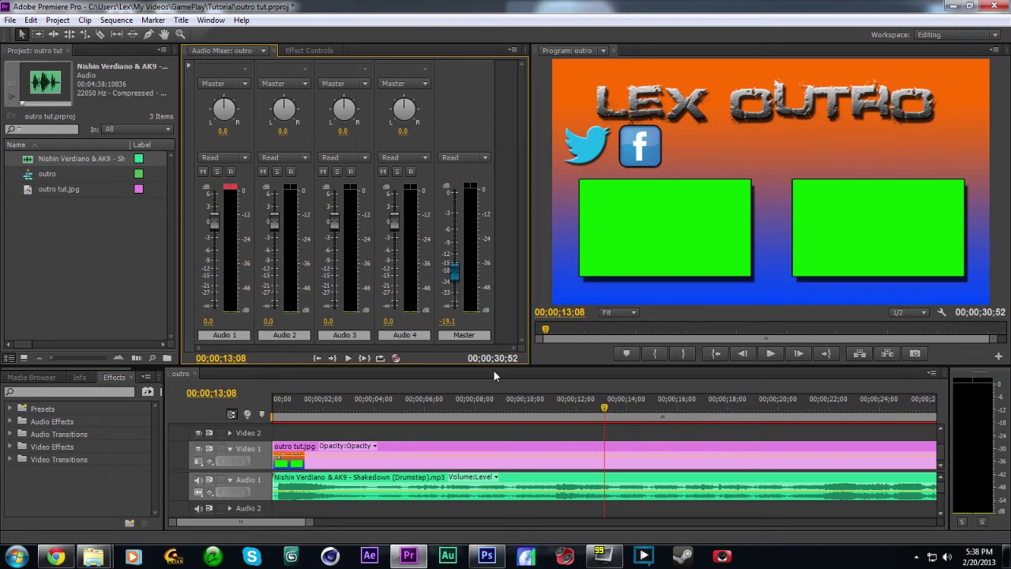
Step: In Export Settings, choose H.264 format with the HD 720p 29.97 preset
key(ctrl+m)
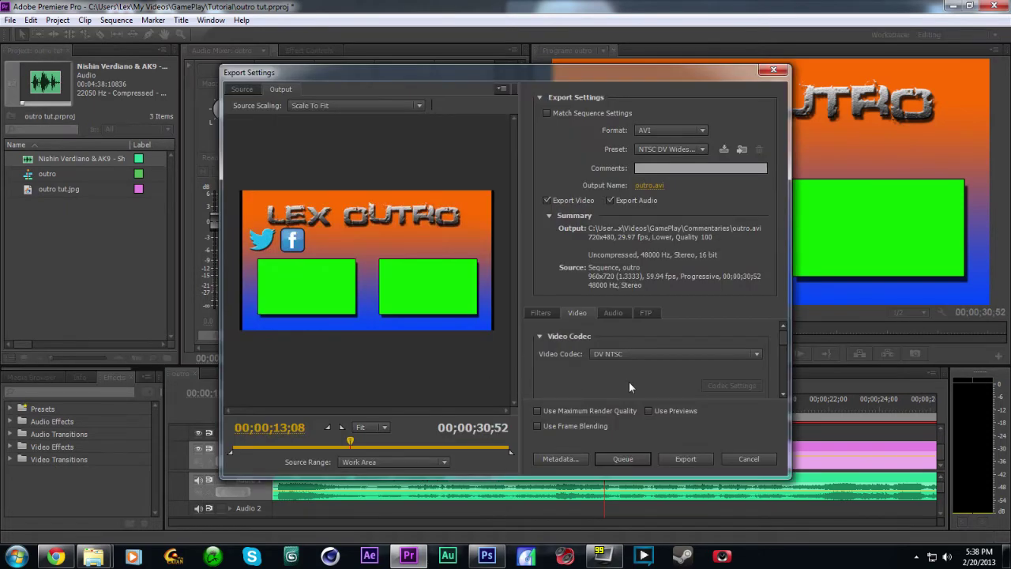
click(706, 129)
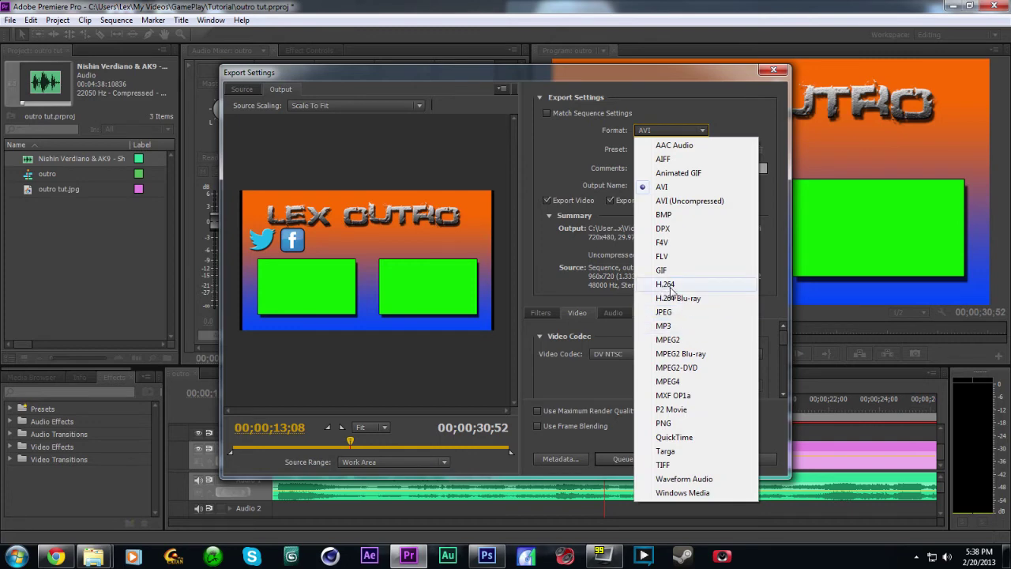
click(668, 286)
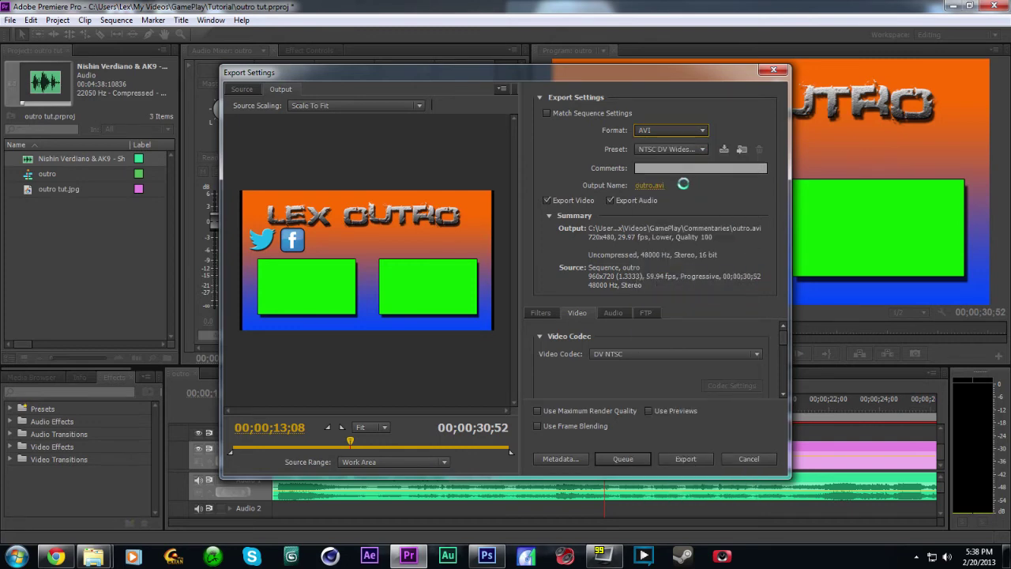
click(702, 149)
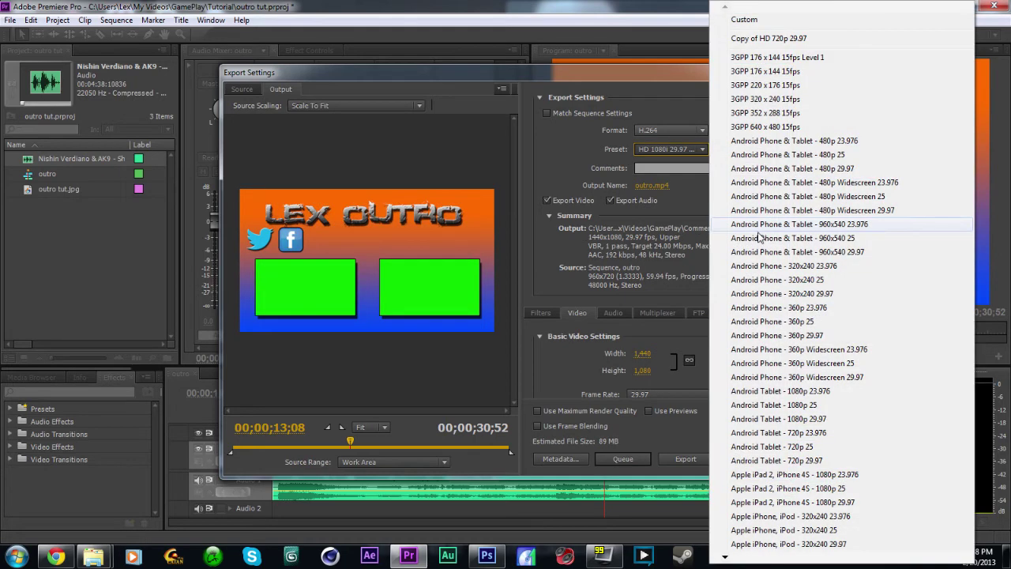
mouse_move(724, 560)
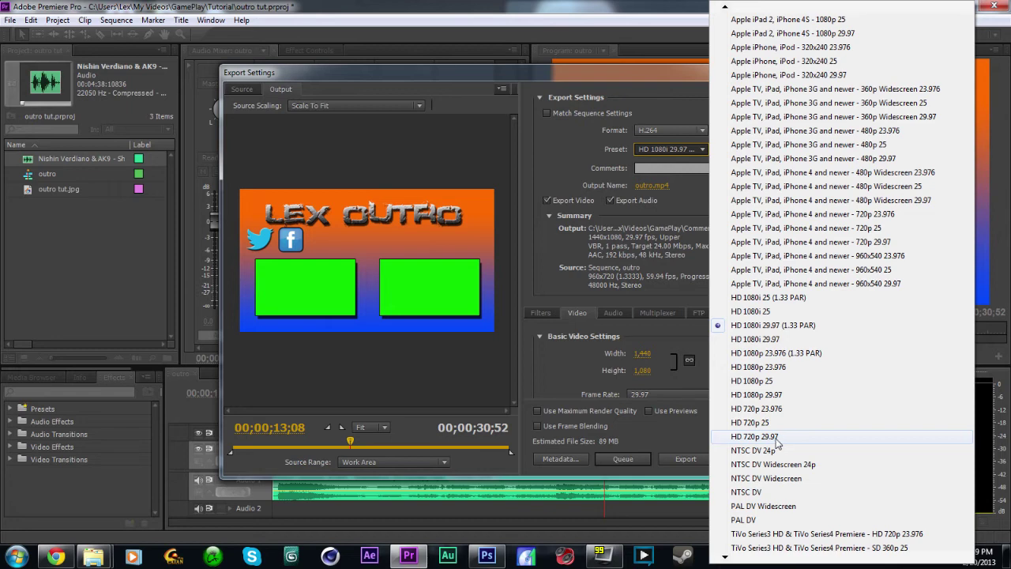
click(754, 436)
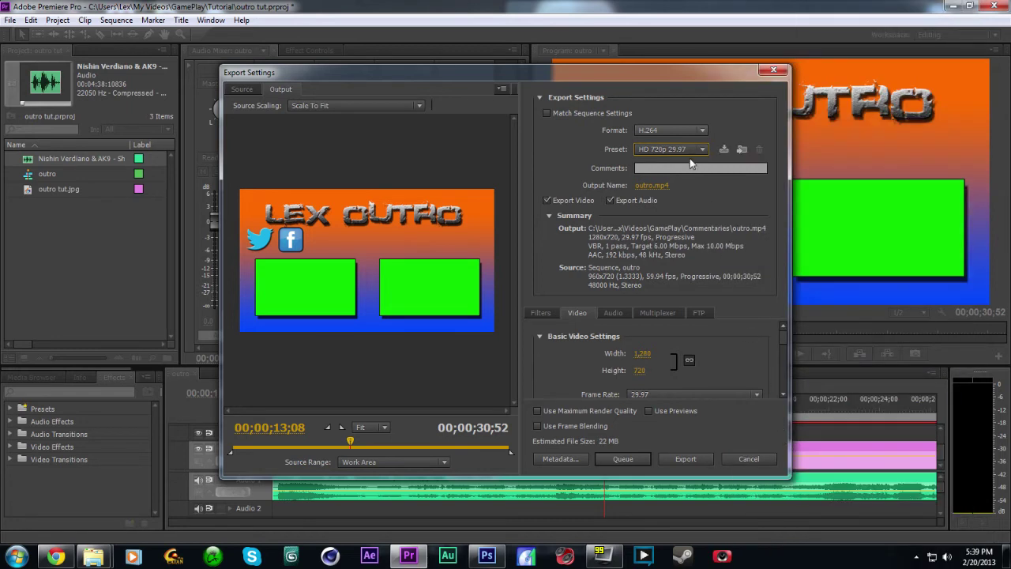
click(655, 187)
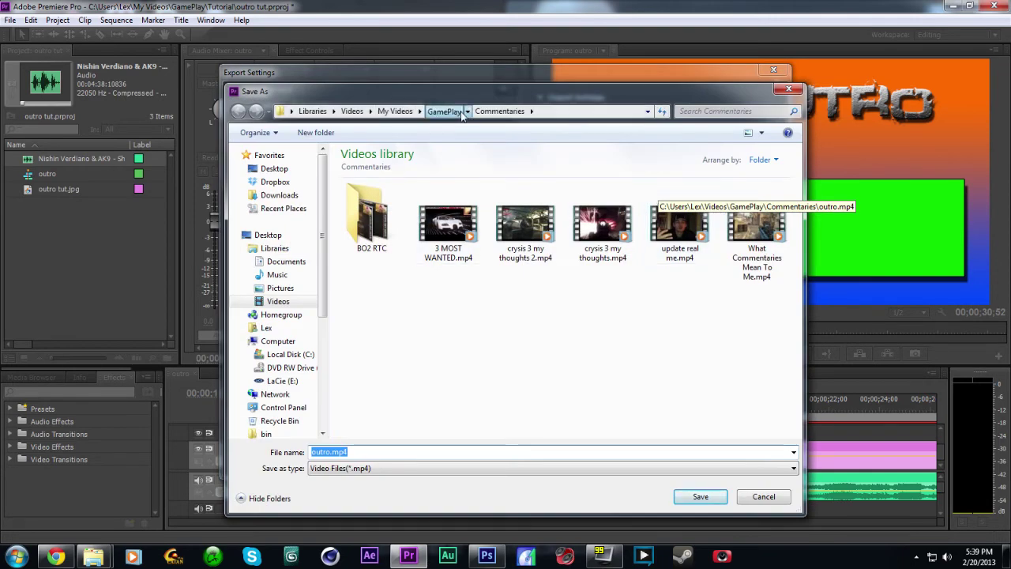
Step: Save the export as outro.mp4 in the GamePlay > Tutorial folder
click(443, 112)
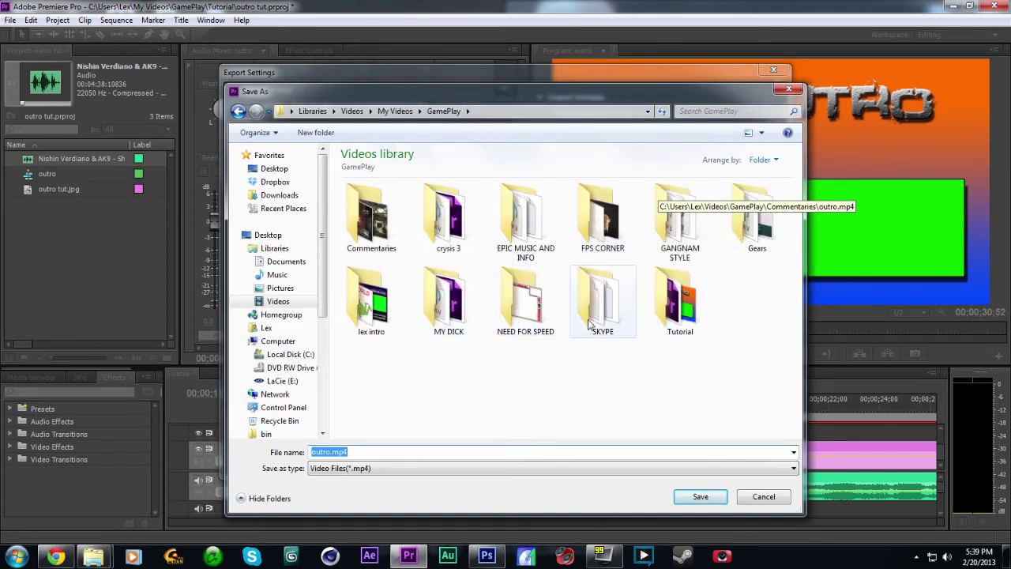
click(672, 310)
double_click(672, 310)
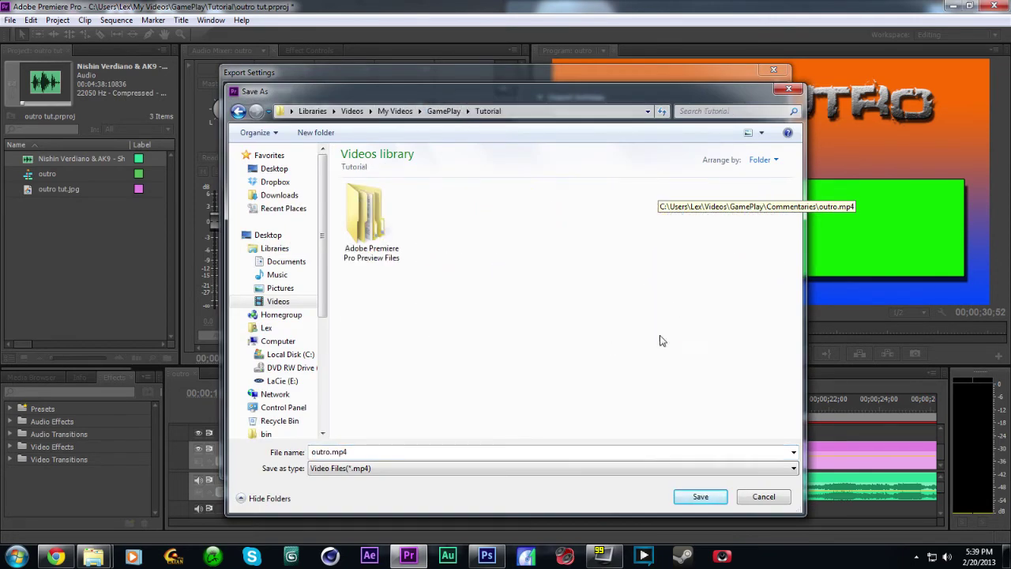
click(699, 498)
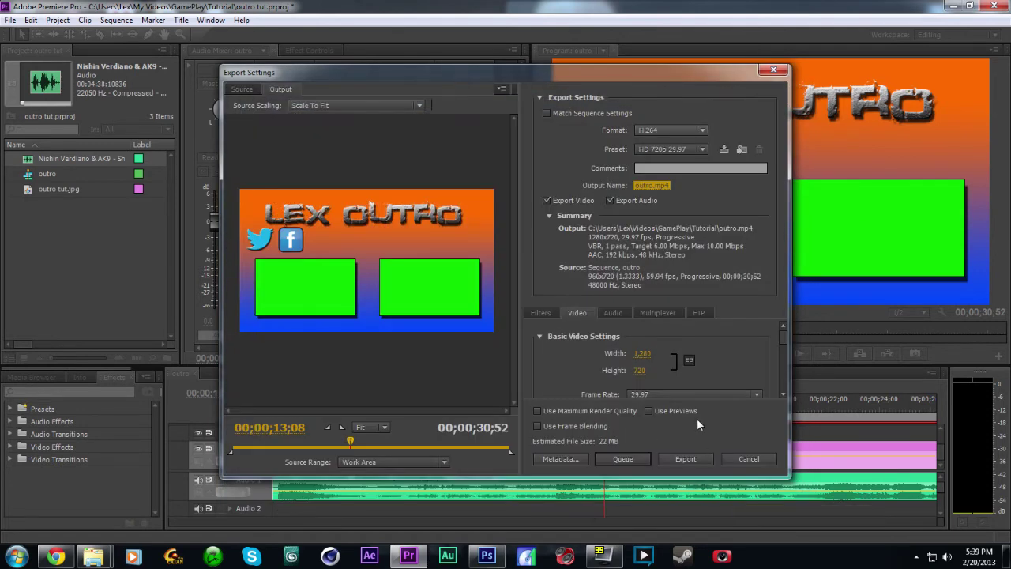
Step: Start encoding the outro export
drag(783, 334, 781, 364)
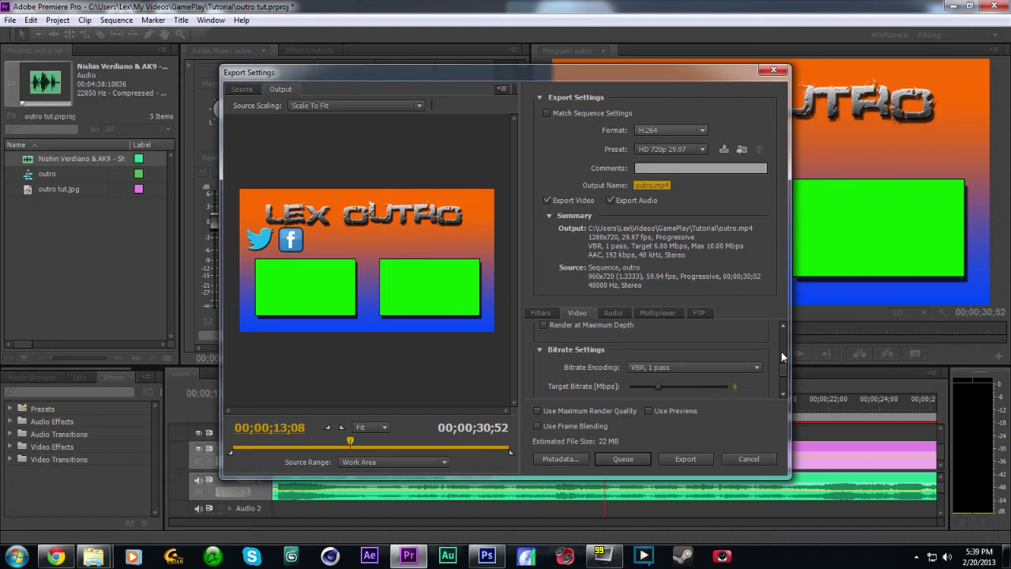
drag(781, 351, 781, 374)
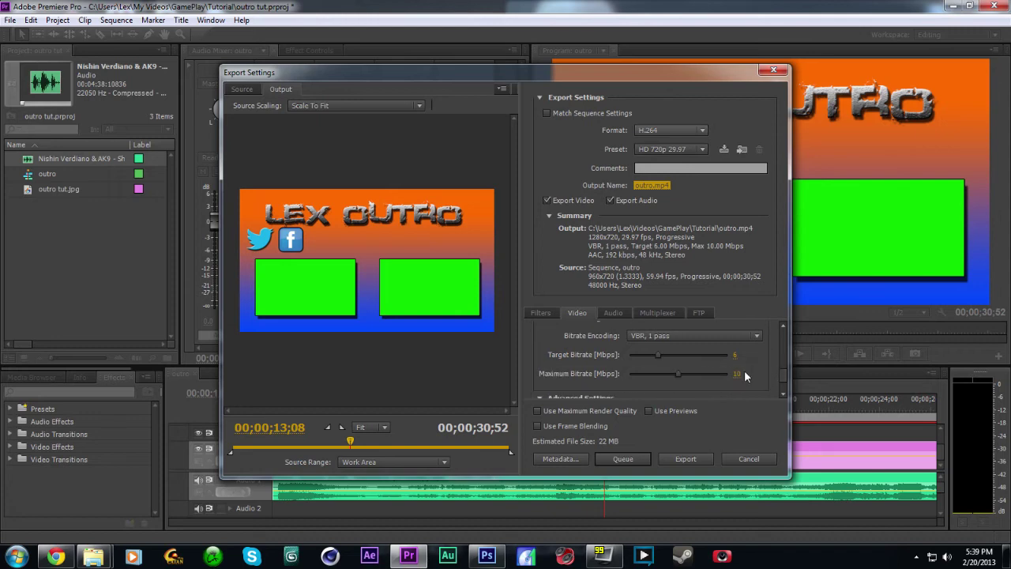
click(686, 458)
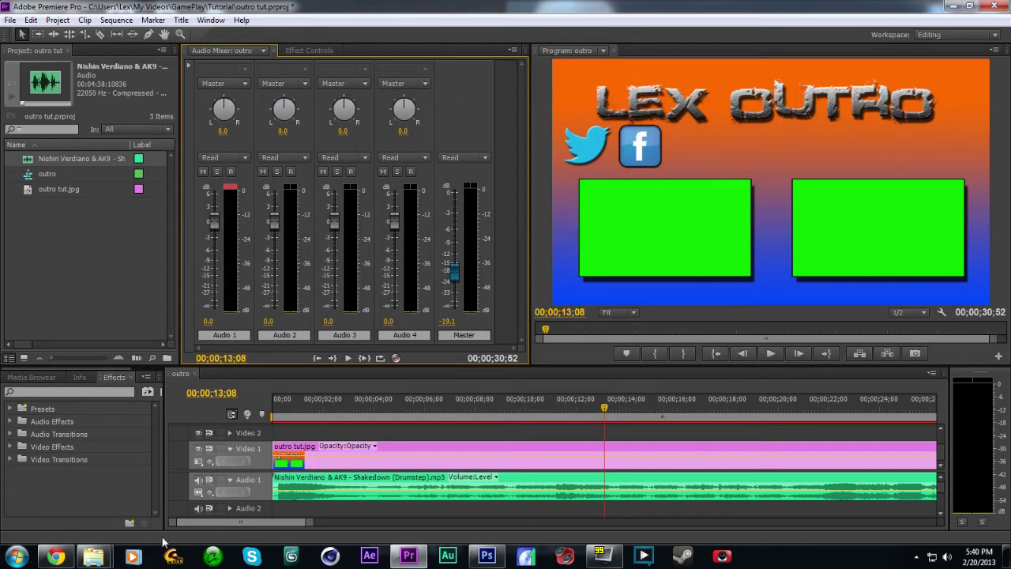
Step: Play outro.mp4 from the Tutorial folder in Windows Media Player, then close the player
mouse_move(93, 556)
click(213, 472)
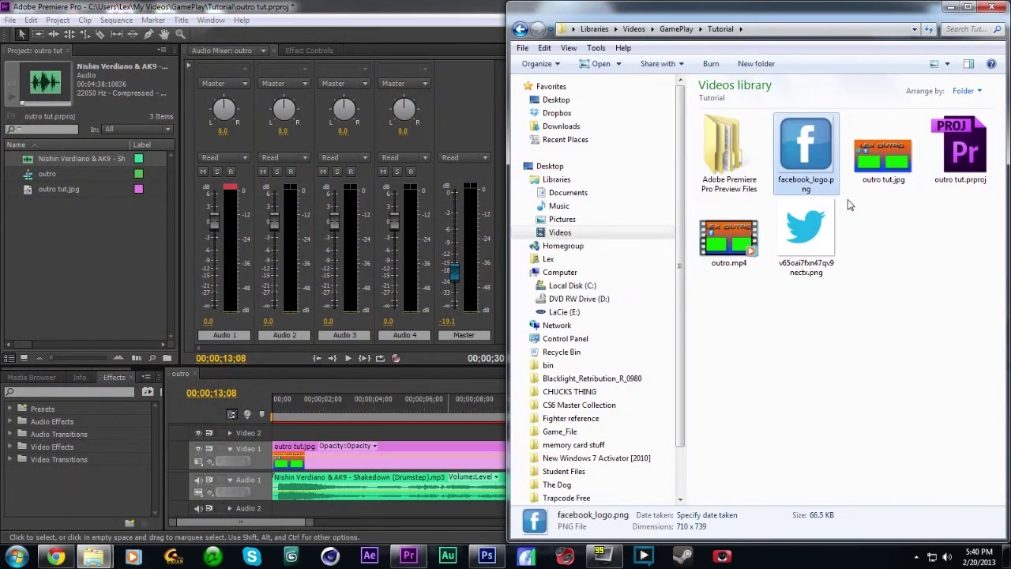
double_click(728, 238)
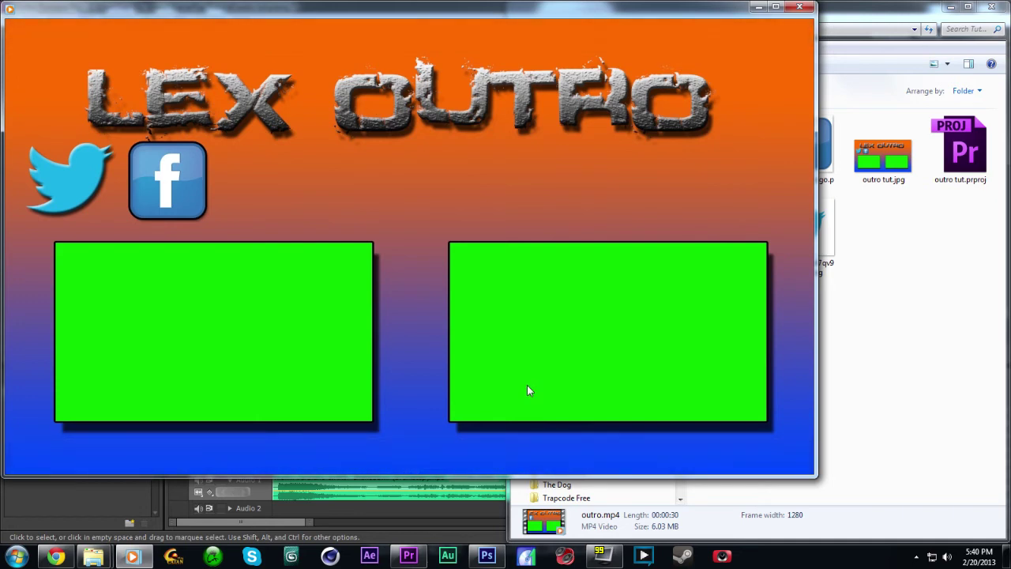
click(804, 10)
click(234, 15)
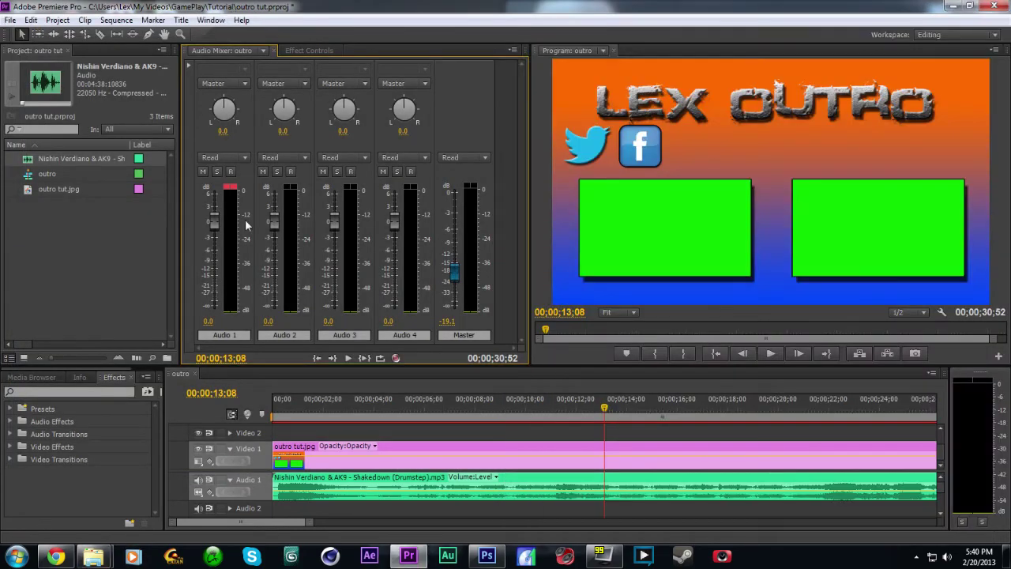
Step: Import outro.mp4 from the Tutorial folder into the project
double_click(70, 256)
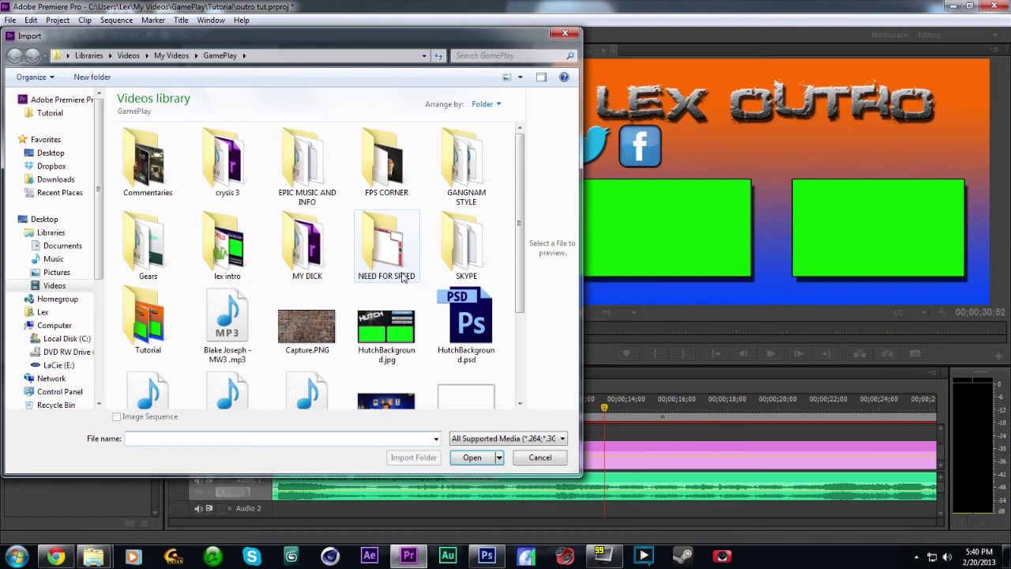
double_click(147, 319)
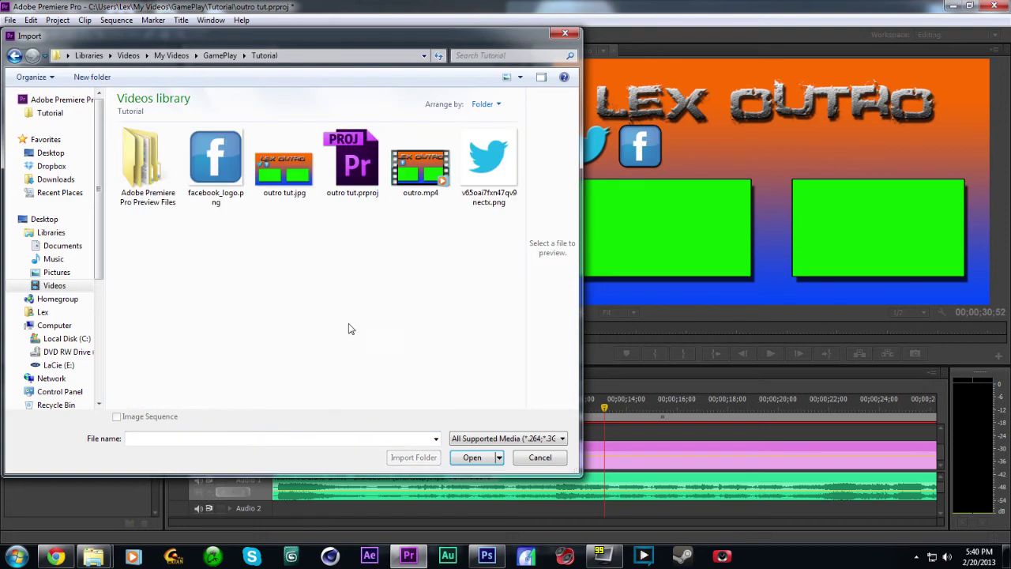
double_click(419, 182)
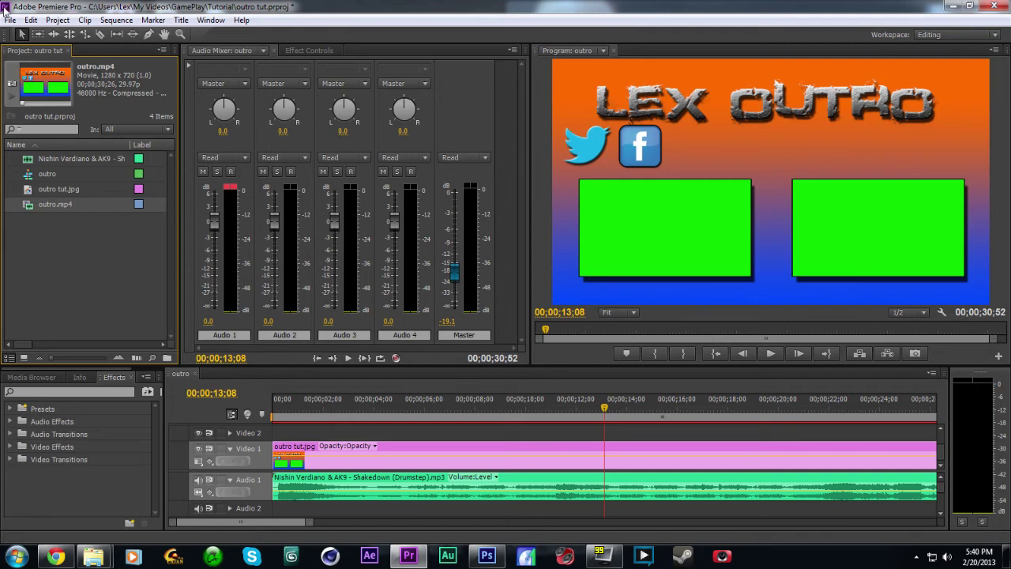
Step: Create a new sequence named 'outro final'
key(alt+e)
mouse_move(10, 20)
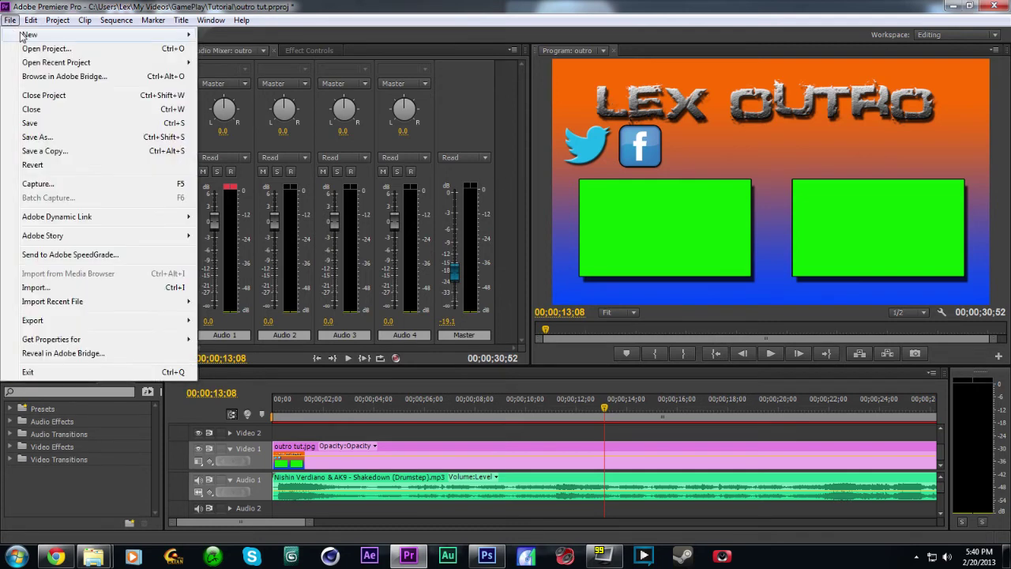
mouse_move(32, 35)
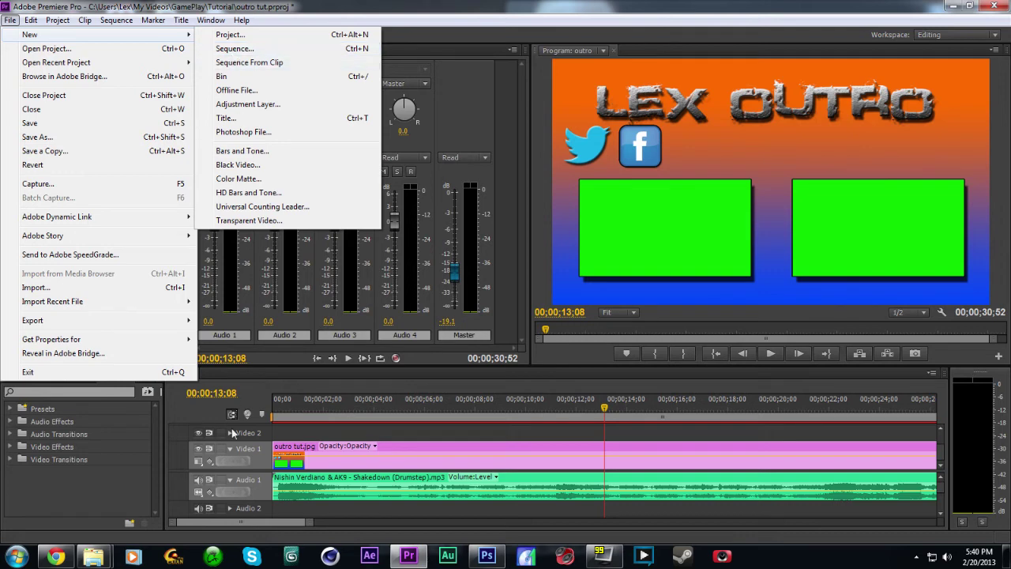
click(239, 375)
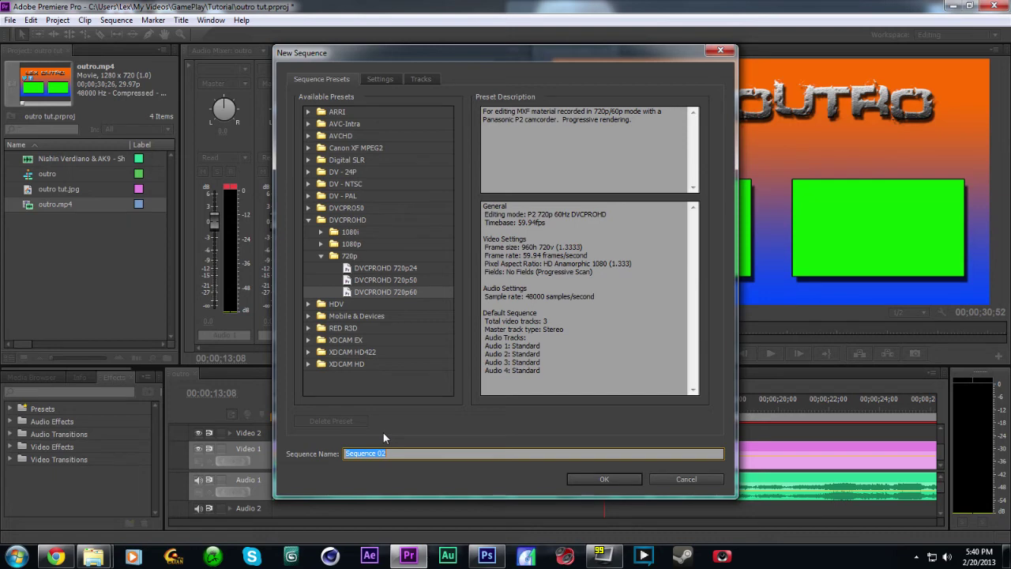
text(outro final)
click(604, 479)
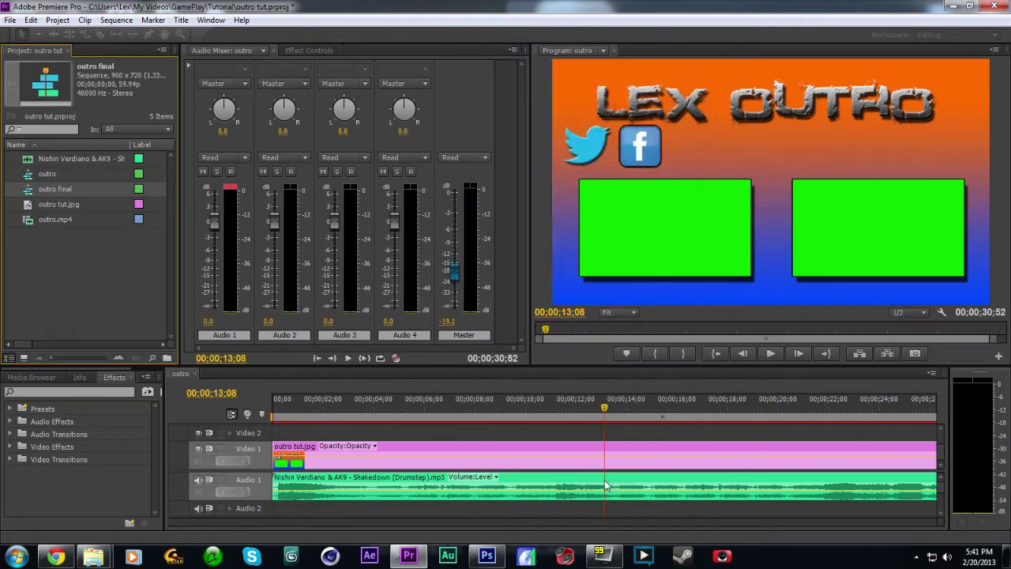
click(27, 221)
Step: Drop outro.mp4 onto Video 1 at the start, keeping existing sequence settings, and collapse Video 1
drag(27, 221, 328, 440)
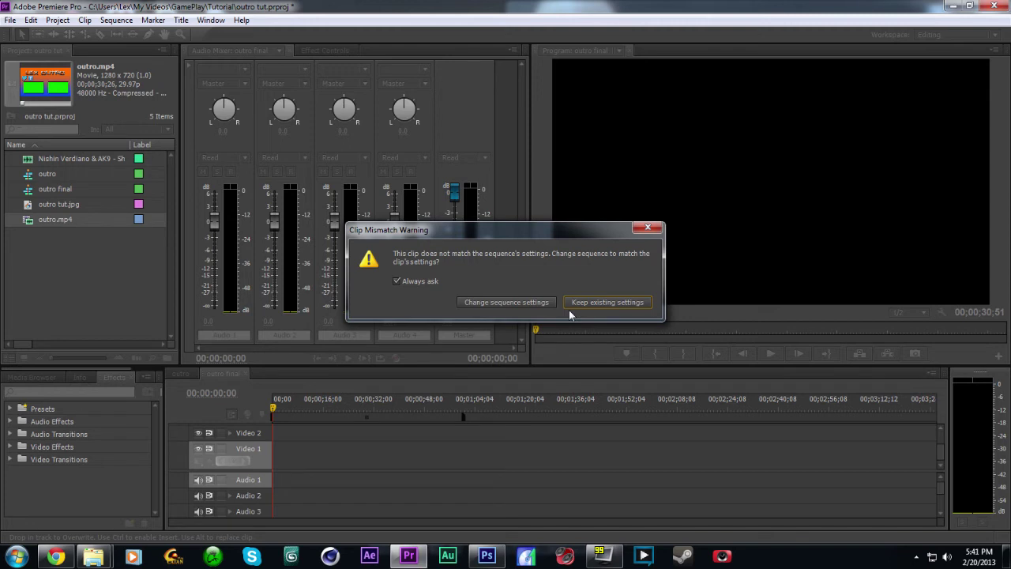
click(593, 303)
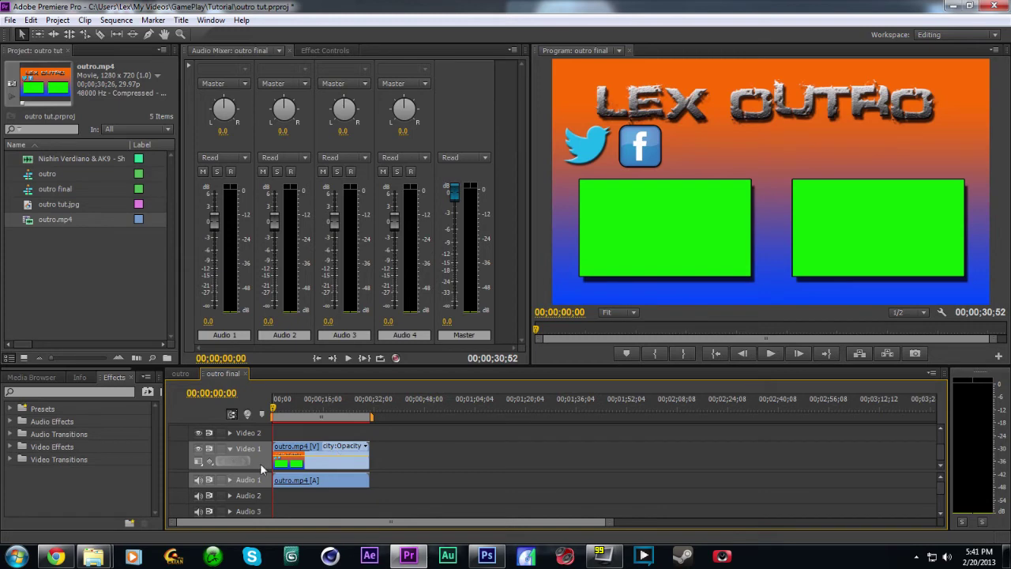
click(230, 448)
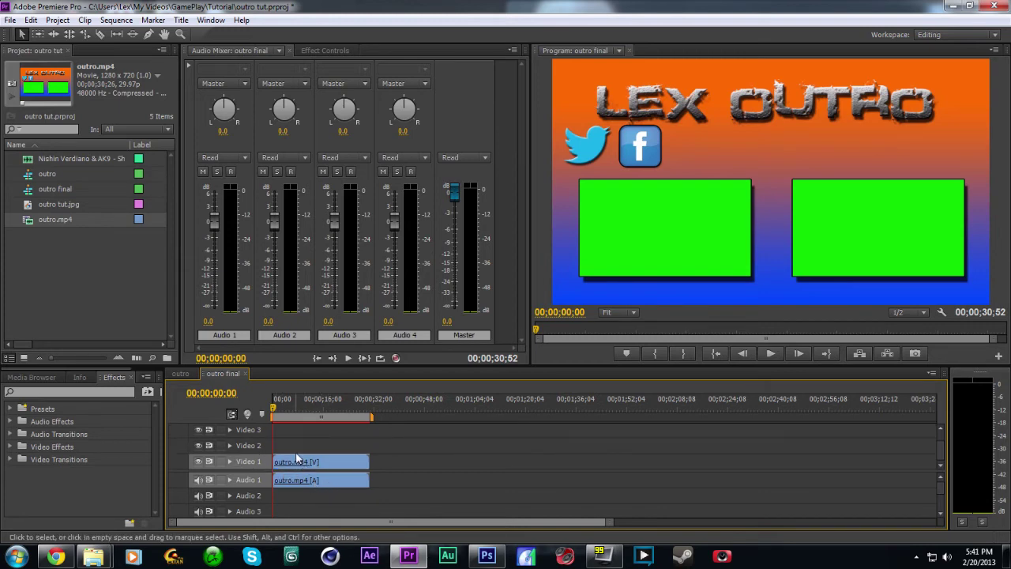
Step: Apply Ultra Key to outro.mp4 and sample a green box as the Key Color
key(shift+7)
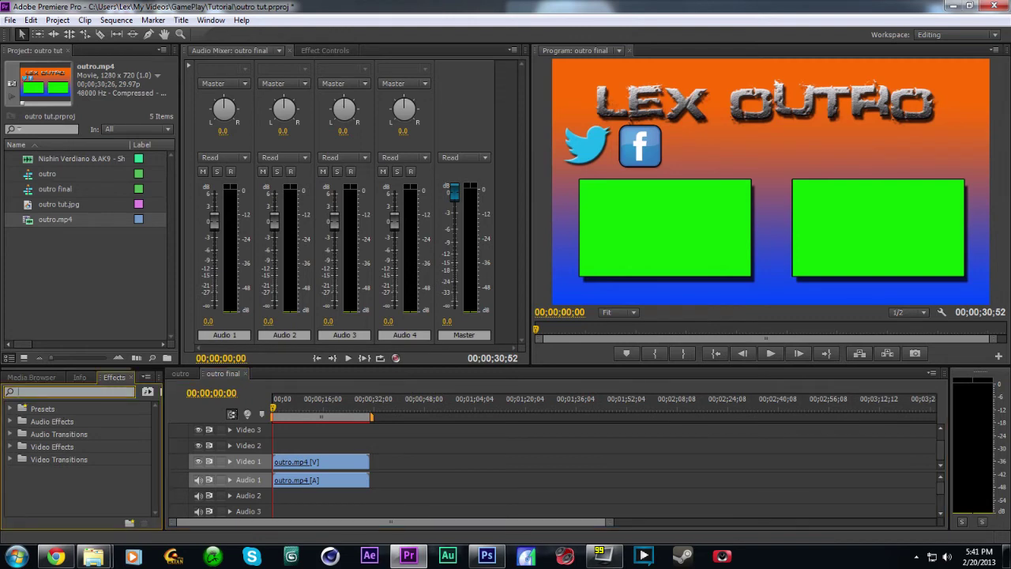
text(key)
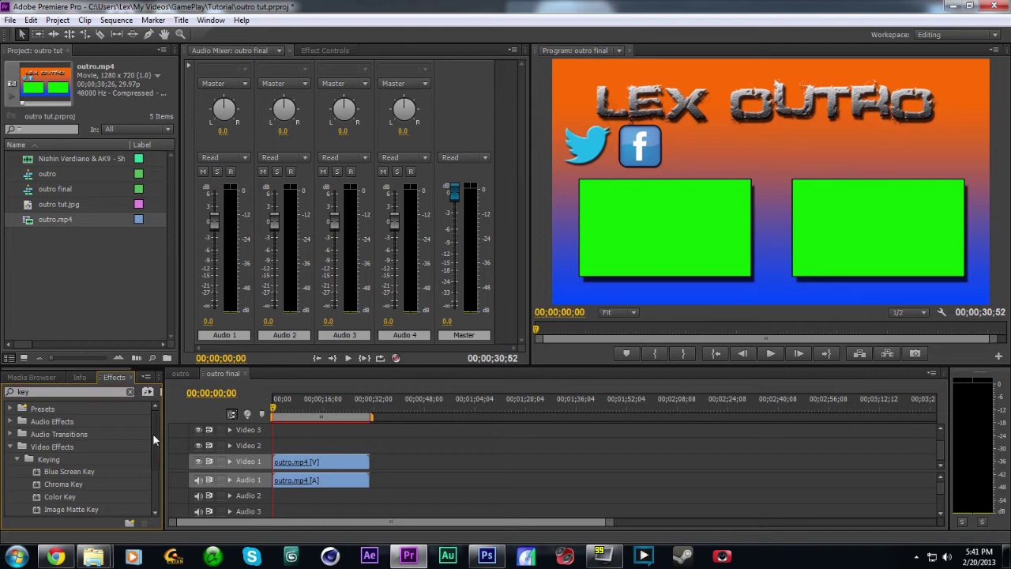
drag(152, 432, 157, 472)
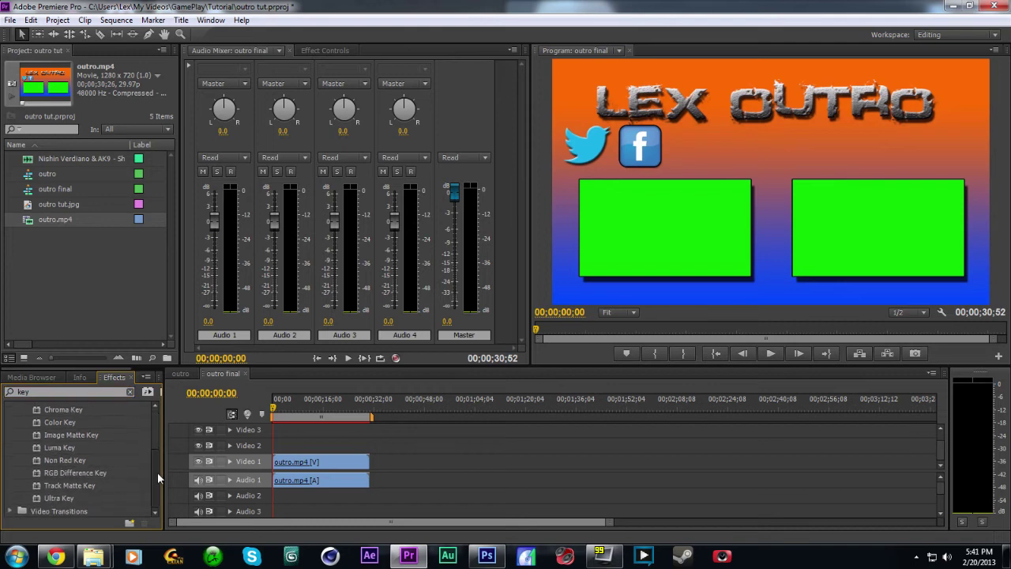
click(44, 495)
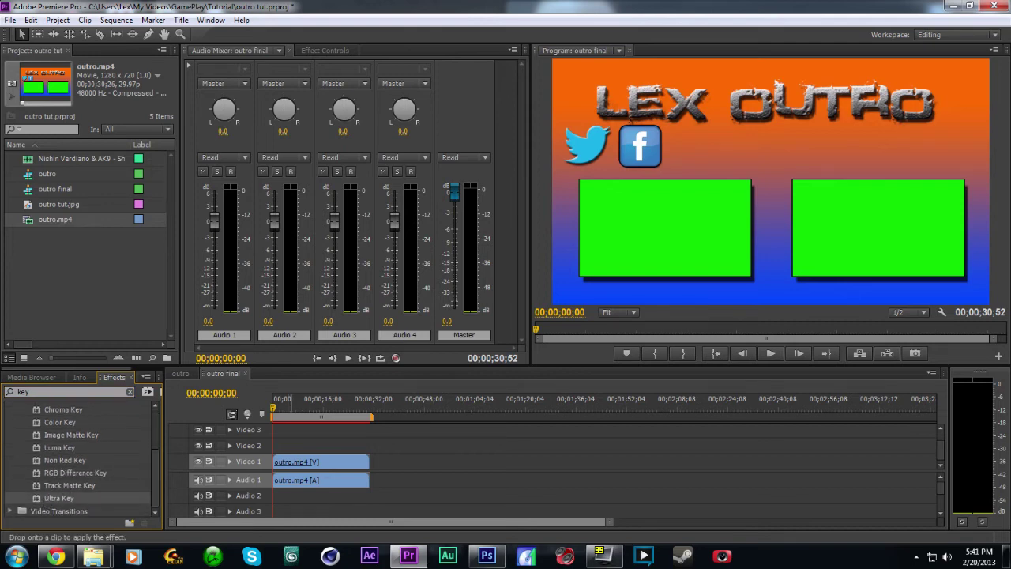
drag(291, 402, 313, 462)
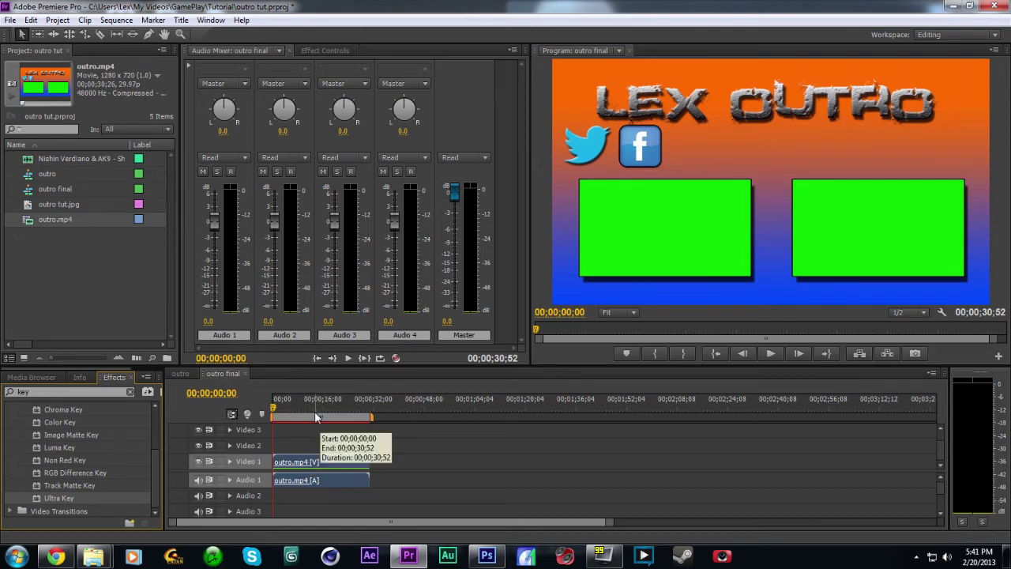
click(331, 49)
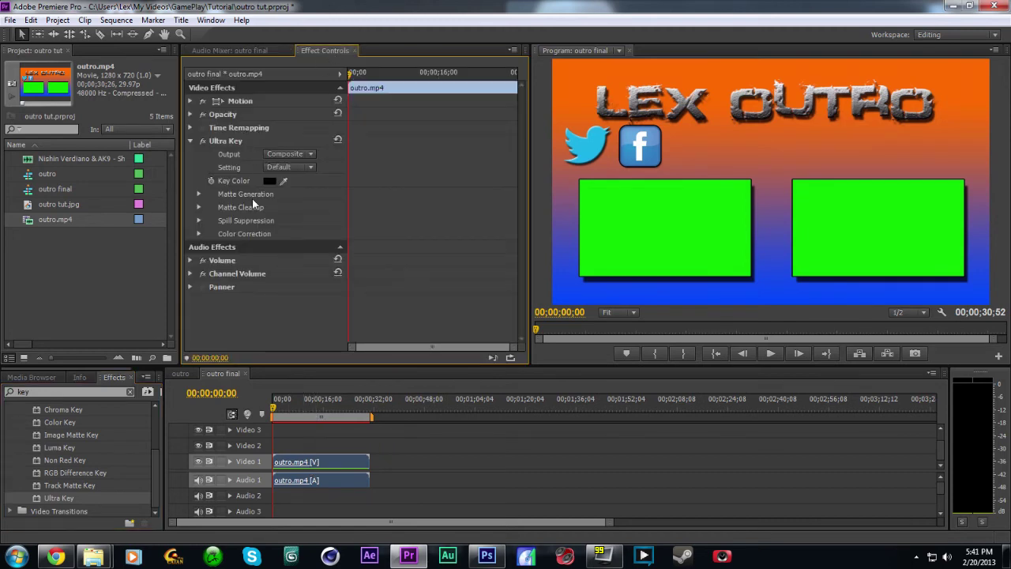
click(283, 180)
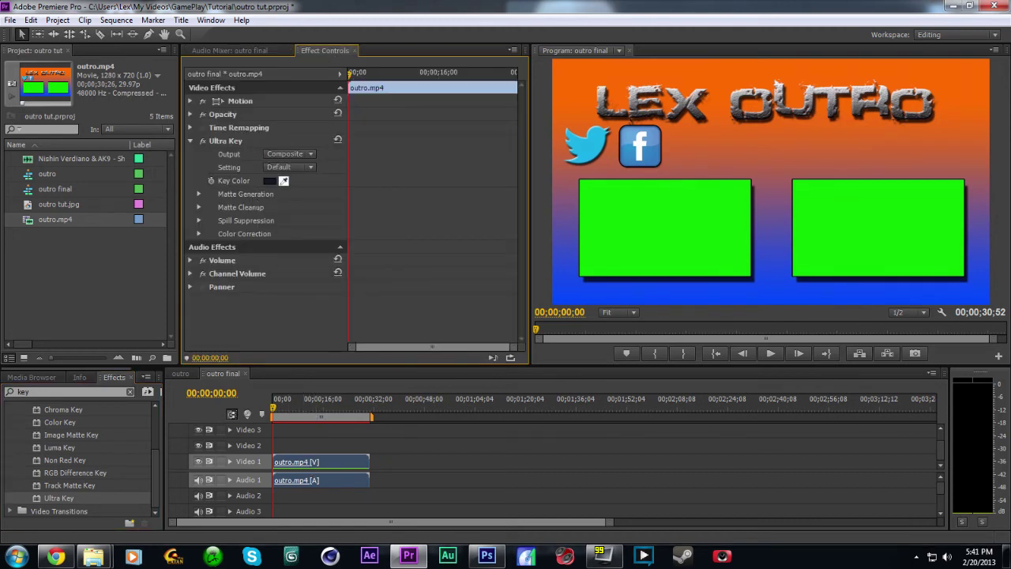
click(661, 229)
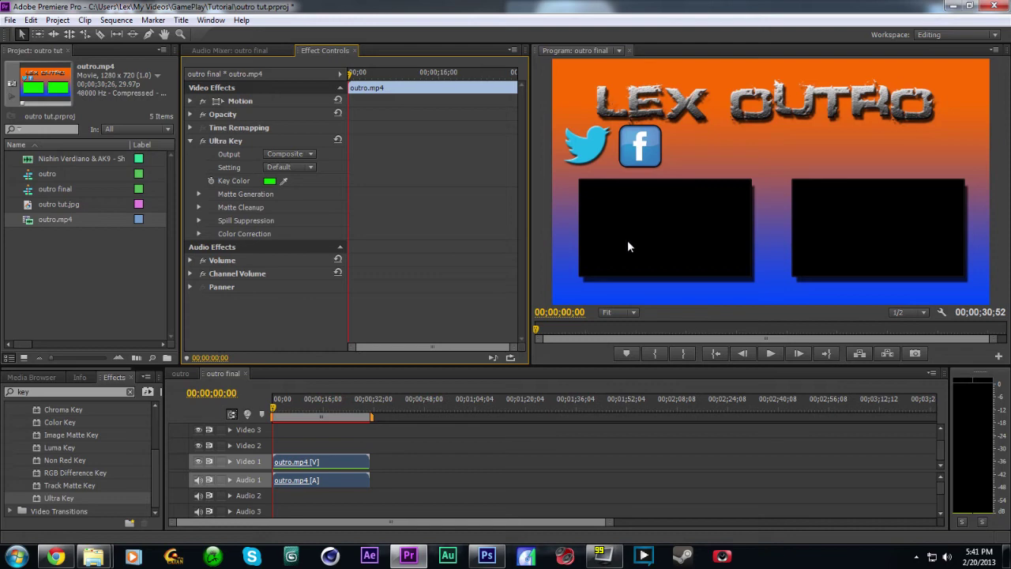
Step: Import crysis 3 my thoughts.mp4 from GamePlay > Commentaries
double_click(82, 270)
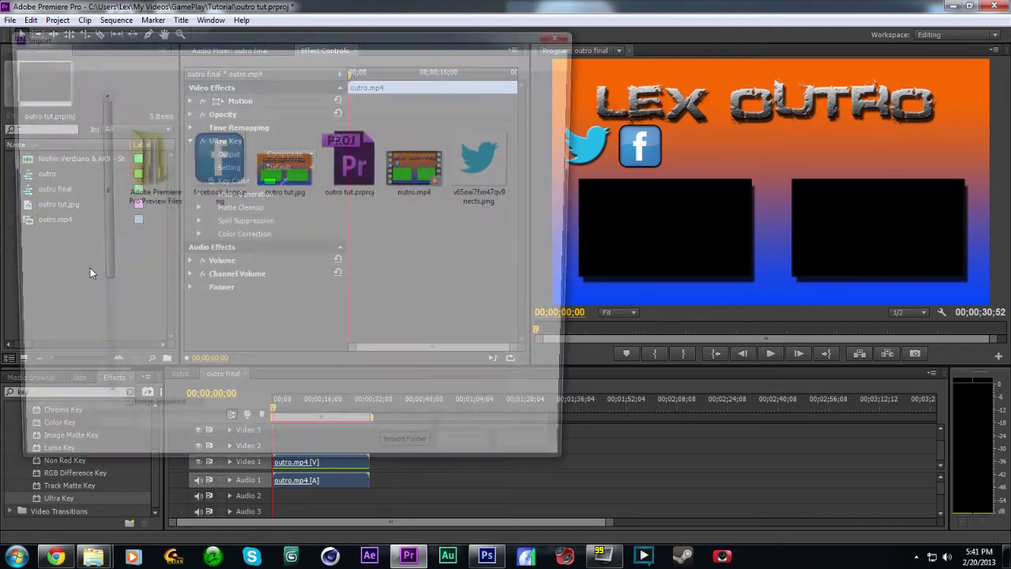
click(221, 56)
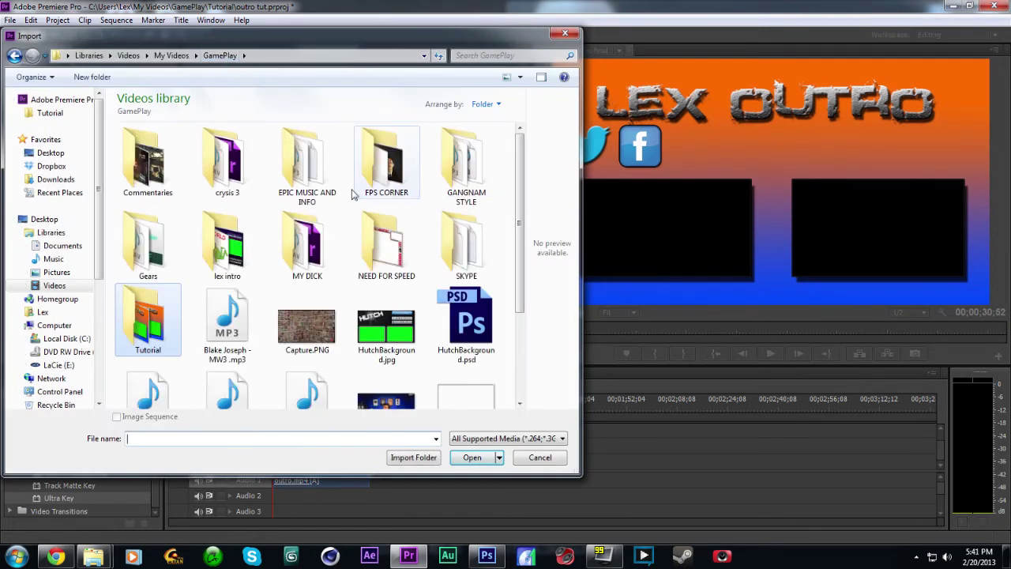
double_click(158, 180)
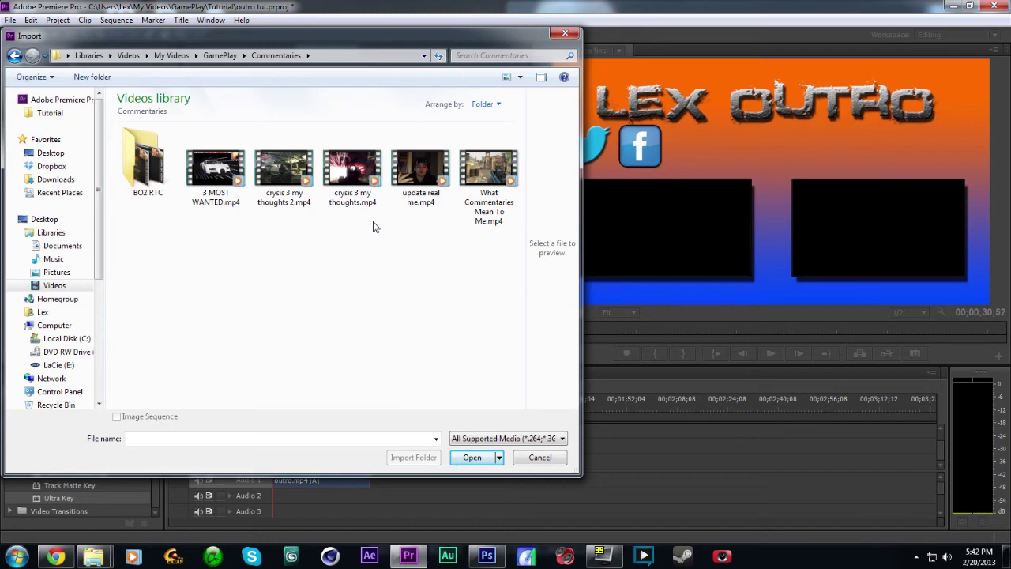
double_click(357, 176)
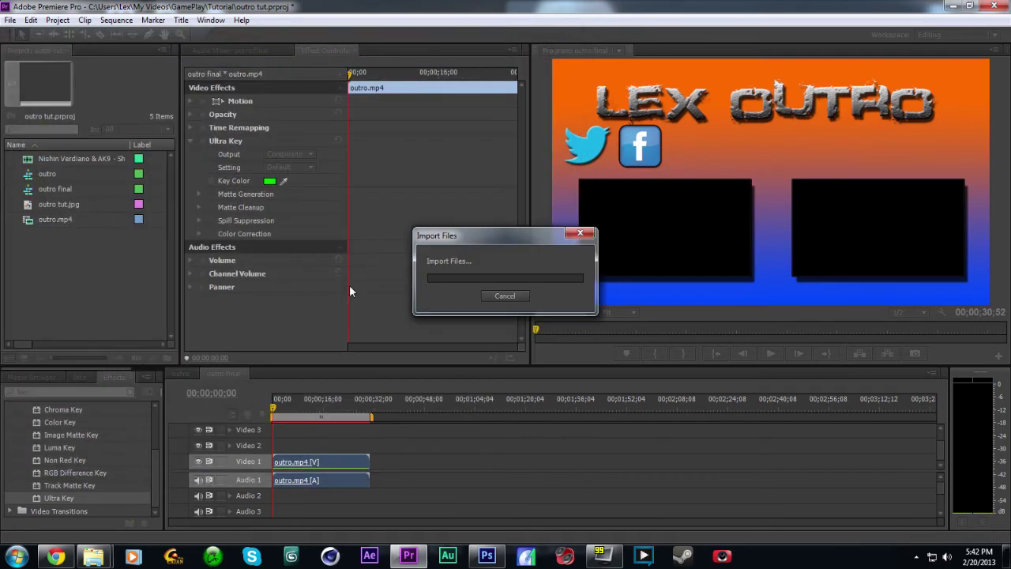
Step: Import What Commentaries Mean To Me.mp4, enlarge the timeline, and move outro.mp4 up to Video 3
double_click(48, 276)
double_click(487, 174)
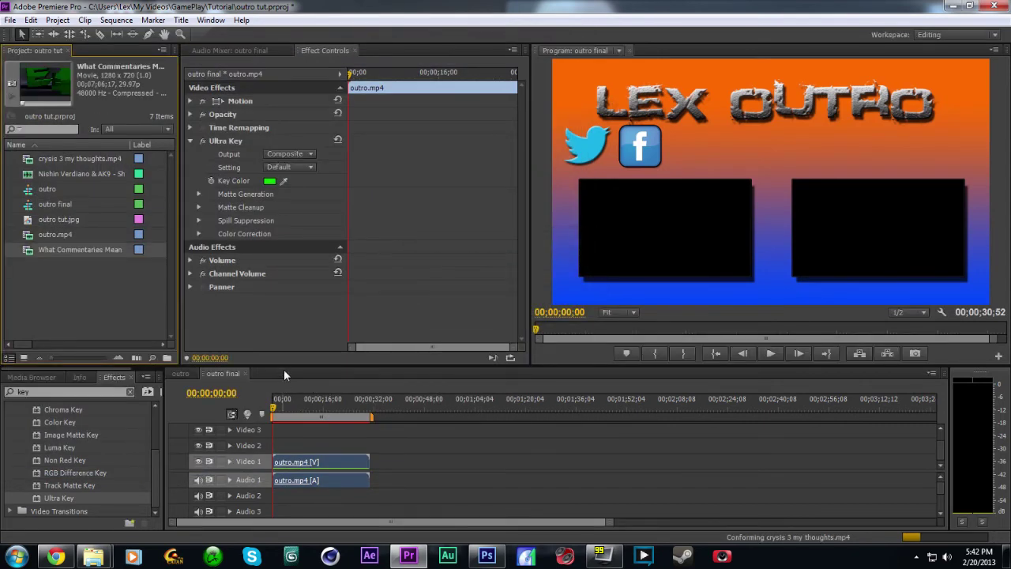
drag(284, 366, 277, 340)
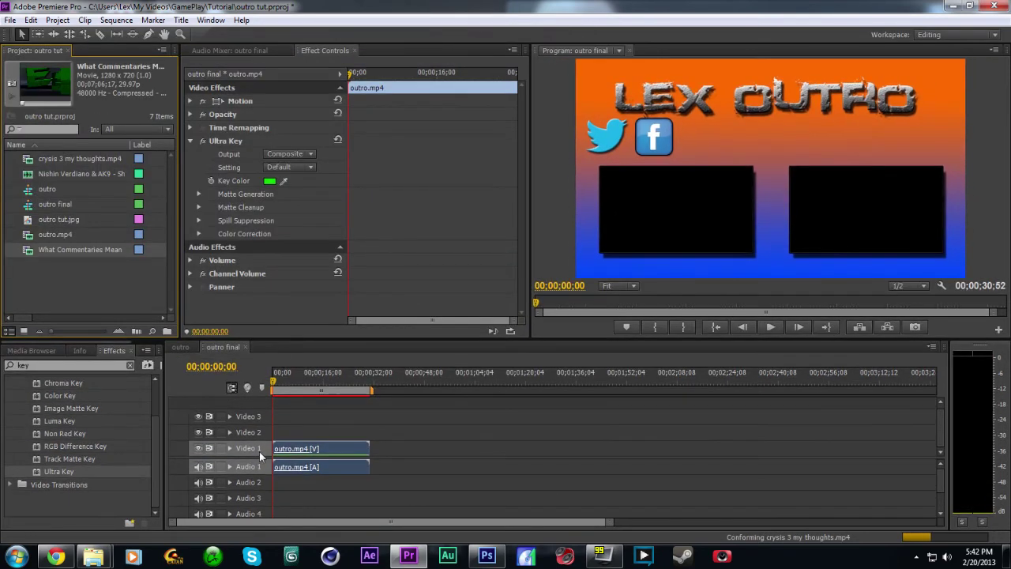
drag(320, 451, 320, 416)
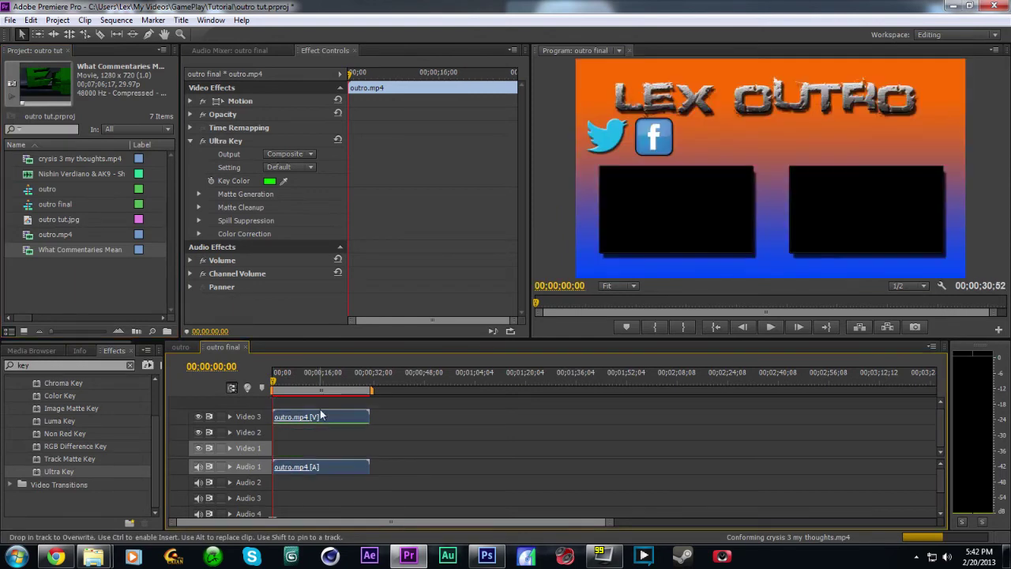
Step: Lock Audio 1 and Video 3, then place crysis 3 my thoughts.mp4 on Video 2
click(221, 467)
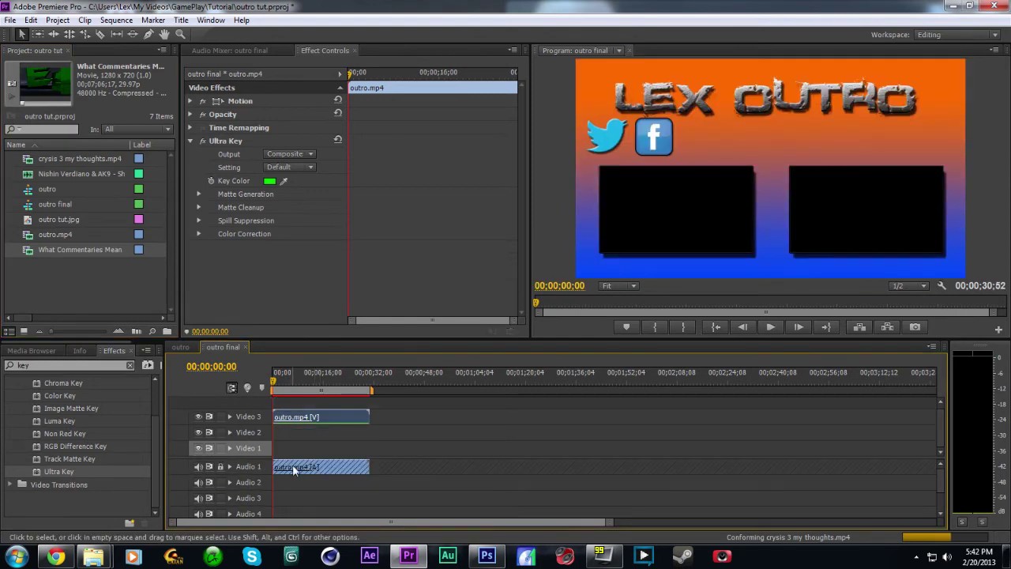
click(221, 416)
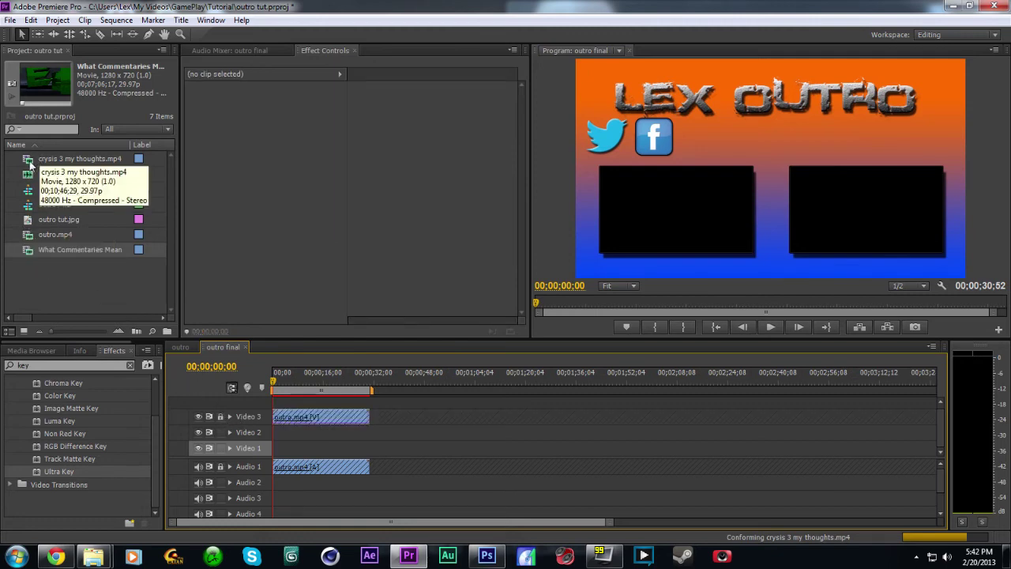
drag(38, 159, 266, 433)
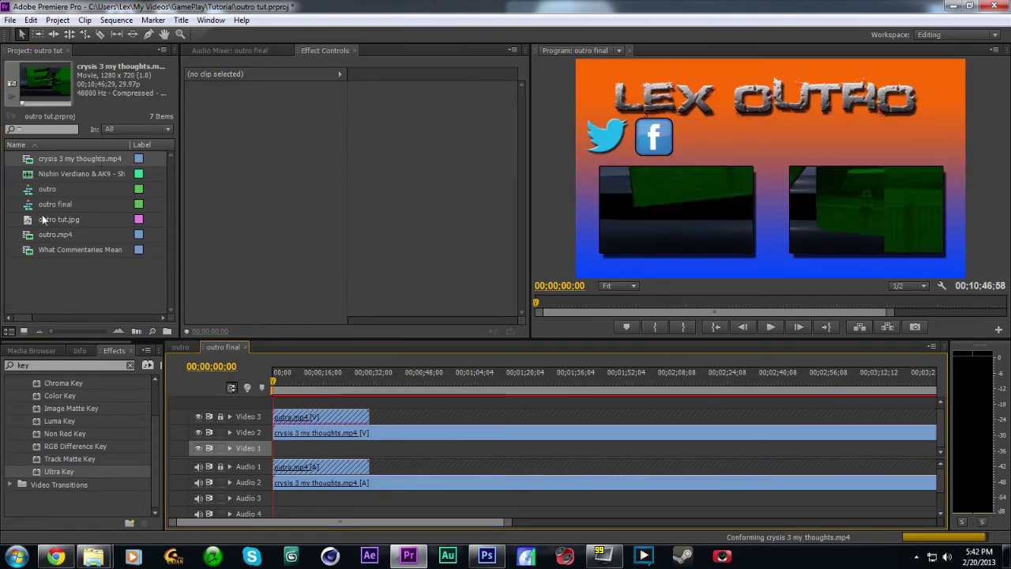
Step: Place What Commentaries Mean To Me.mp4 on Video 1 at the sequence start 00;00
click(30, 251)
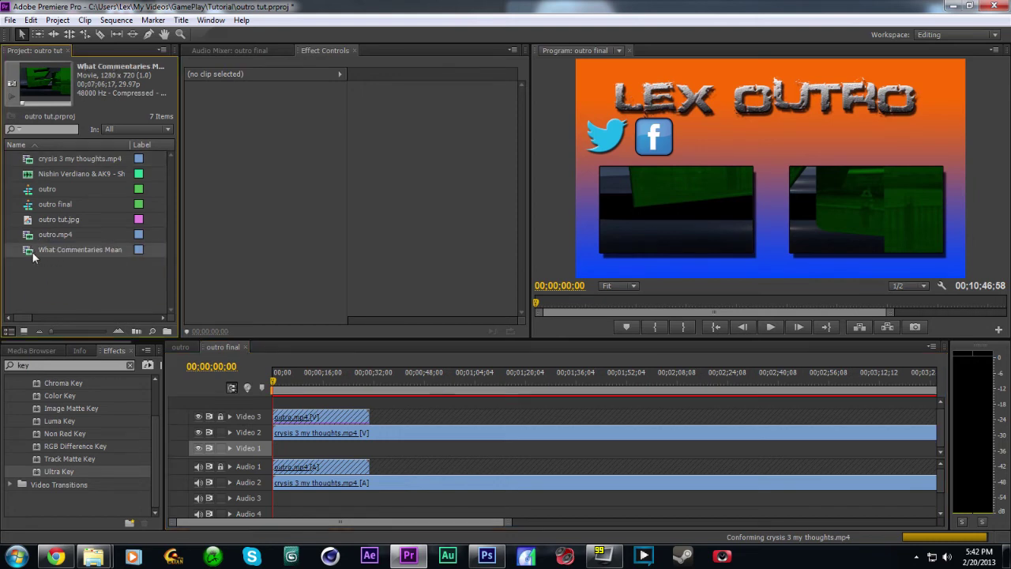
key(.)
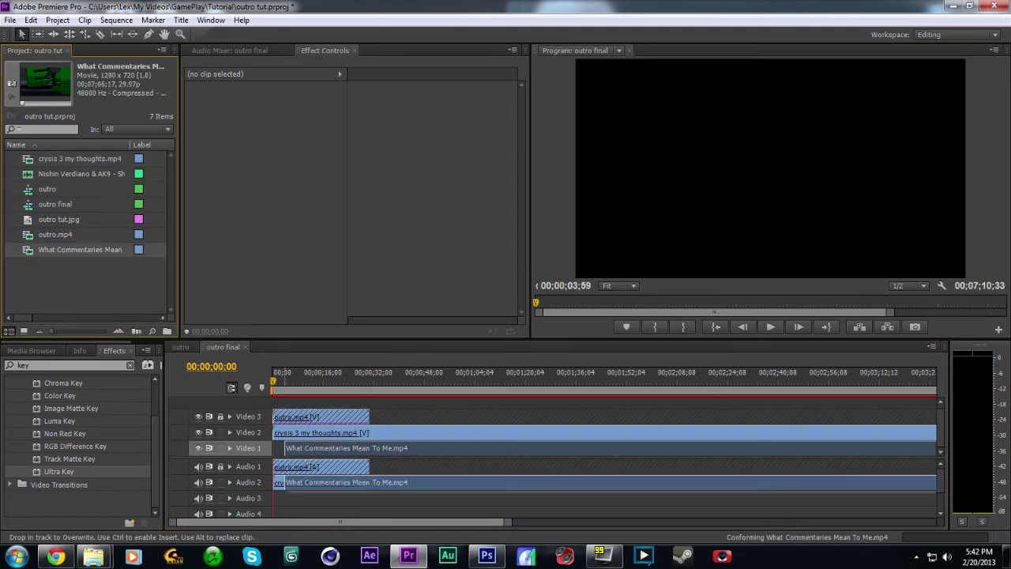
mouse_move(348, 447)
mouse_down()
mouse_move(371, 400)
mouse_move(324, 406)
mouse_move(333, 451)
mouse_up()
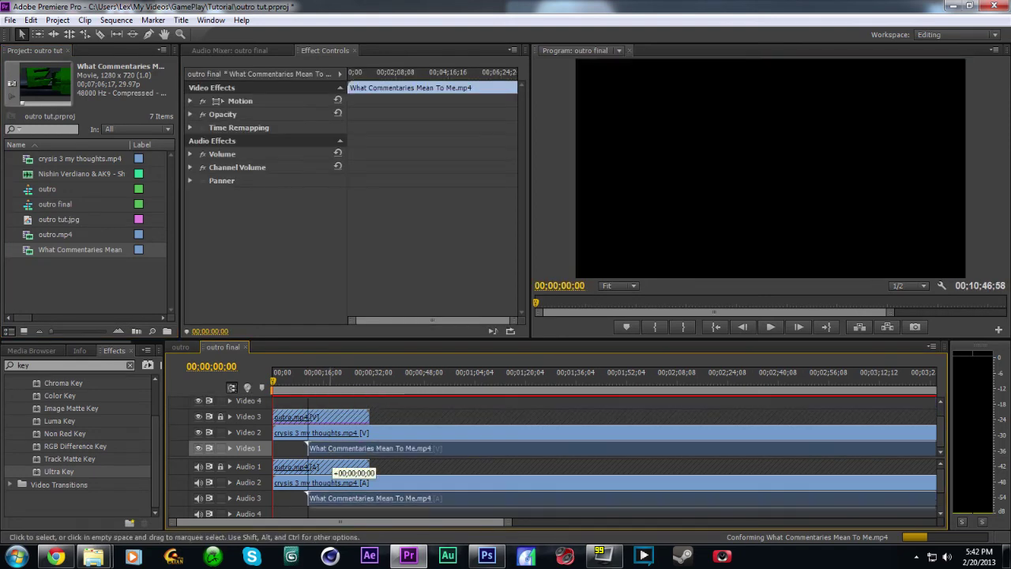
drag(340, 454, 306, 450)
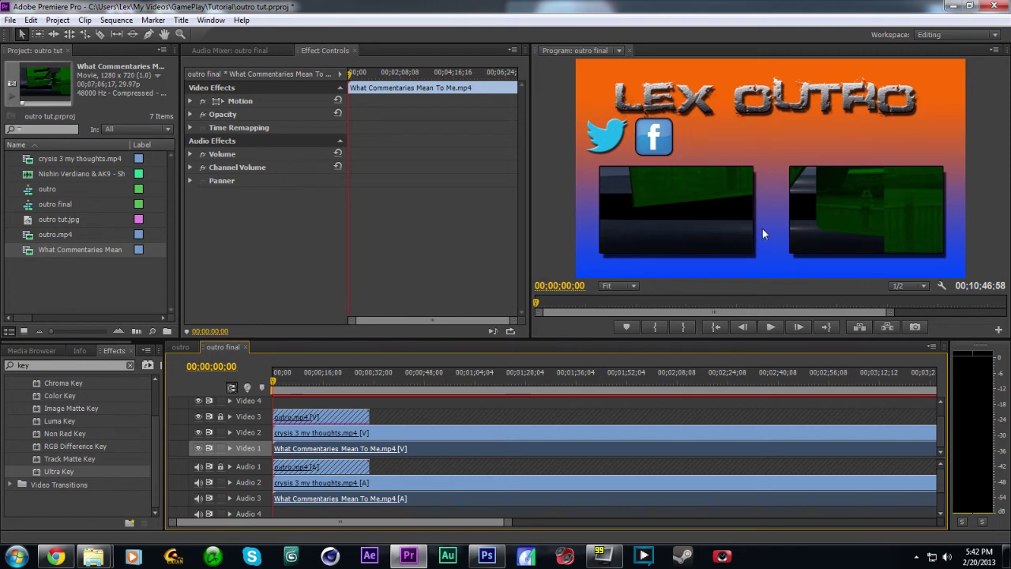
click(413, 436)
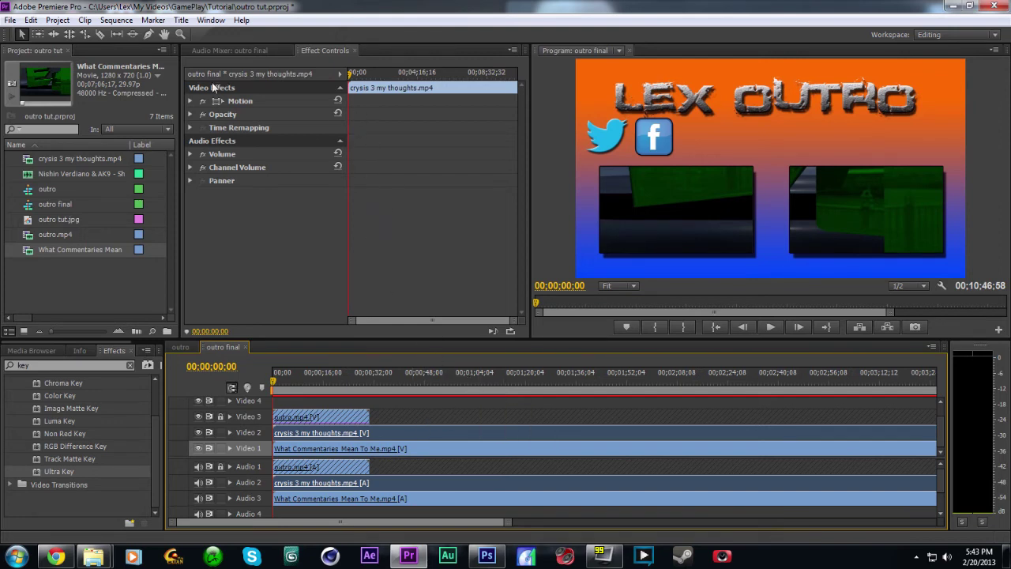
Step: Shrink the crysis 3 clip to about 38% scale and move it down toward the left box
click(190, 100)
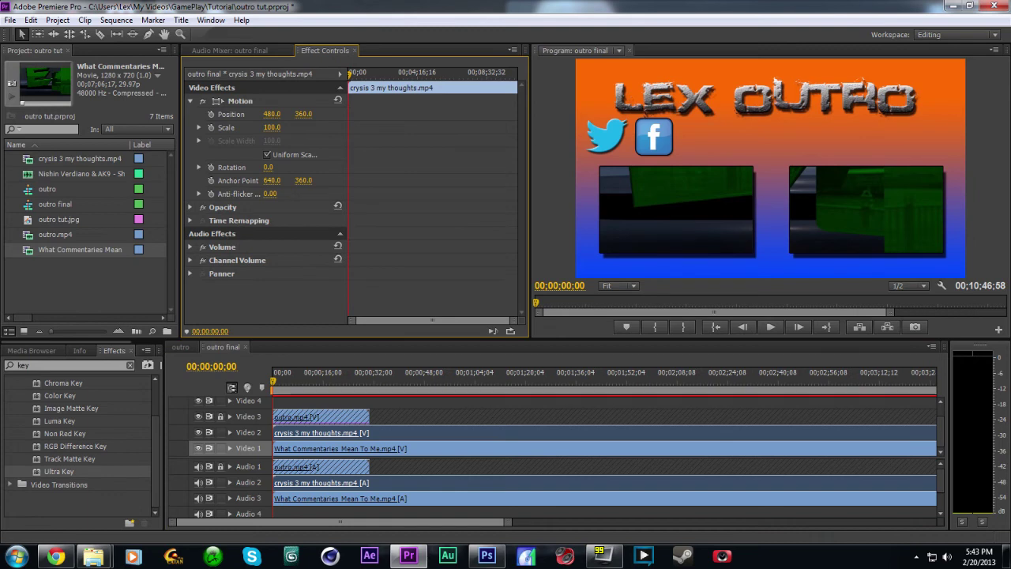
click(273, 127)
key(Return)
drag(270, 127, 88, 114)
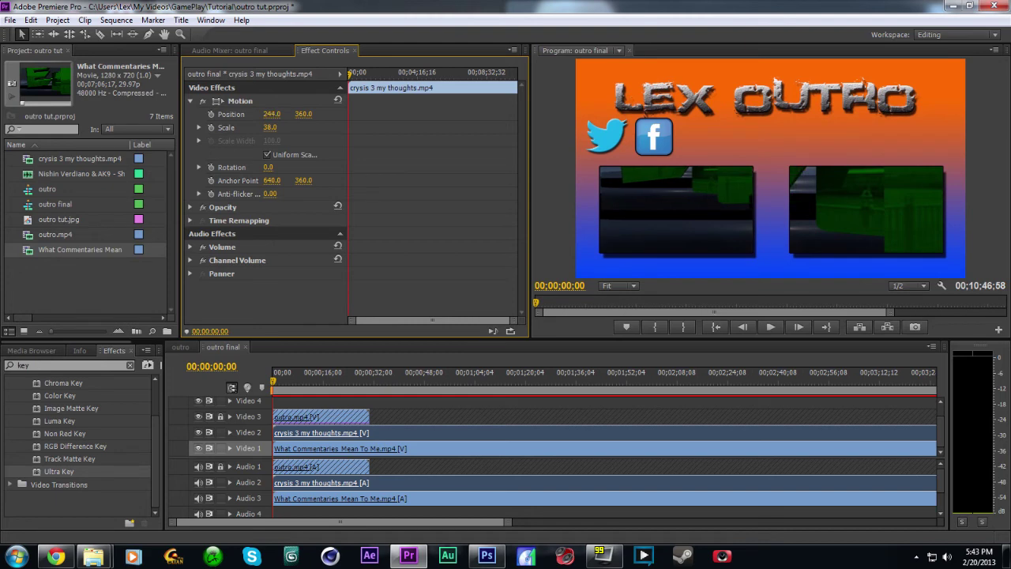
drag(304, 114, 412, 114)
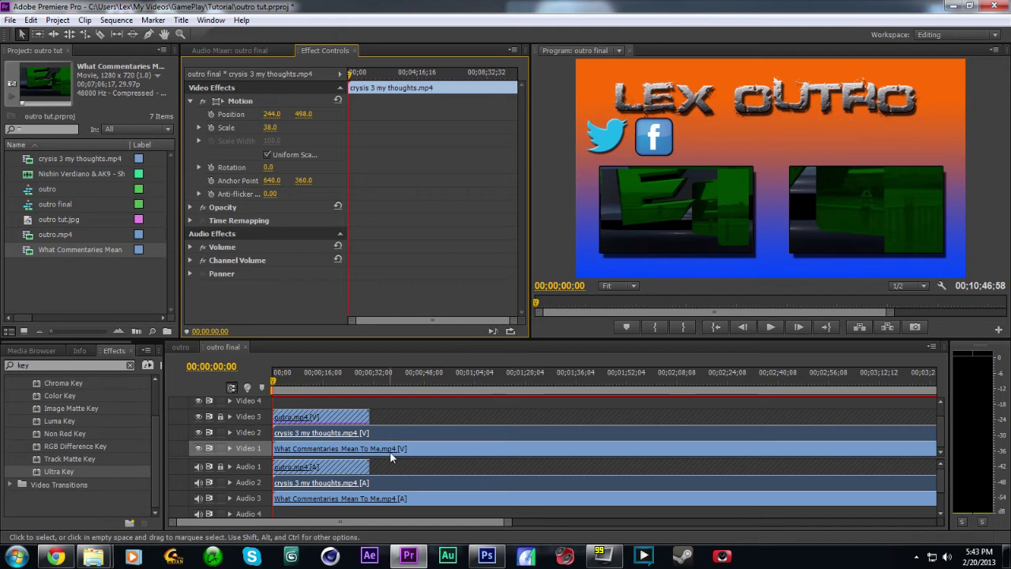
Step: Hide Video 1 and fine-tune the crysis clip to scale 40 at position 244, 497
click(198, 448)
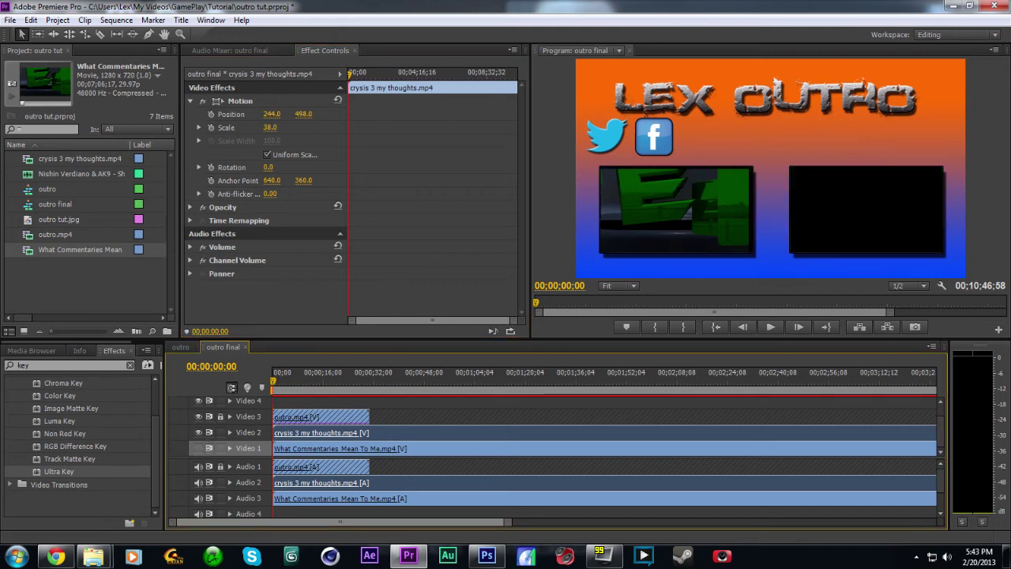
click(321, 381)
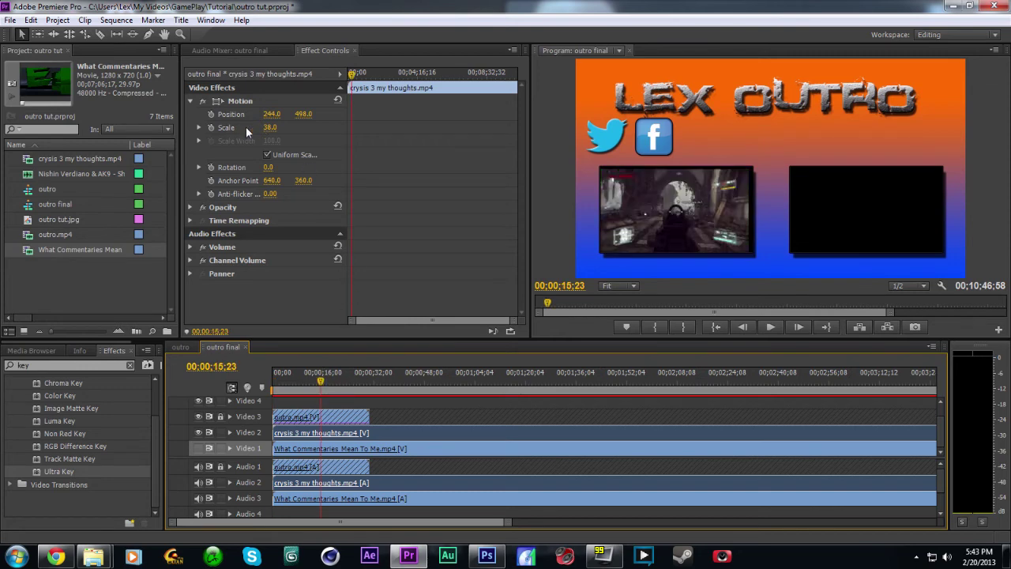
key(shift+5)
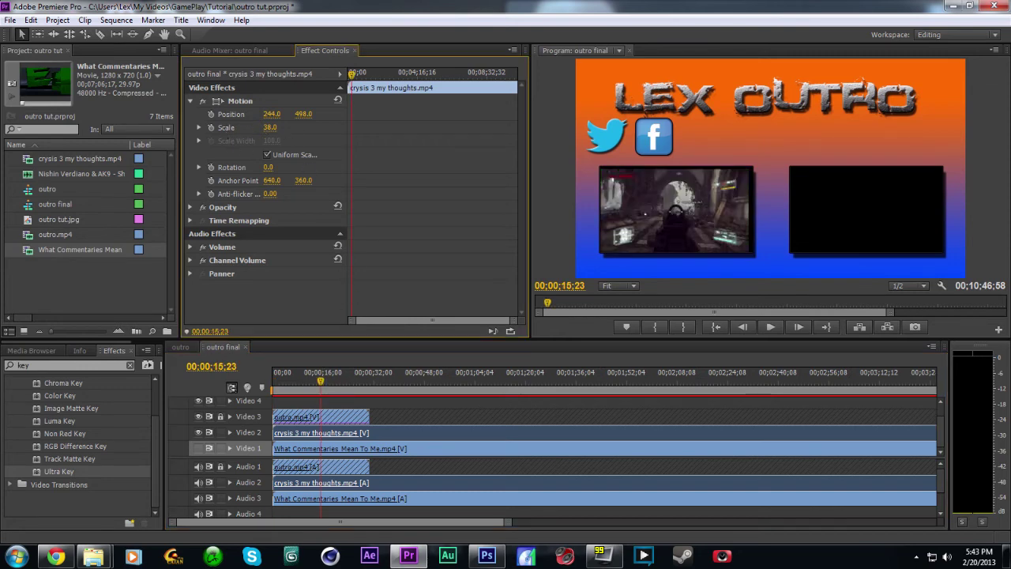
drag(270, 127, 295, 127)
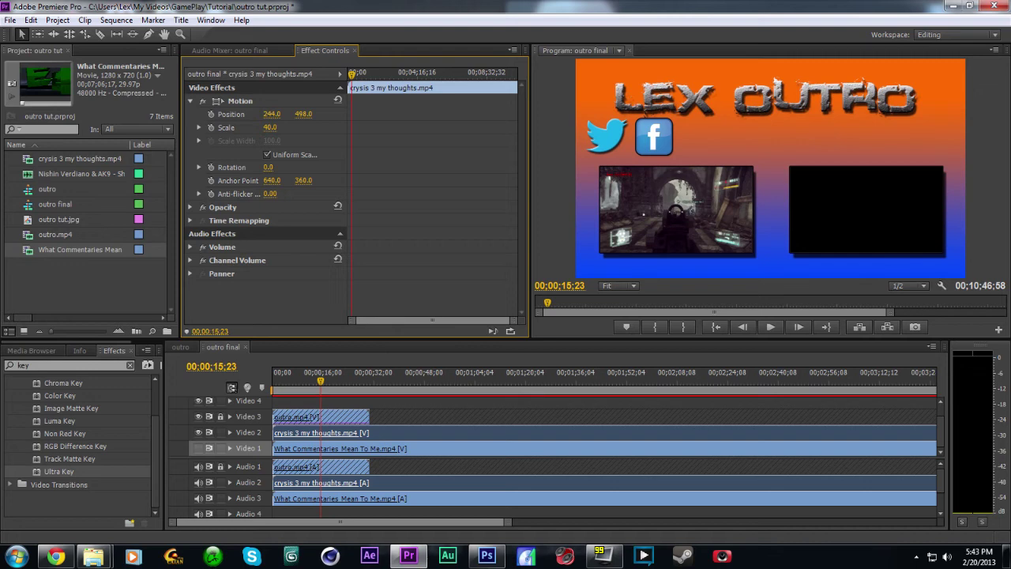
drag(303, 113, 302, 114)
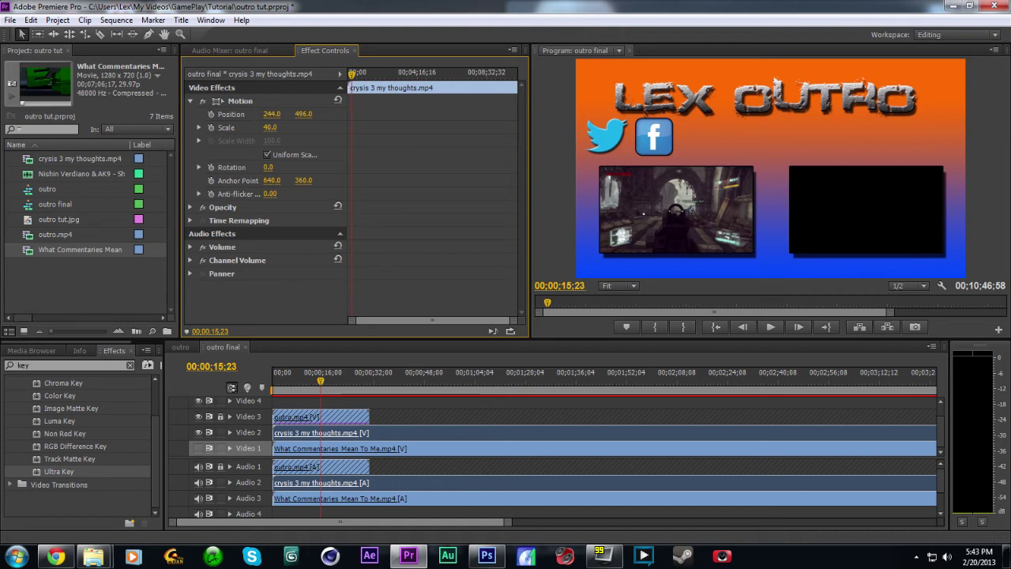
drag(302, 114, 303, 114)
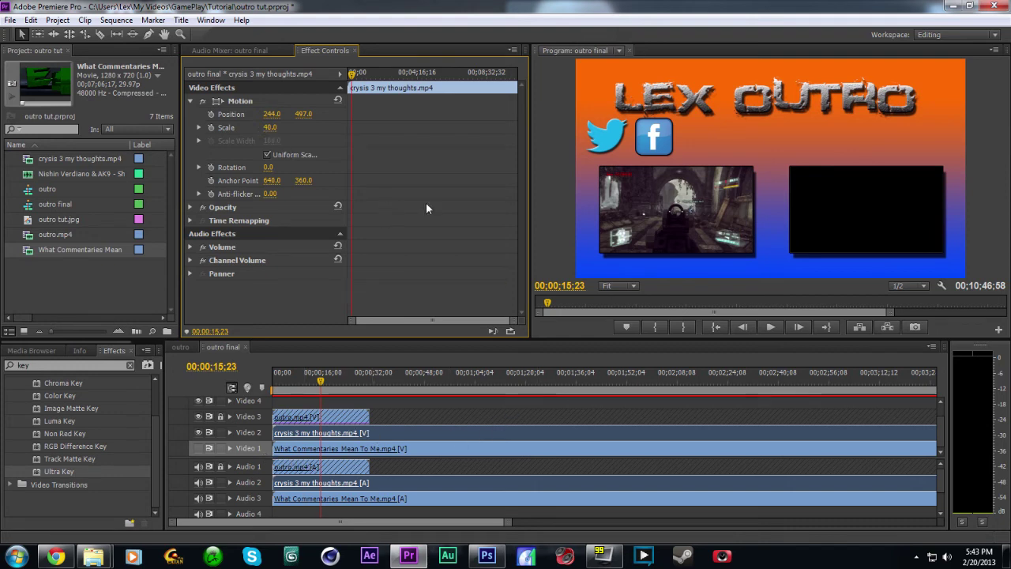
Step: Make Video 1 visible and set the commentaries clip to scale 40 at position 718, 497
click(383, 450)
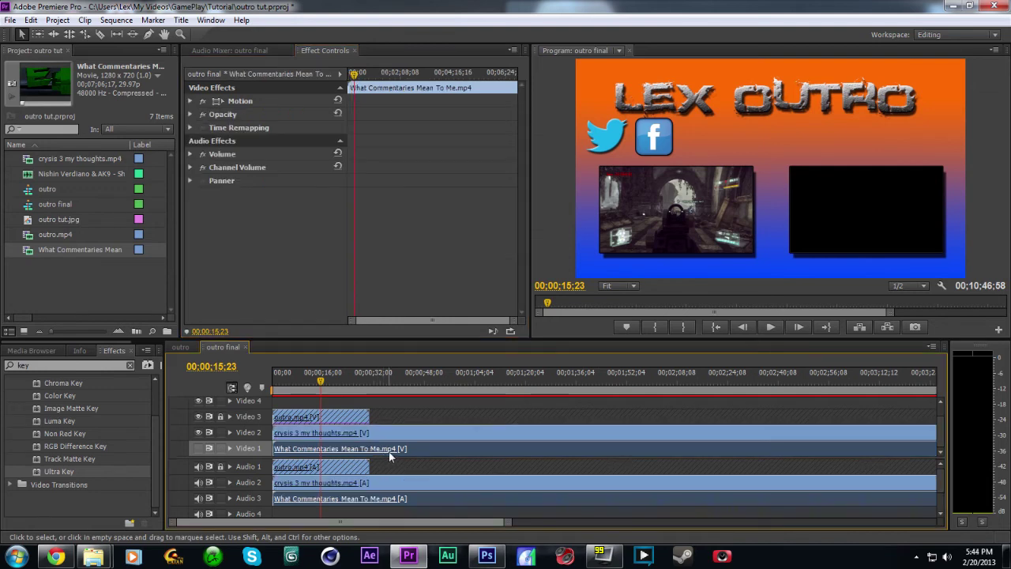
click(198, 448)
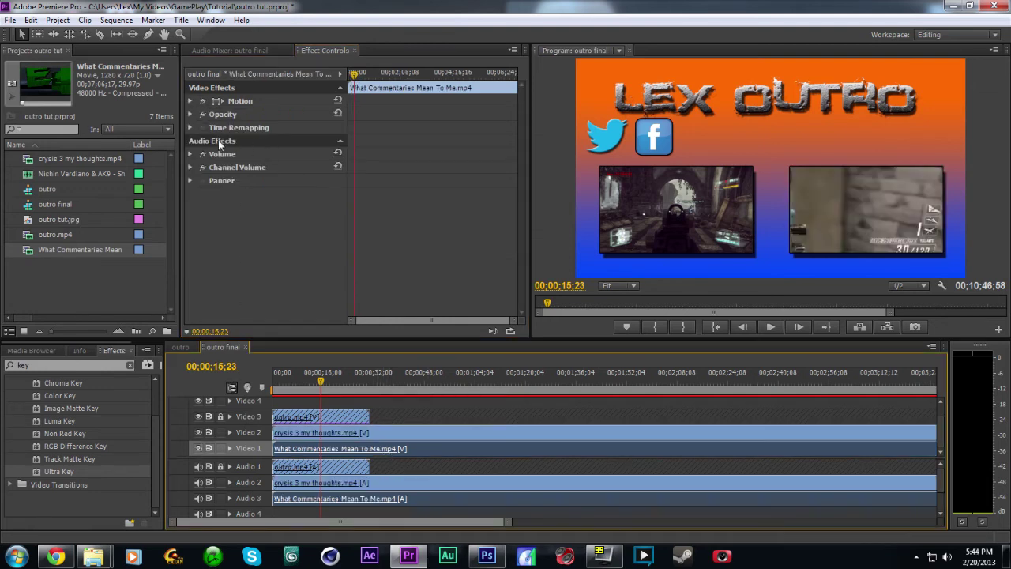
click(189, 100)
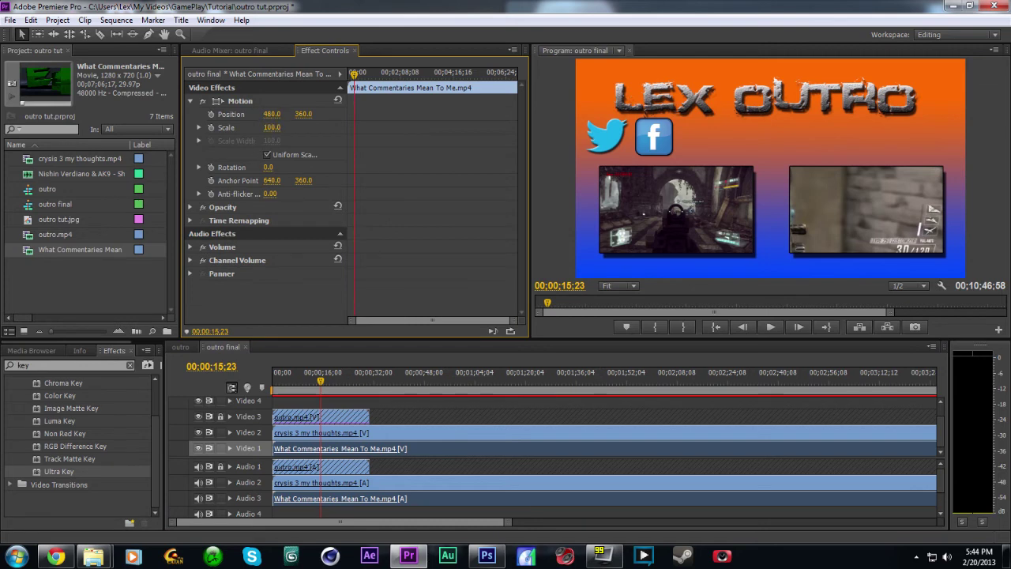
click(272, 127)
text(40)
key(Return)
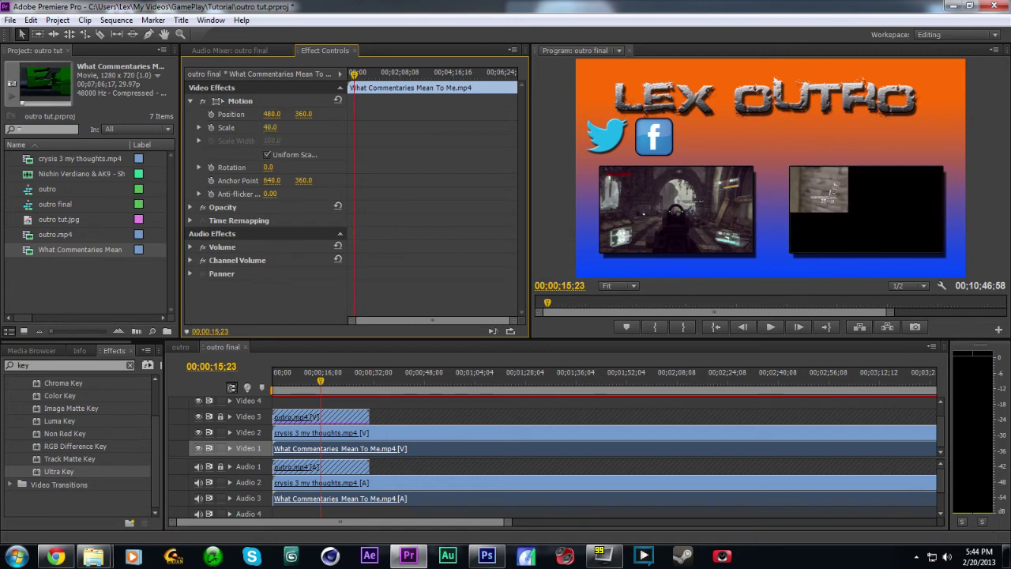
drag(271, 113, 380, 113)
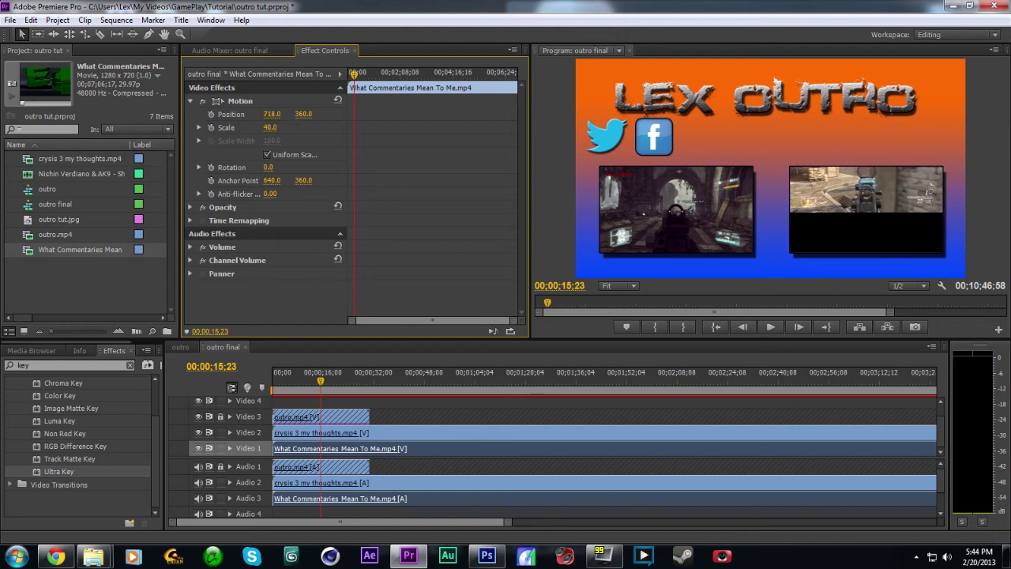
drag(303, 114, 357, 114)
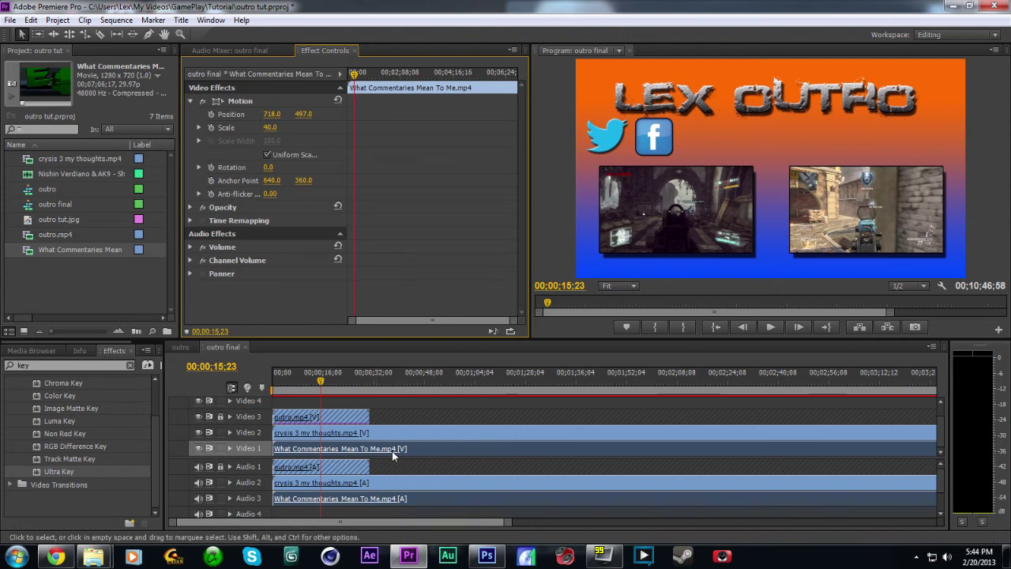
Step: Trim the crysis 3 and What Commentaries clips so both end with the outro
click(378, 358)
key(minus)
key(minus)
key(minus)
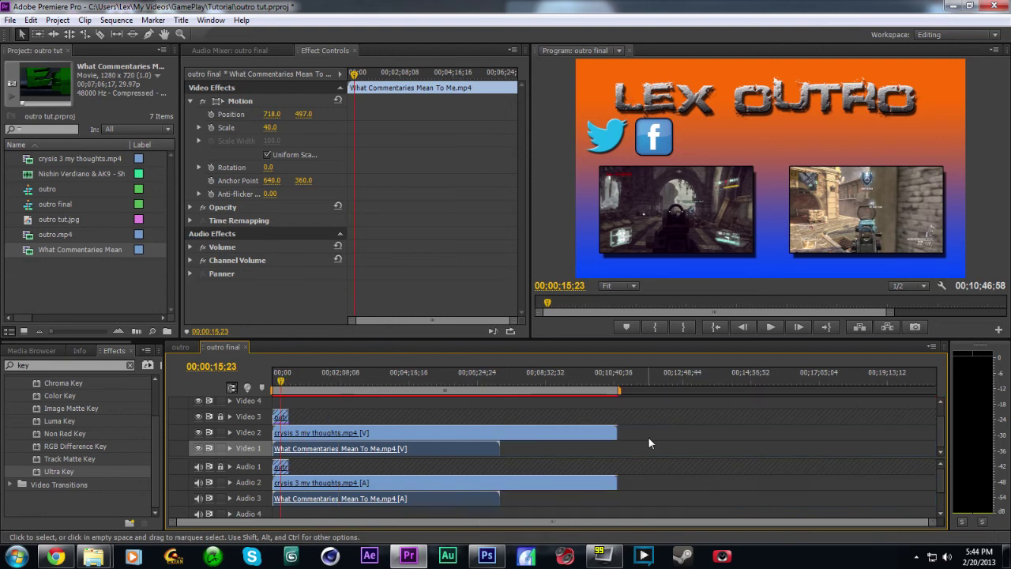
drag(616, 432, 286, 433)
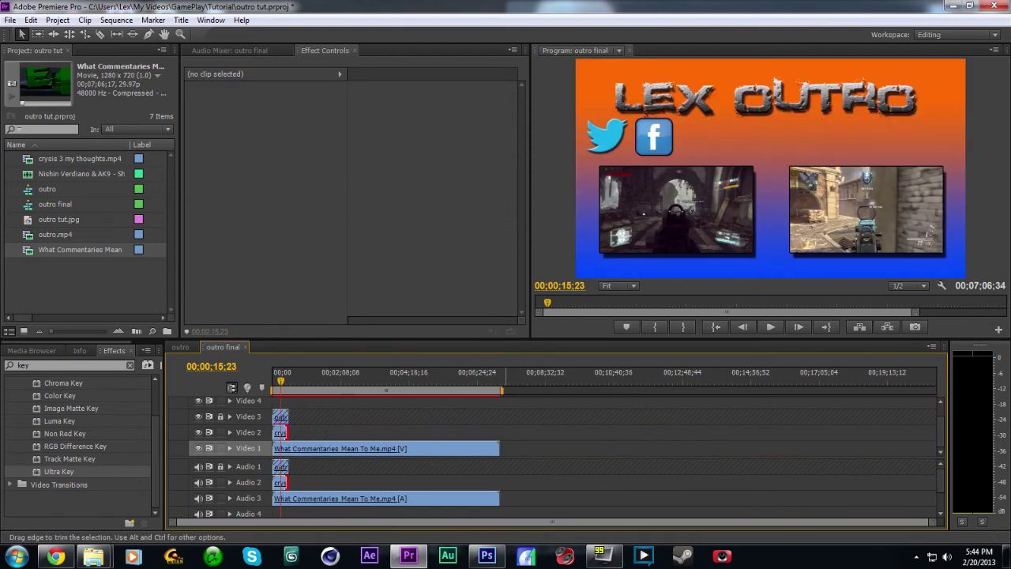
drag(499, 447, 288, 448)
Step: Save the project and play the sequence from the beginning
key(equal)
key(equal)
key(equal)
key(equal)
key(equal)
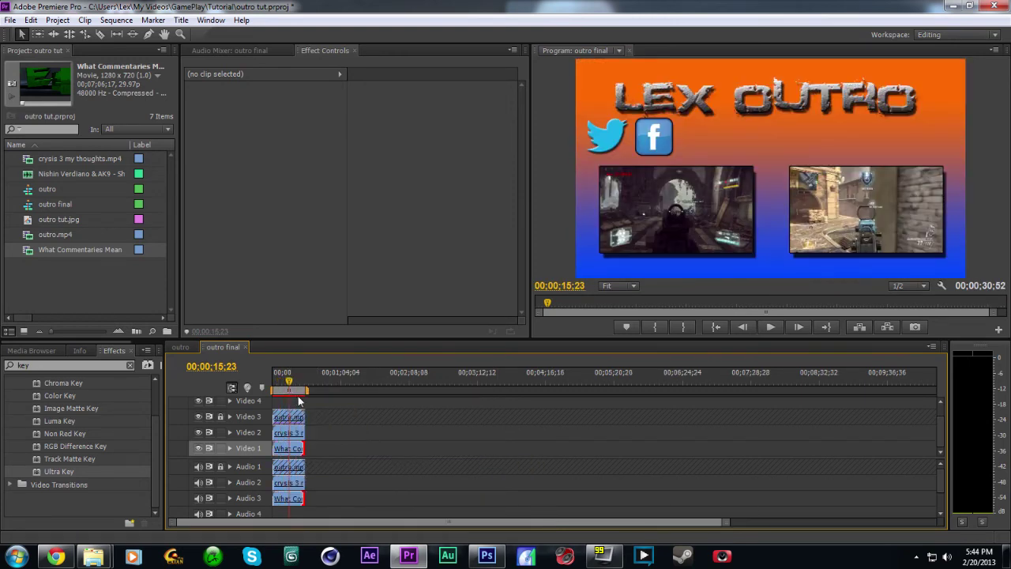
key(Home)
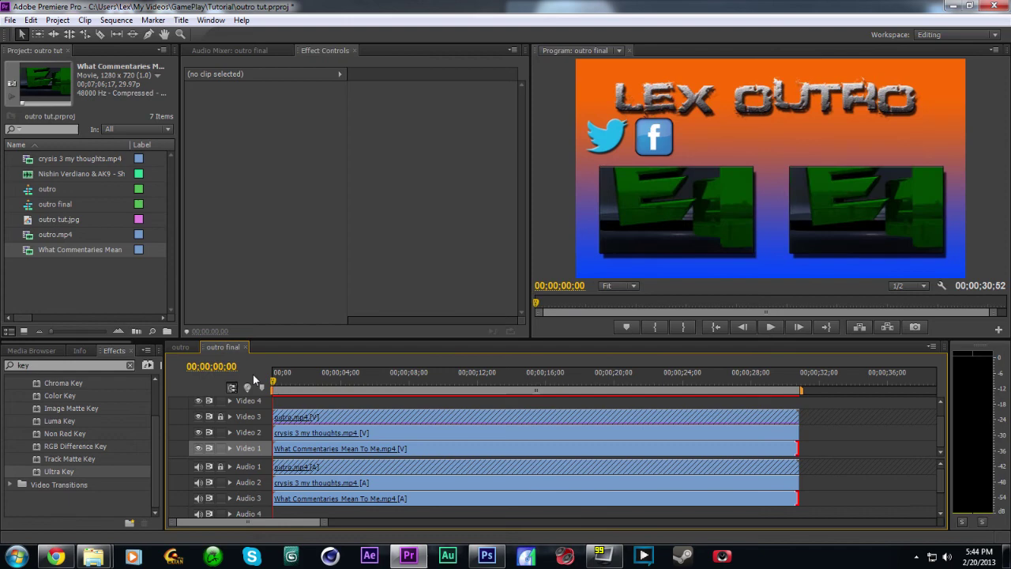
key(ctrl+s)
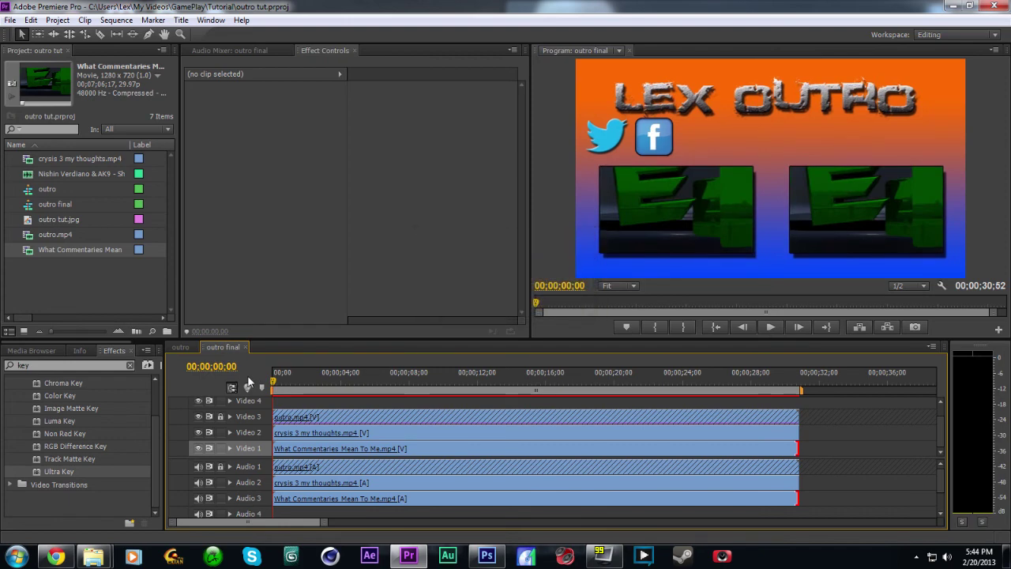
key(space)
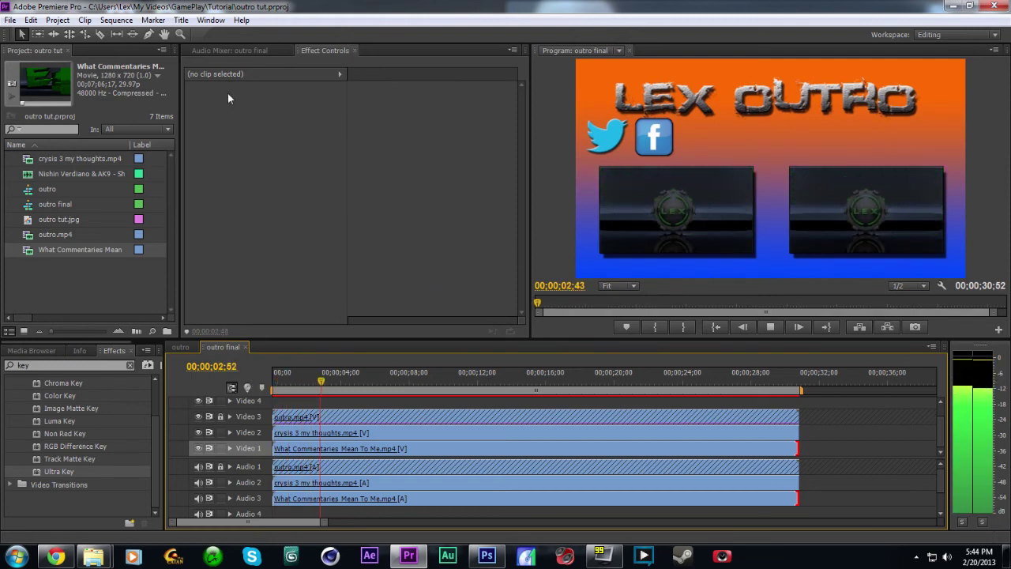
Step: In the Audio Mixer, silence Audio 3 and set Audio 2 to about -12 dB
click(246, 51)
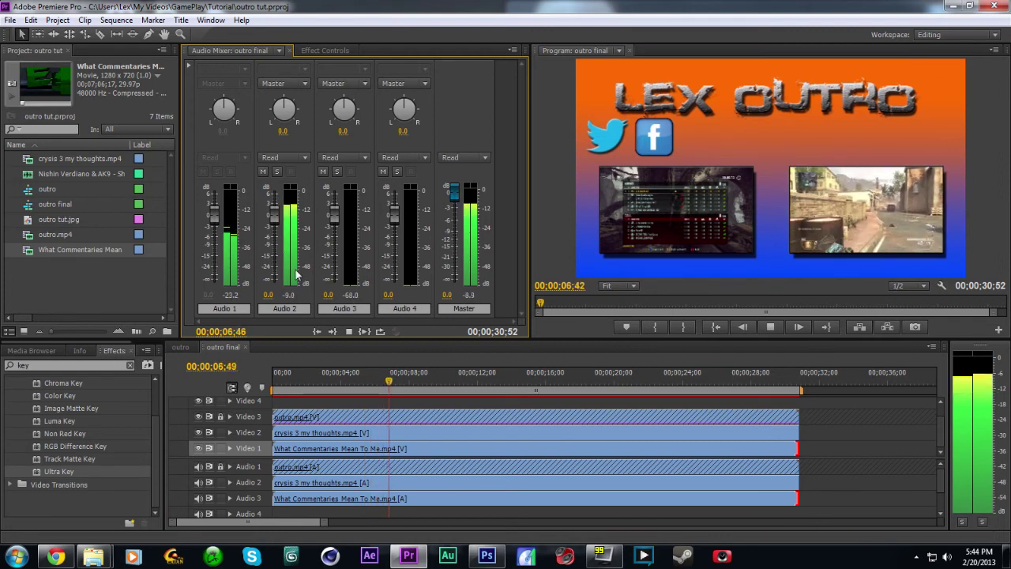
click(348, 331)
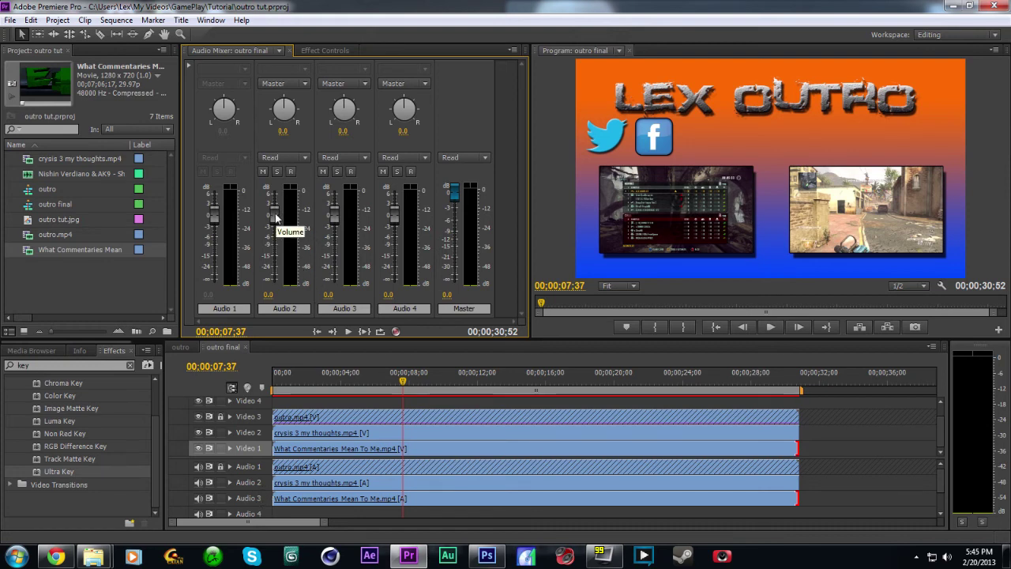
drag(276, 218, 273, 281)
drag(340, 224, 339, 271)
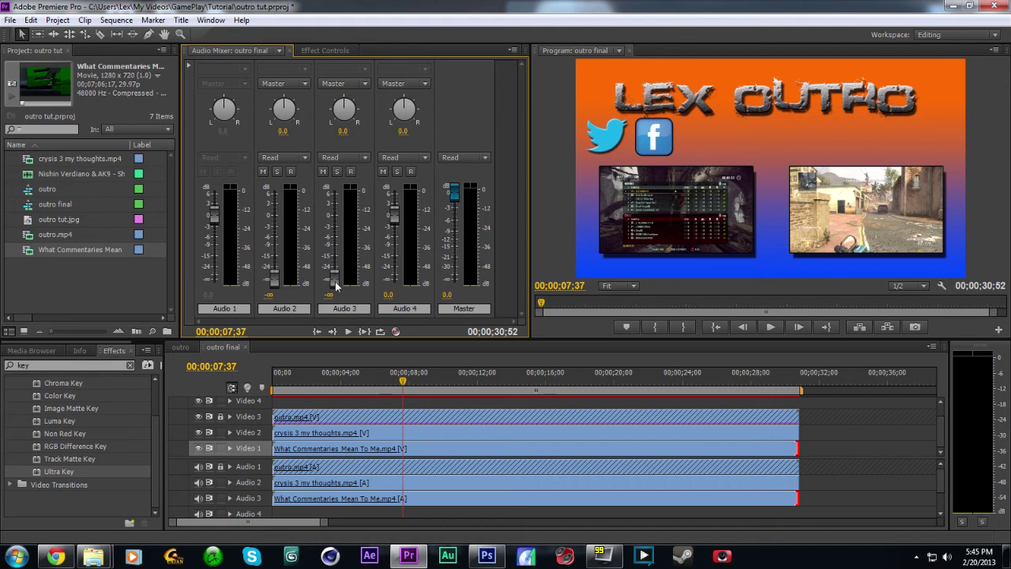
mouse_move(336, 278)
mouse_down()
mouse_move(333, 262)
mouse_move(334, 273)
mouse_up()
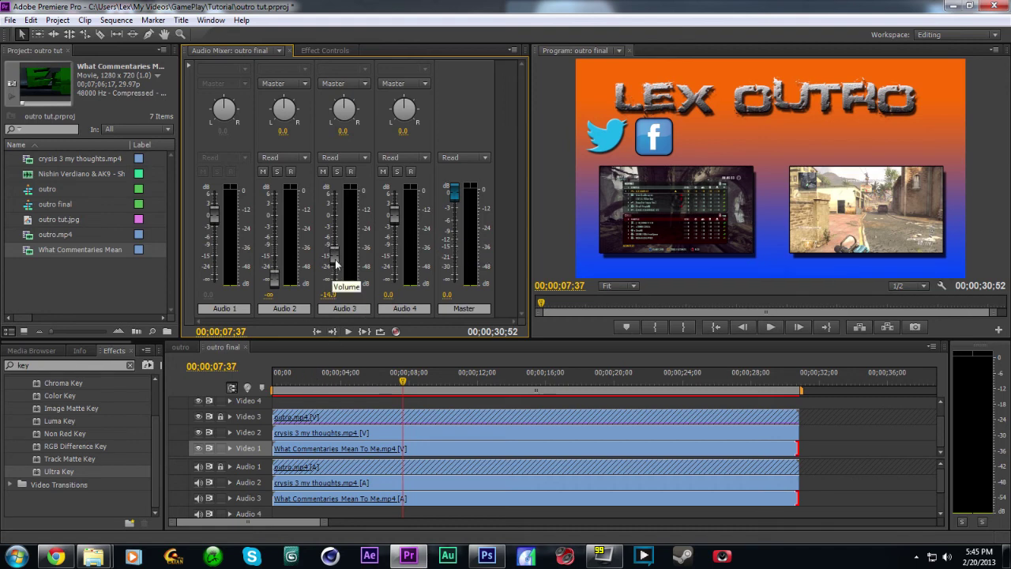
drag(335, 264, 335, 282)
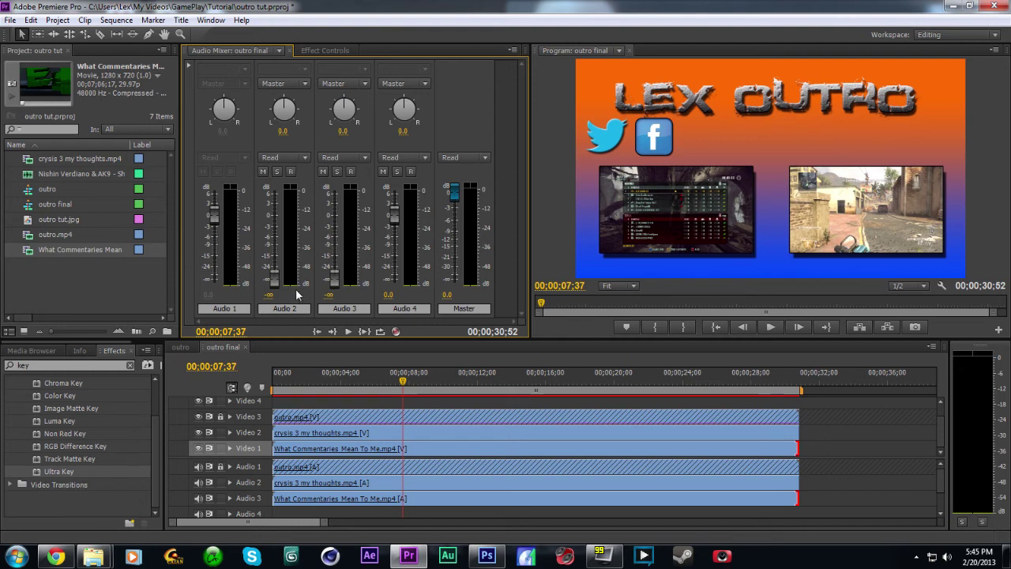
mouse_move(273, 281)
mouse_down()
mouse_move(273, 255)
mouse_move(273, 288)
mouse_up()
Step: Replay the sequence and raise the Audio 2 crysis 3 level to about -3.7 dB
drag(289, 376, 246, 386)
key(space)
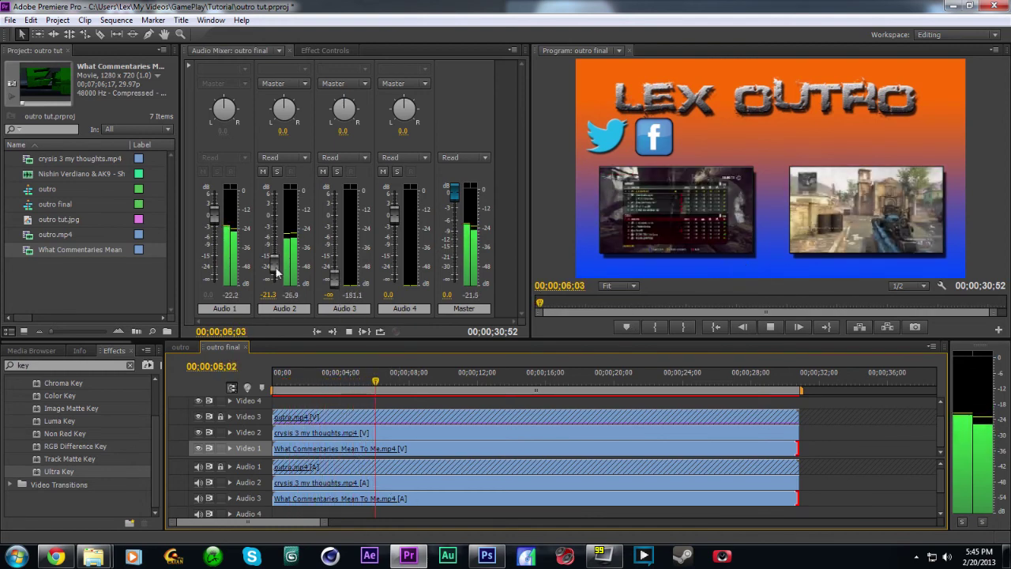
drag(272, 278, 275, 246)
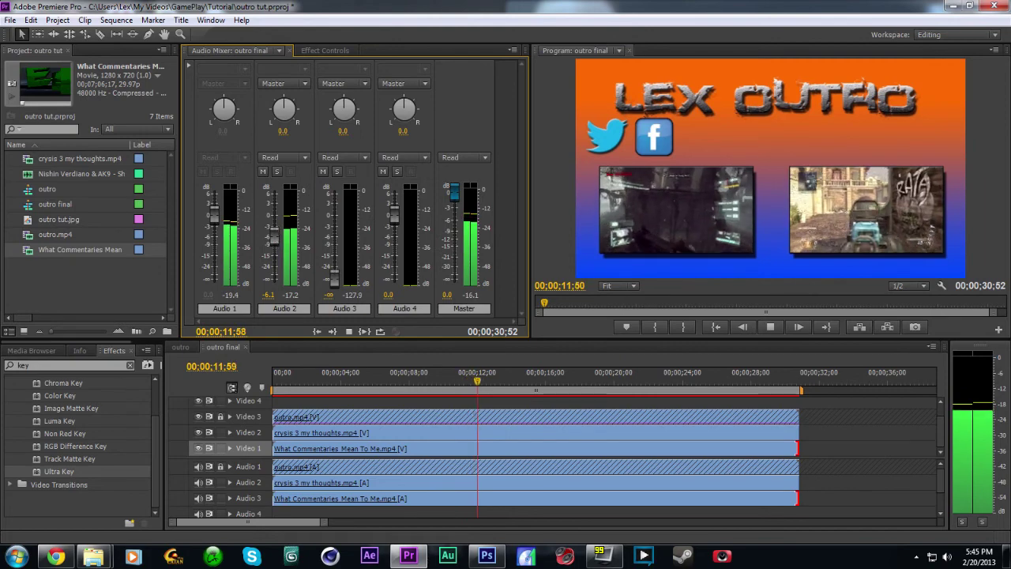
drag(272, 241, 272, 234)
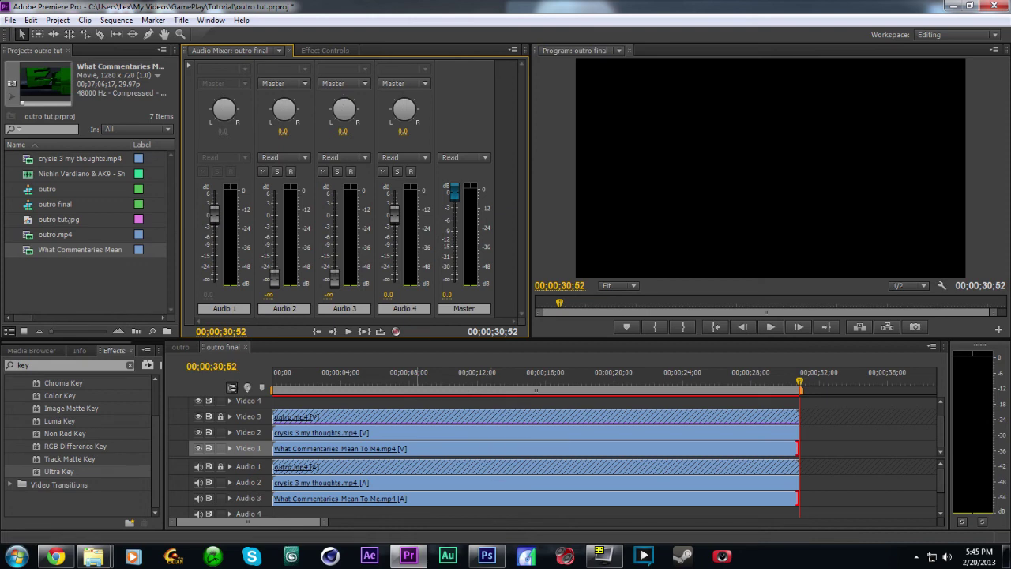
click(35, 238)
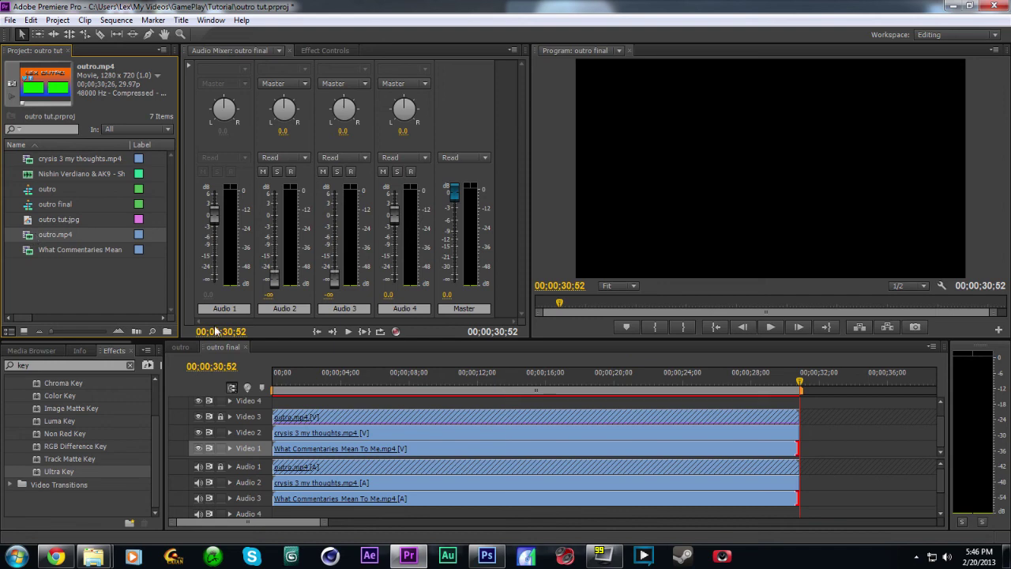
click(452, 433)
click(459, 447)
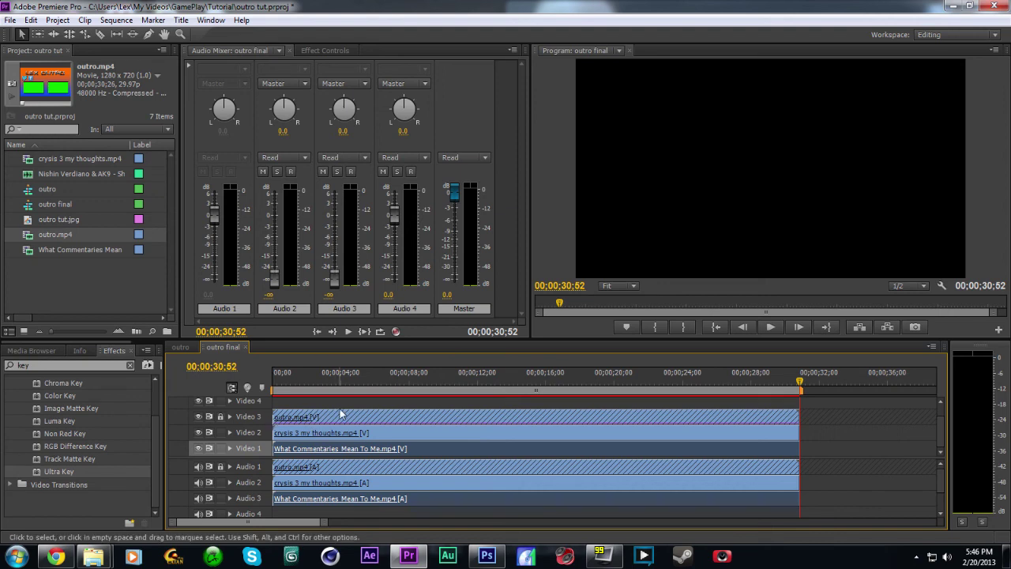
click(483, 416)
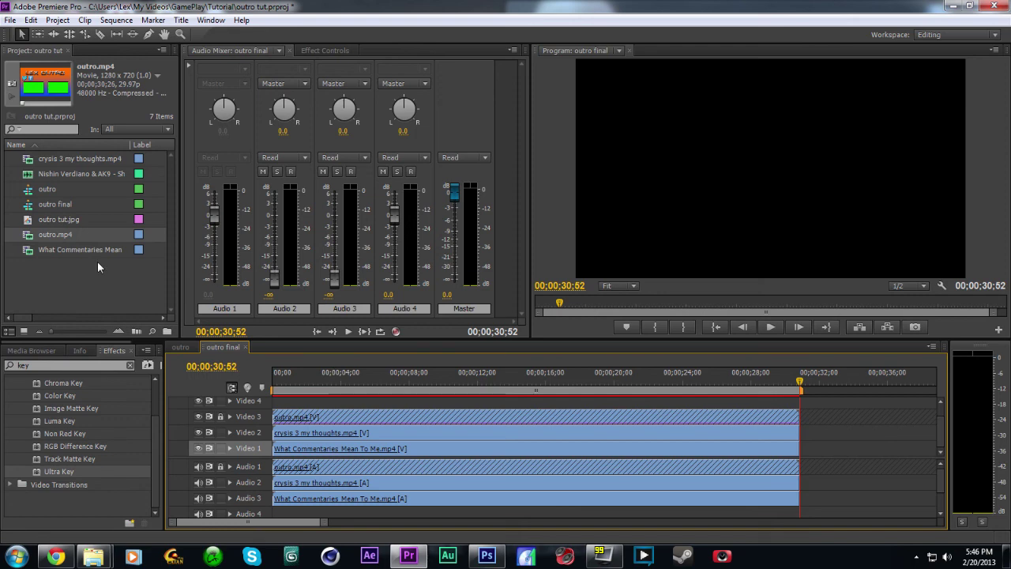
Step: Export the sequence as outro final.mp4 with a 10 Mbps target bitrate
key(ctrl+m)
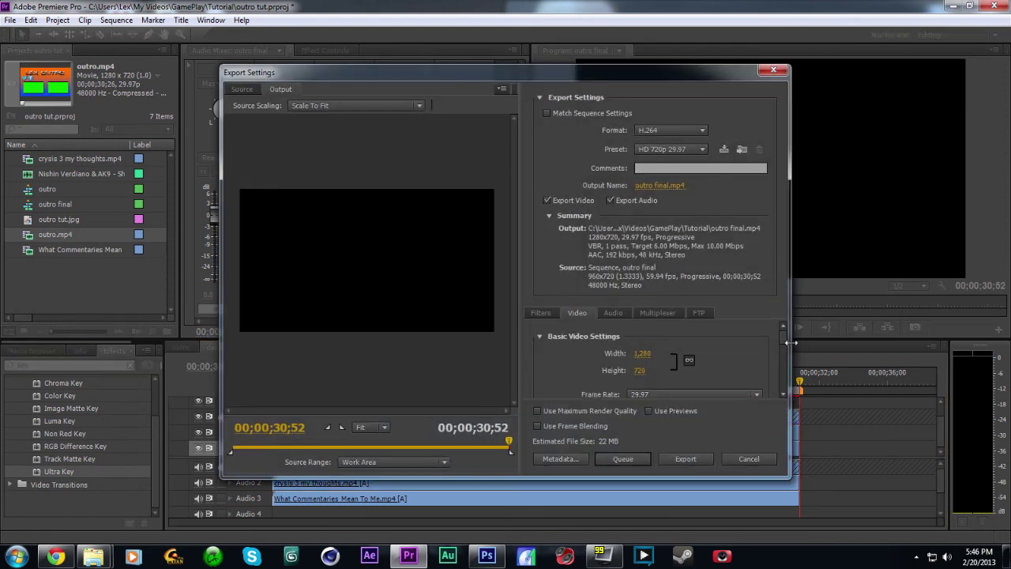
drag(784, 339, 779, 379)
click(734, 365)
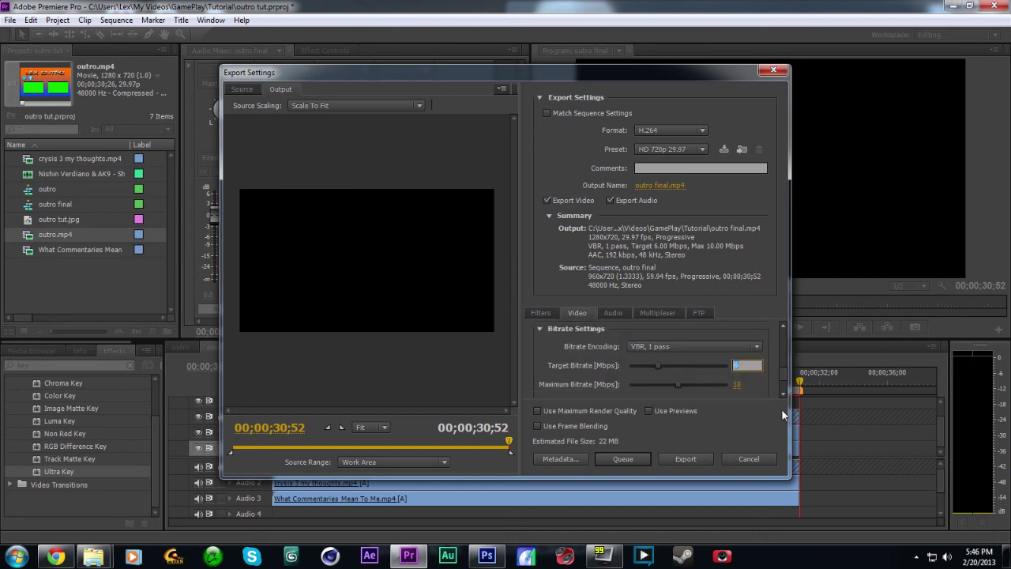
text(10)
click(691, 460)
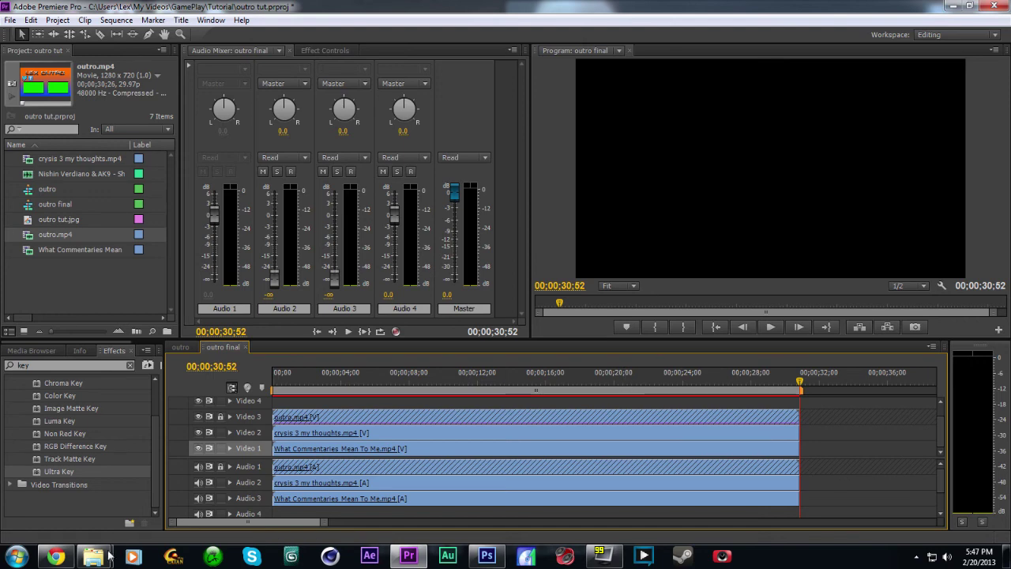
Step: Play outro final.mp4 from the Tutorial folder in Windows Media Player
mouse_move(109, 555)
click(213, 486)
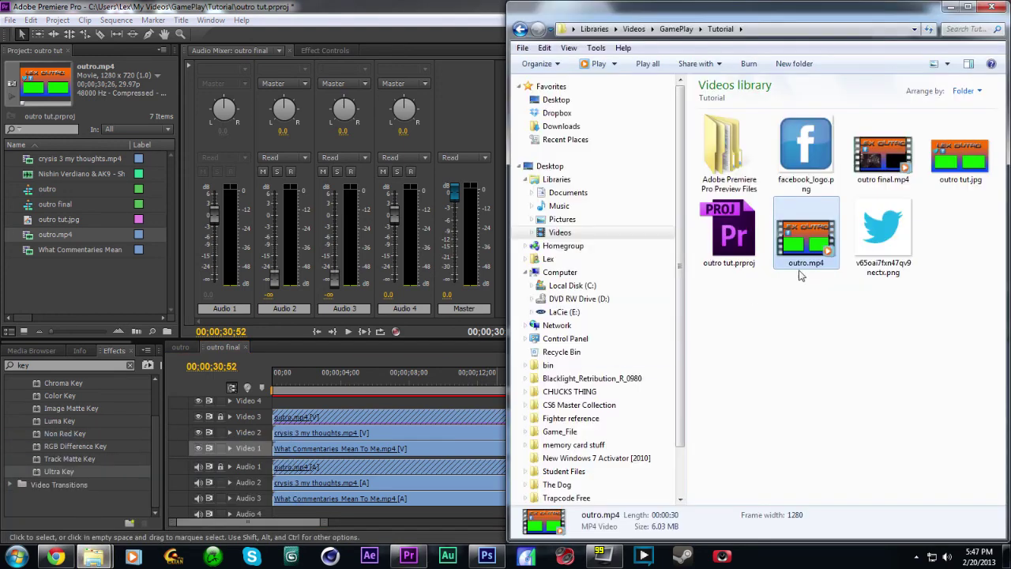
double_click(882, 158)
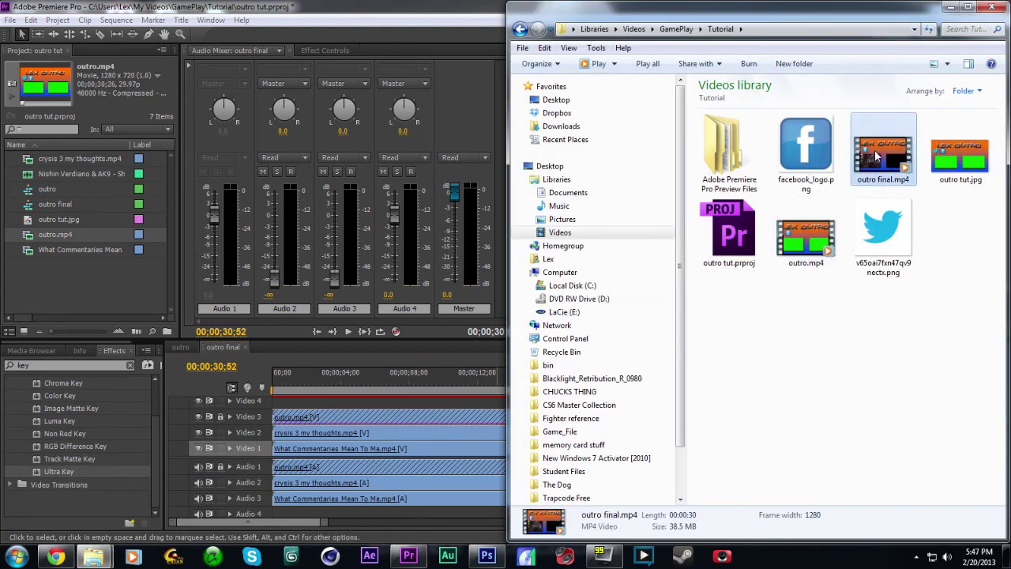